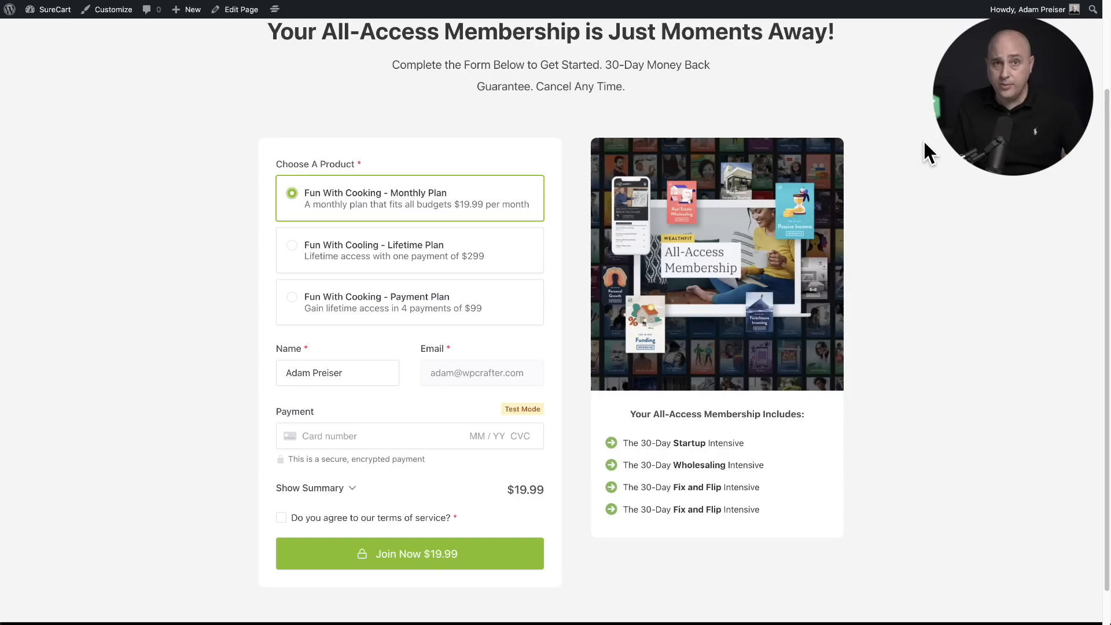
# Choose the Fun With Cooking payment plan on the membership checkout and the $50 amount on the donation form
pyautogui.click(466, 215)
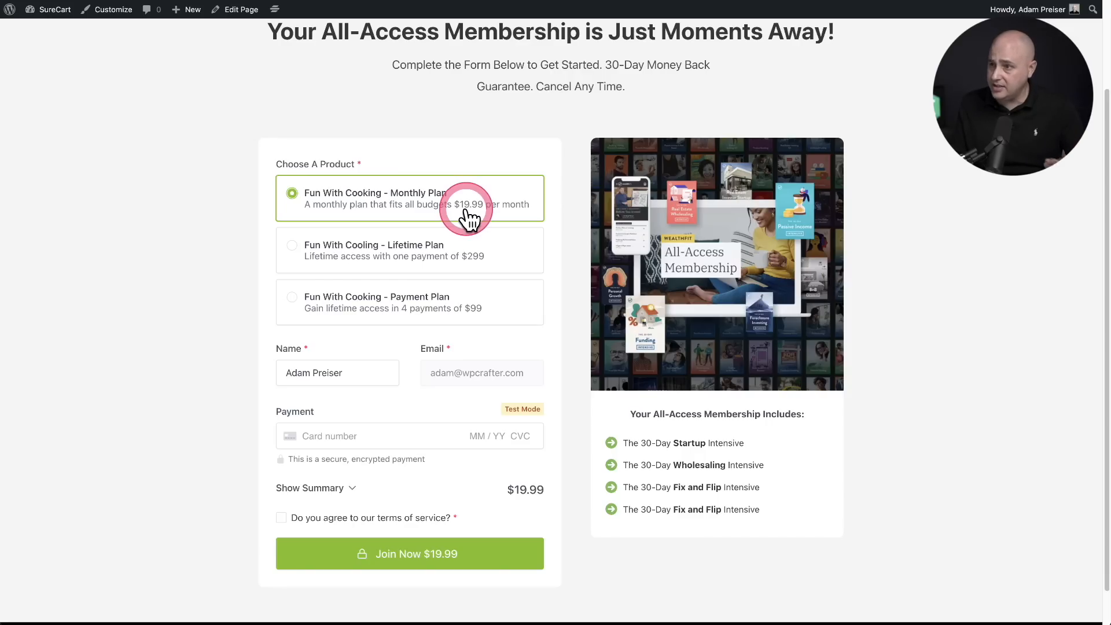
pyautogui.click(474, 311)
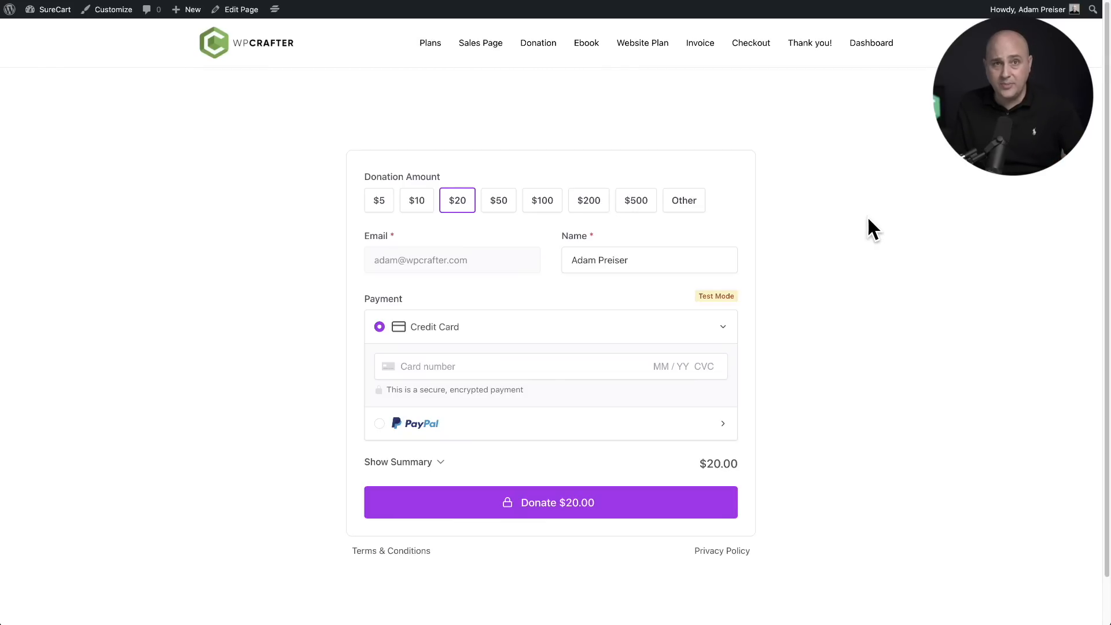
pyautogui.click(858, 218)
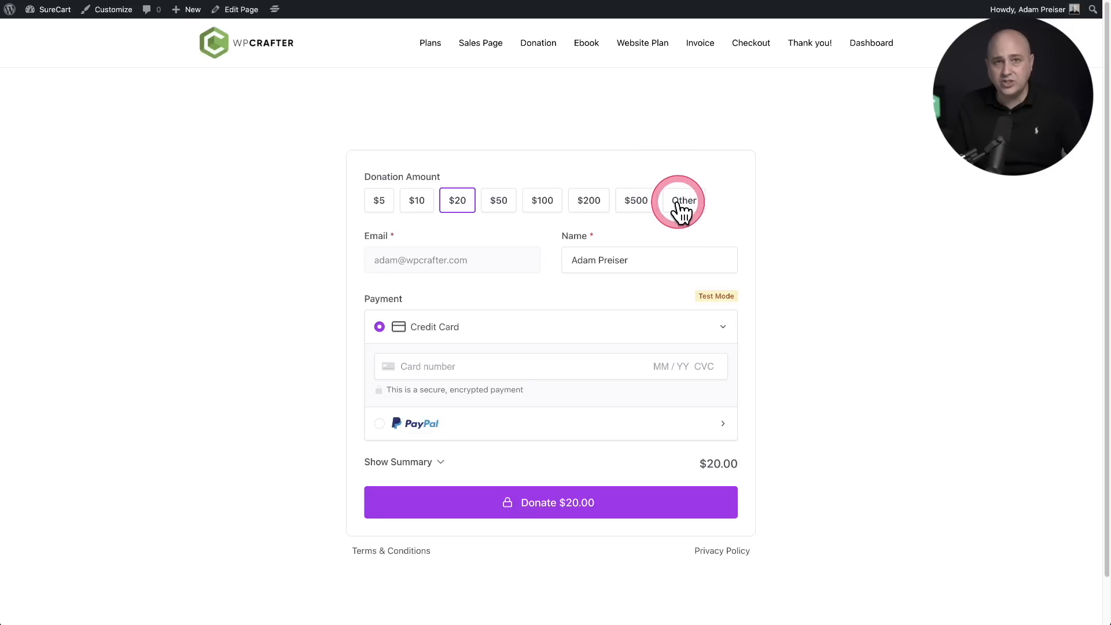
pyautogui.click(499, 204)
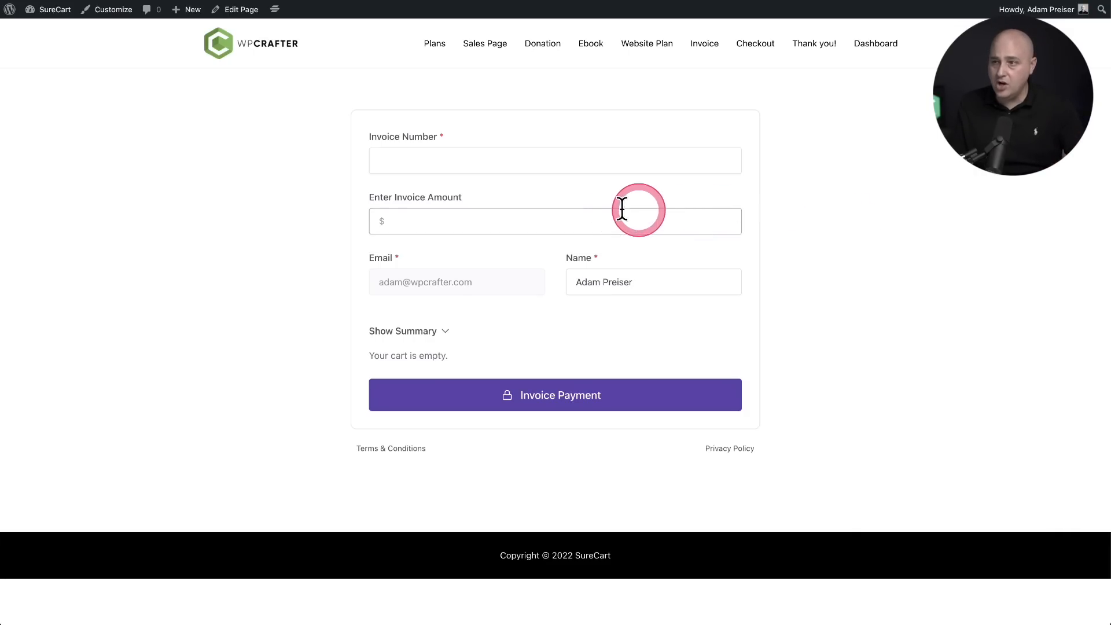
# Enter an invoice amount of 1000 and fill in the invoice number on the invoice payment form
pyautogui.click(529, 159)
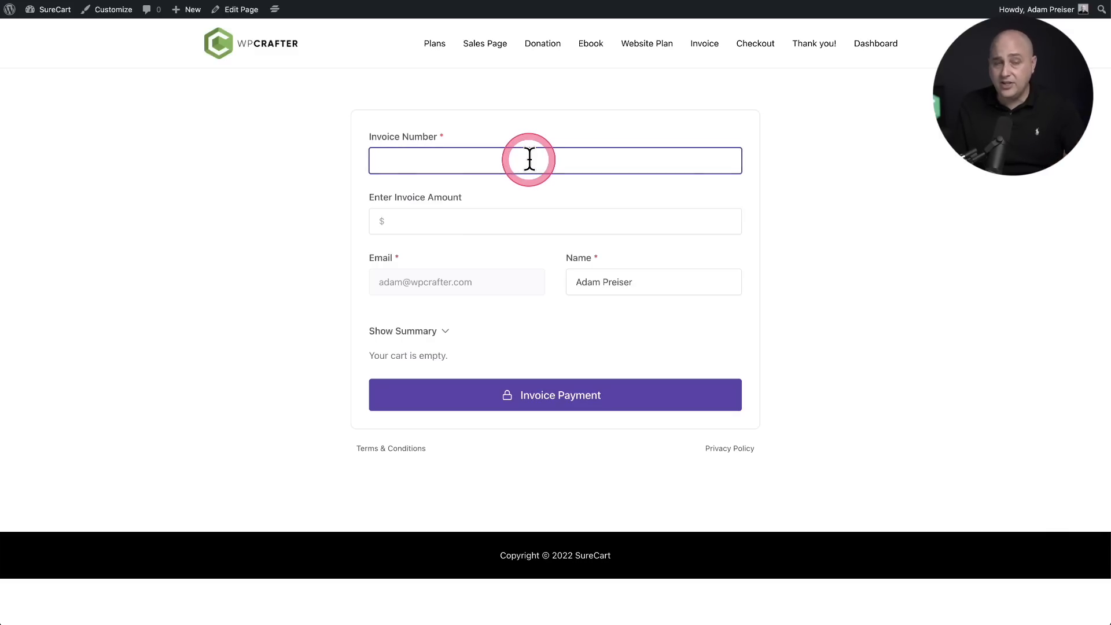
pyautogui.click(521, 218)
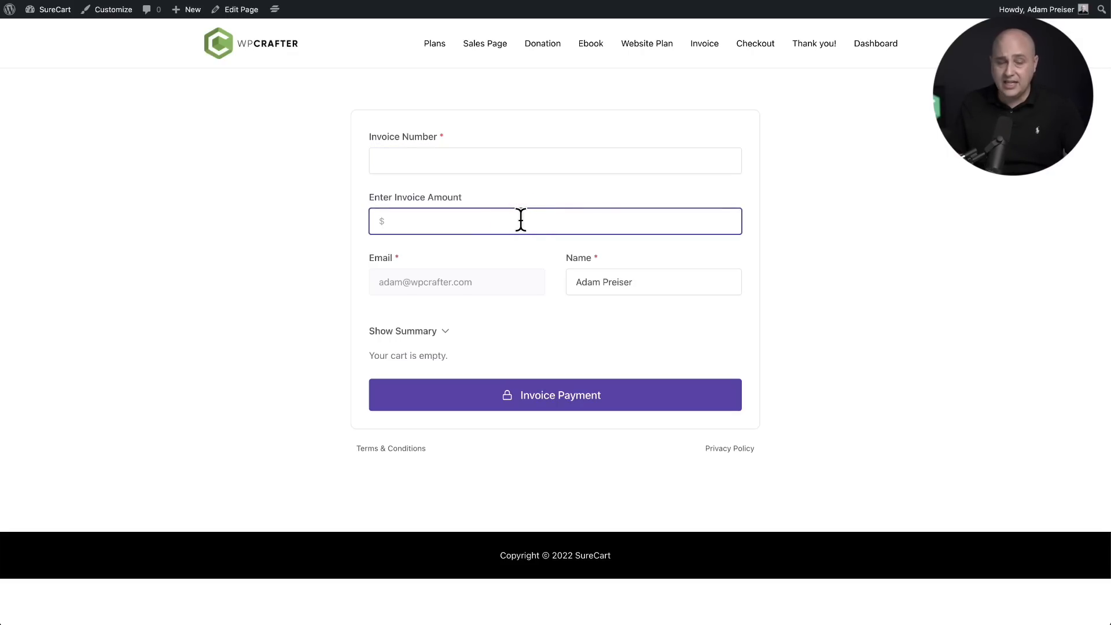
pyautogui.write('1')
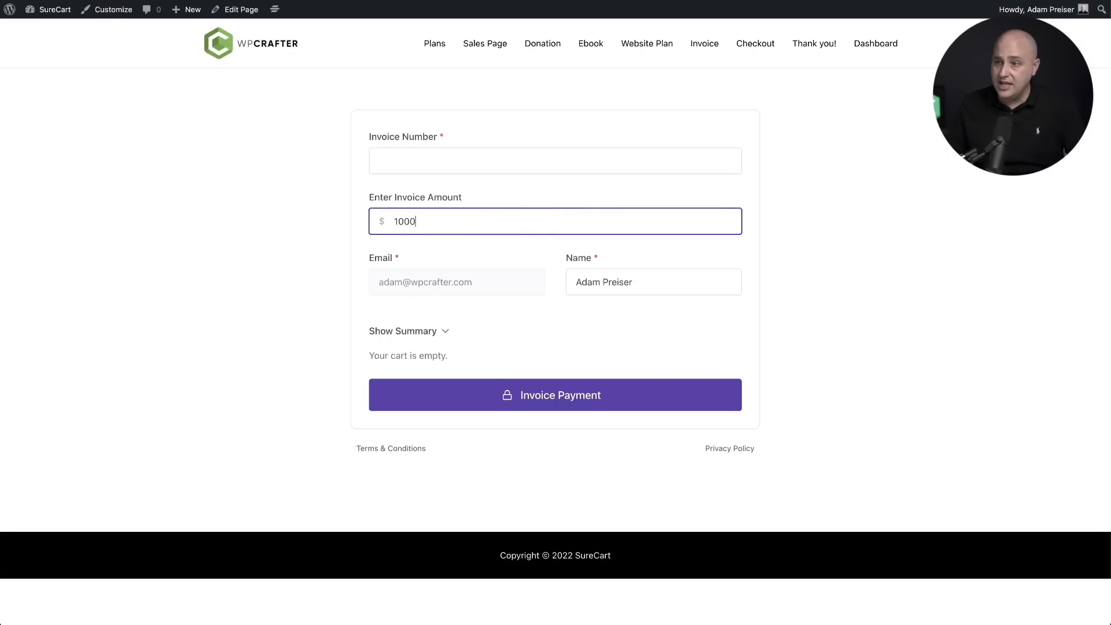
pyautogui.write('000')
pyautogui.click(520, 169)
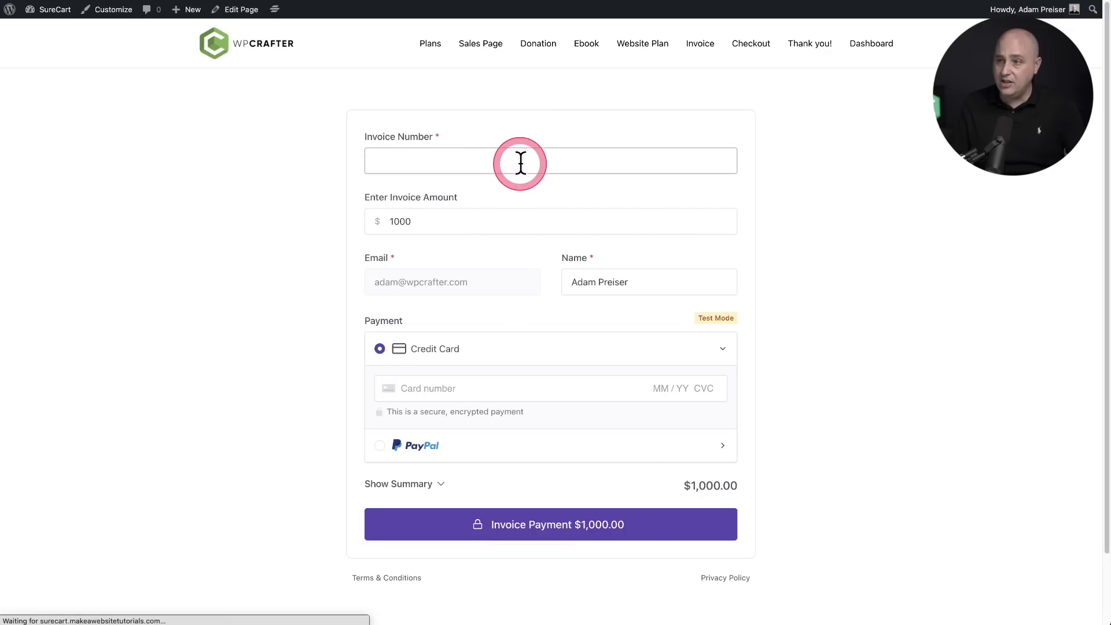
pyautogui.write('999')
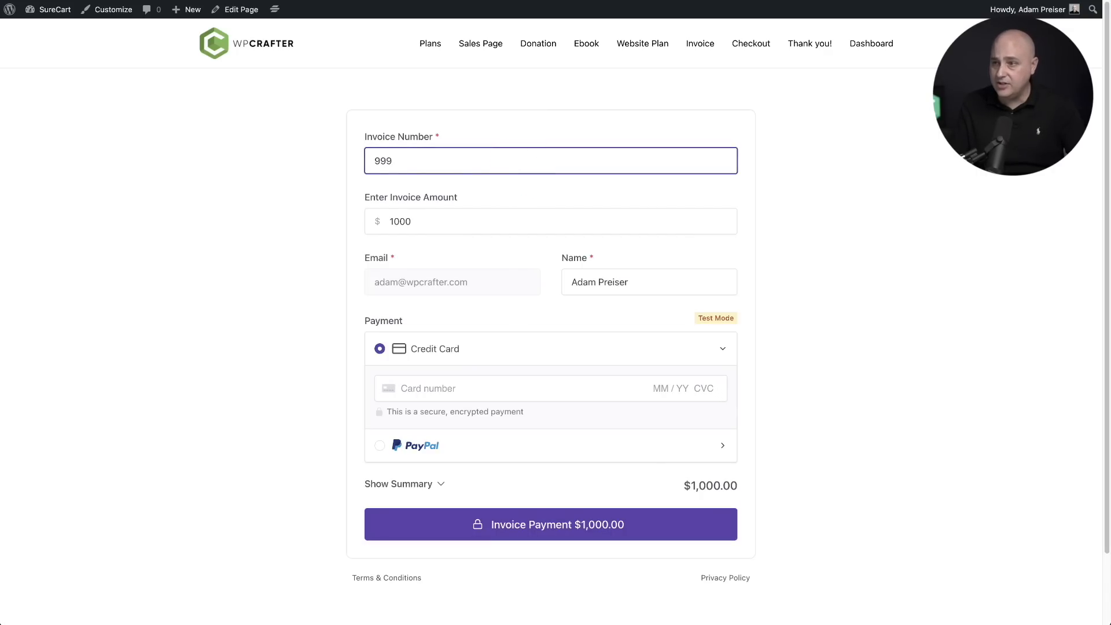
pyautogui.click(568, 463)
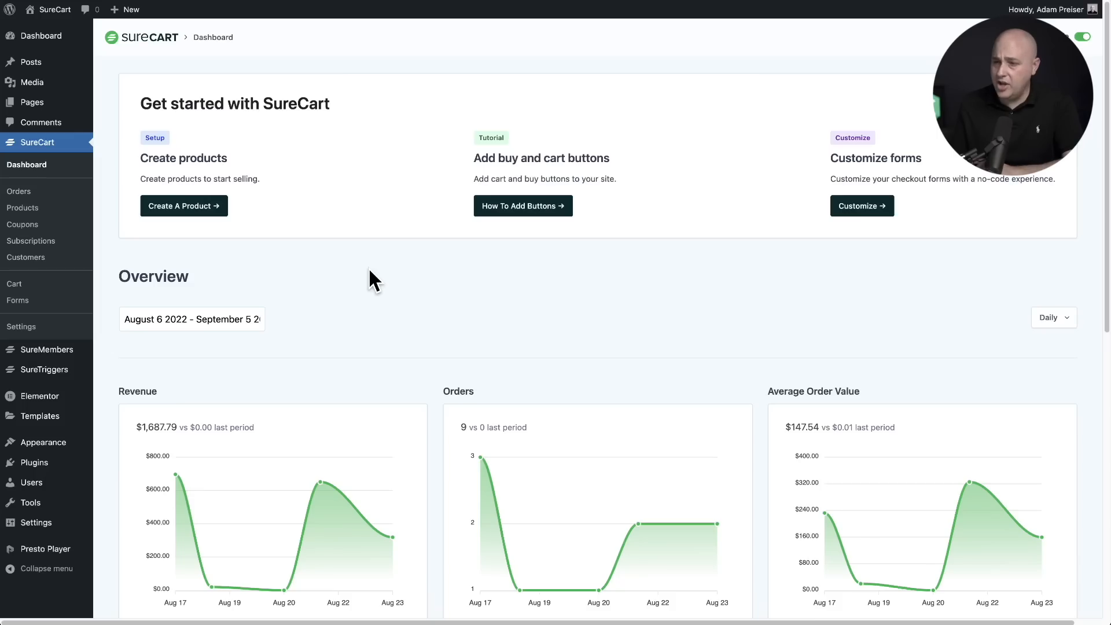
# Open the Fun With Cooking form for editing from SureCart's checkout forms and look through its fields
pyautogui.click(44, 306)
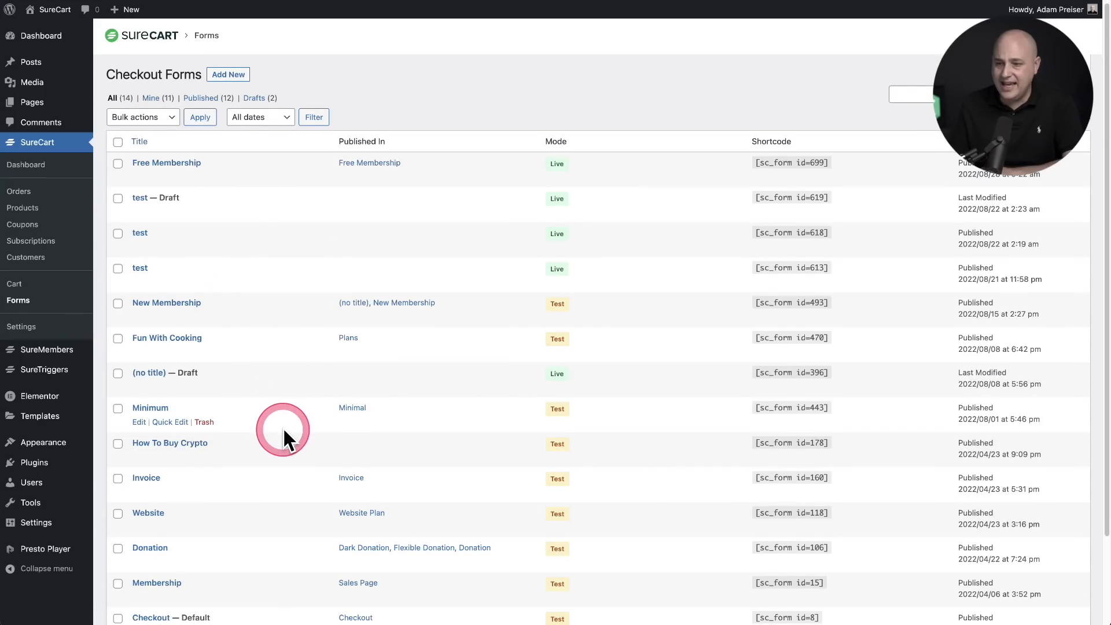
pyautogui.scroll(-3, 256, 450)
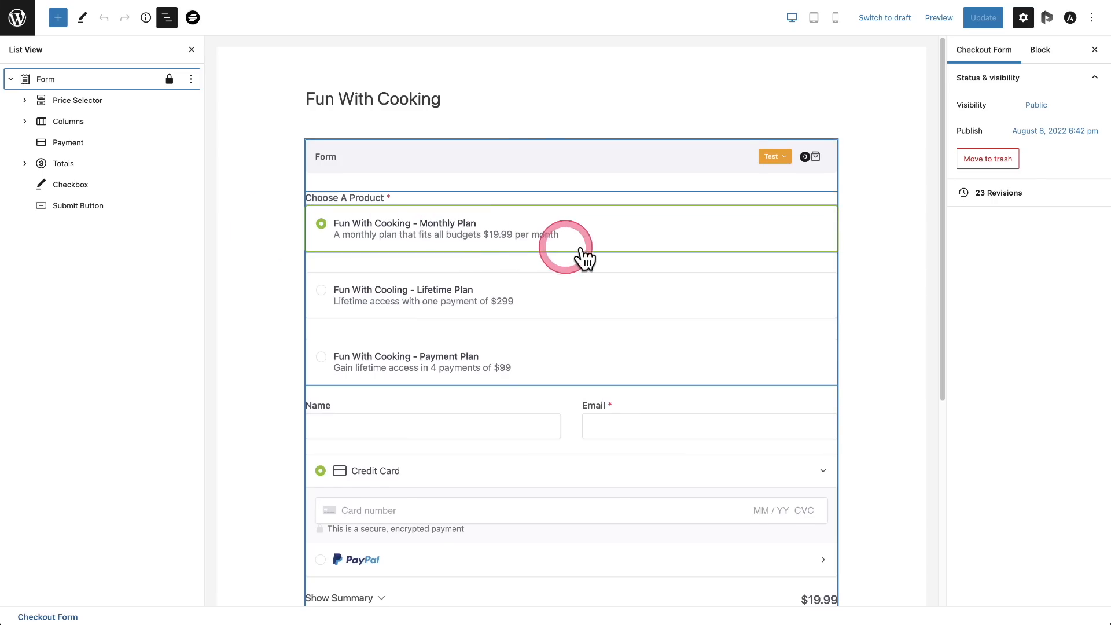
pyautogui.scroll(-2, 568, 251)
pyautogui.scroll(-4, 607, 255)
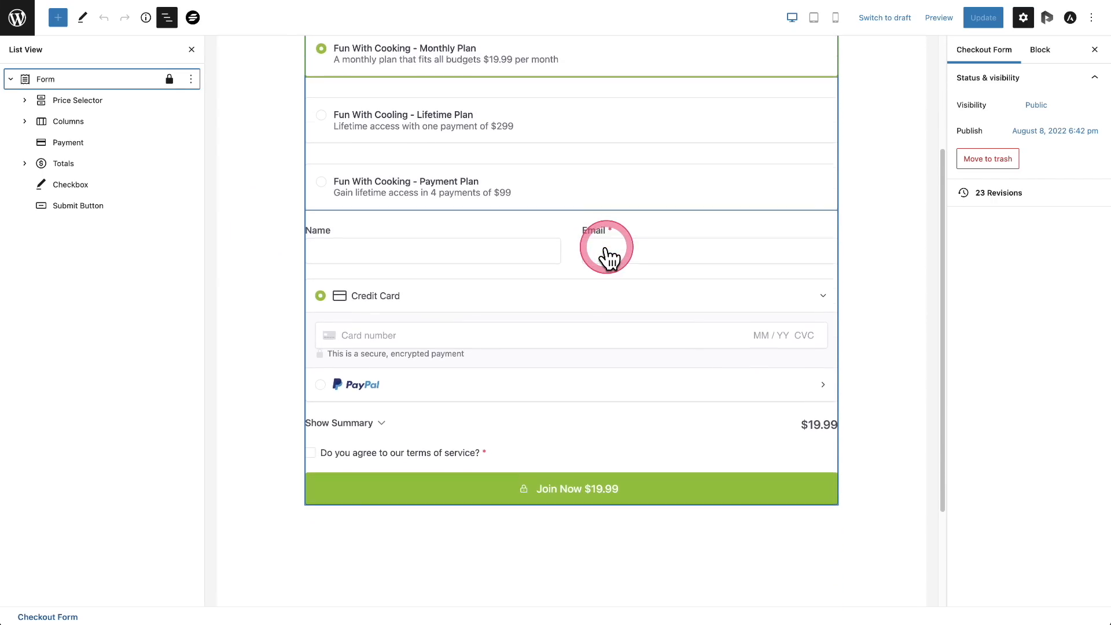
pyautogui.scroll(5, 511, 266)
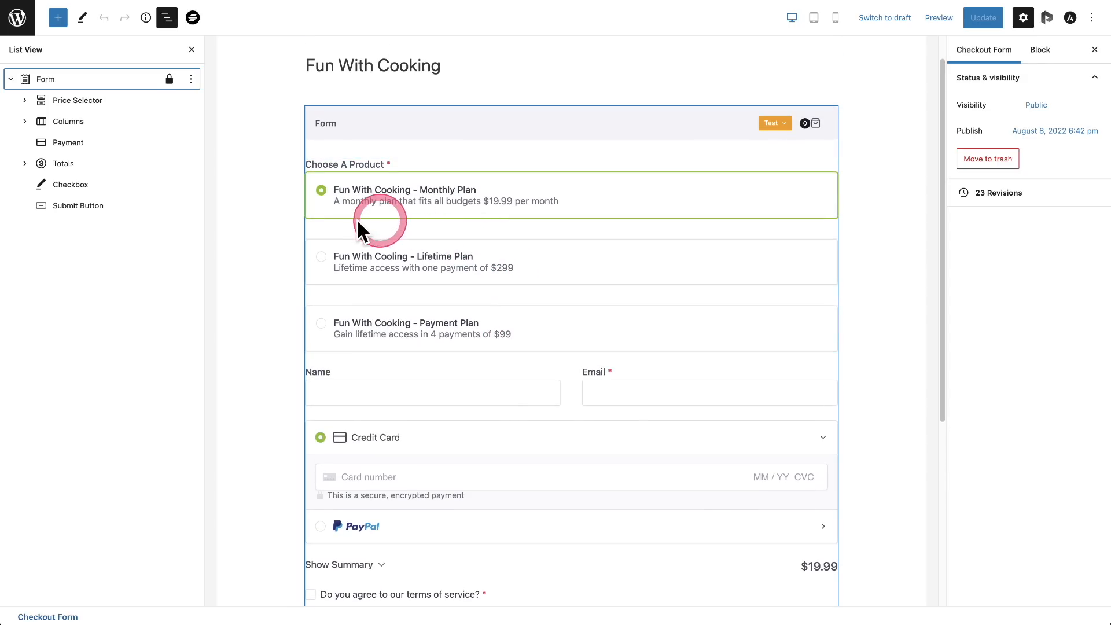
# Insert a Shipping Address block and an Input block below the price selector in the checkout form
pyautogui.click(413, 168)
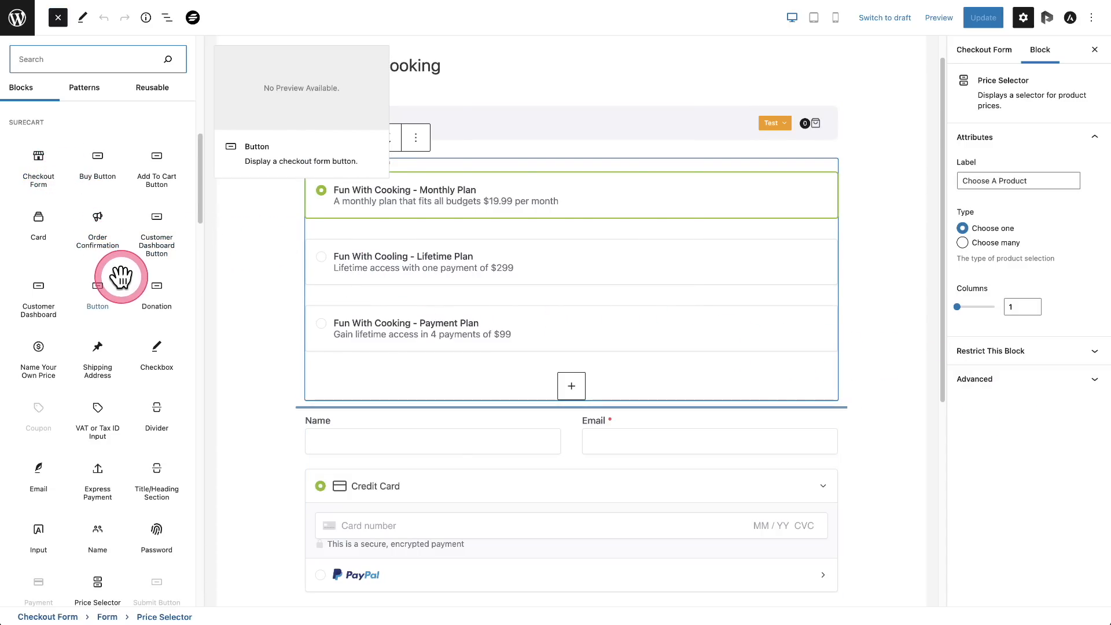
pyautogui.scroll(-2, 121, 277)
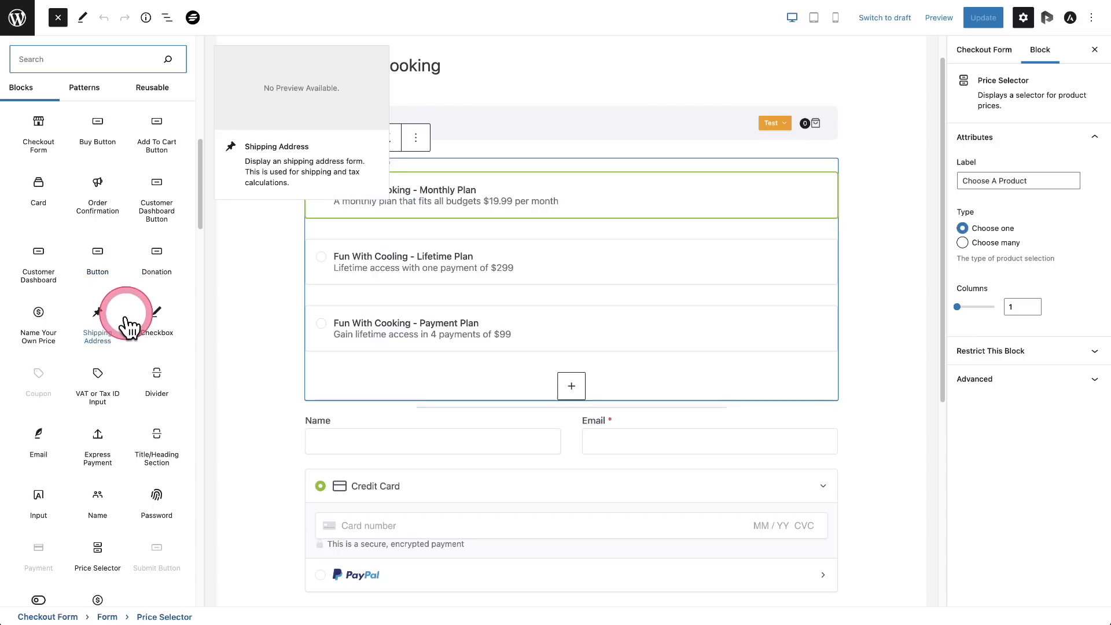
pyautogui.click(99, 337)
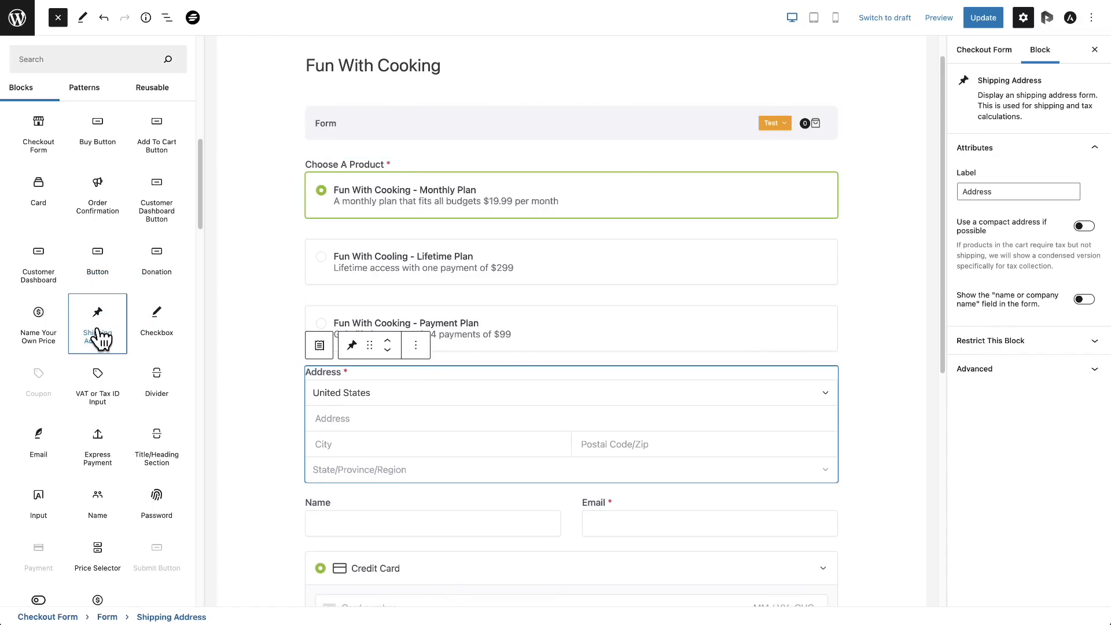
pyautogui.click(39, 503)
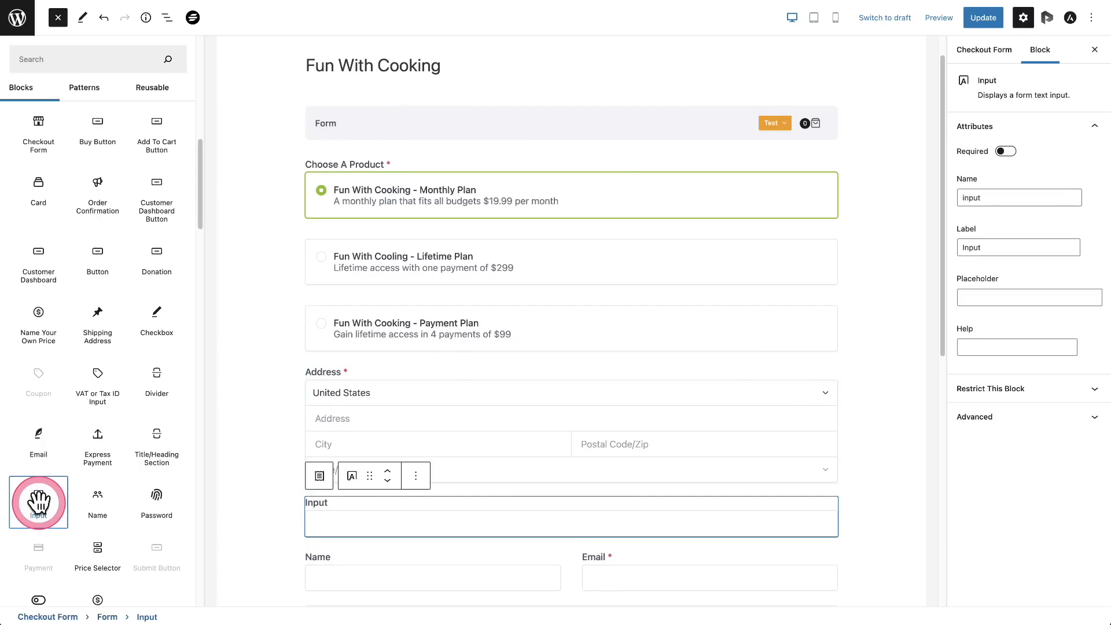
# Change the submit button's text to "Become a Member"
pyautogui.scroll(-6, 518, 409)
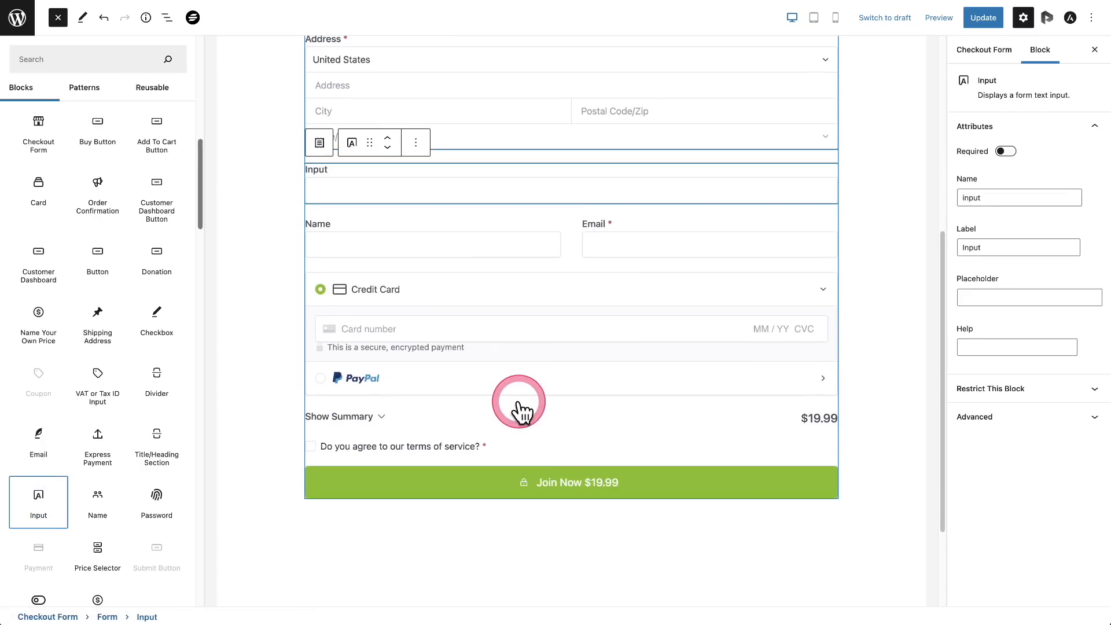
pyautogui.click(441, 464)
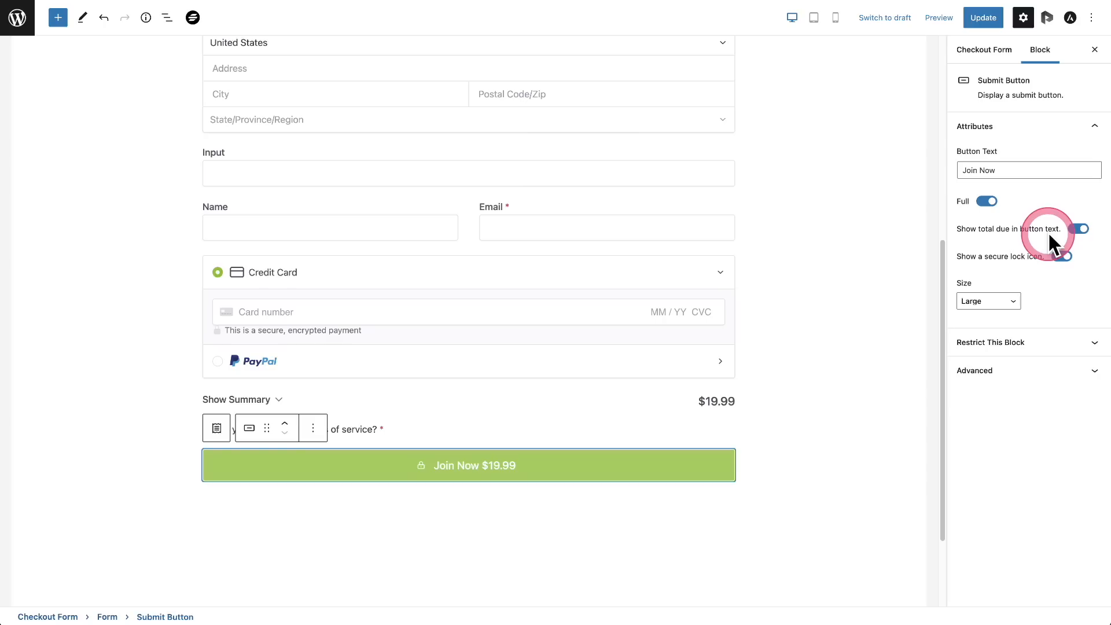
pyautogui.click(1024, 168)
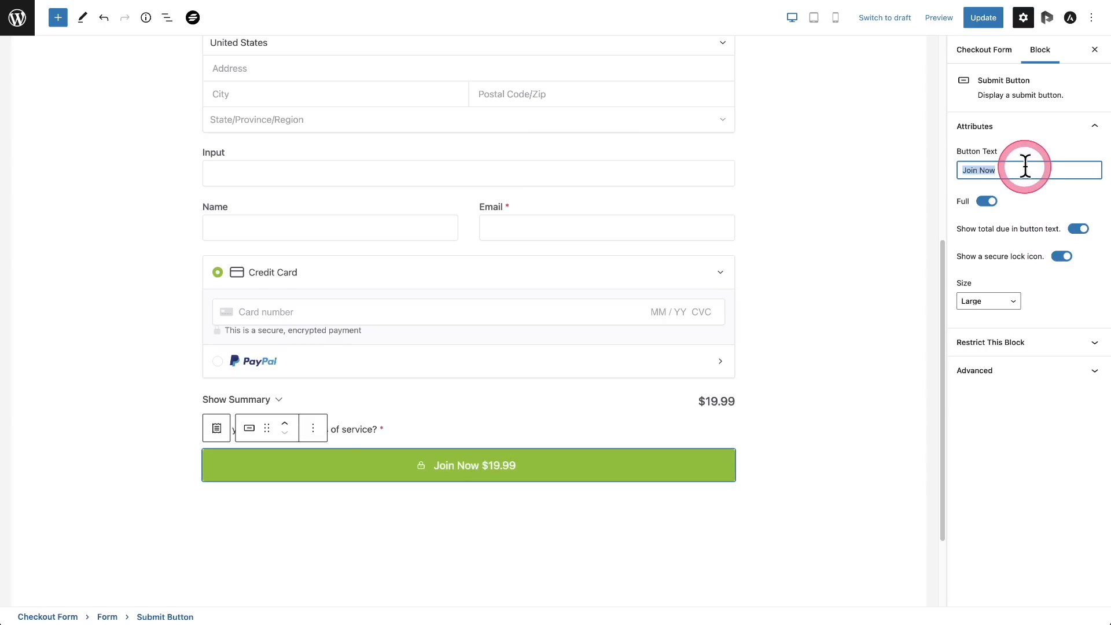
pyautogui.write('Become a Member')
# Reorder the Shipping Address block so it sits below the Name and Email fields
pyautogui.scroll(4, 509, 293)
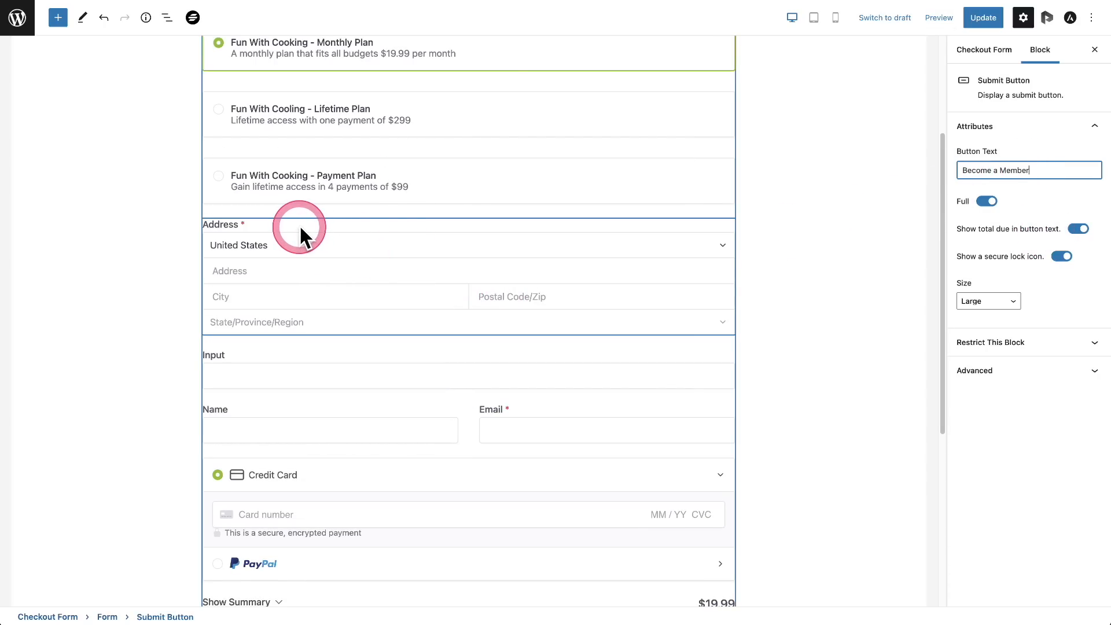
pyautogui.click(300, 225)
pyautogui.click(285, 194)
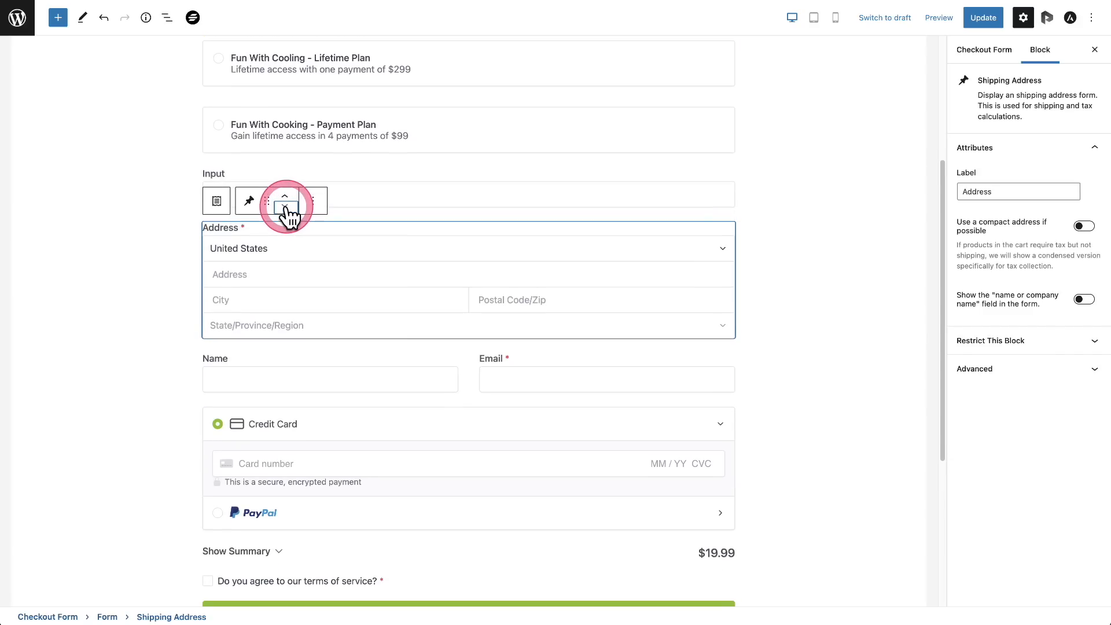
pyautogui.click(285, 208)
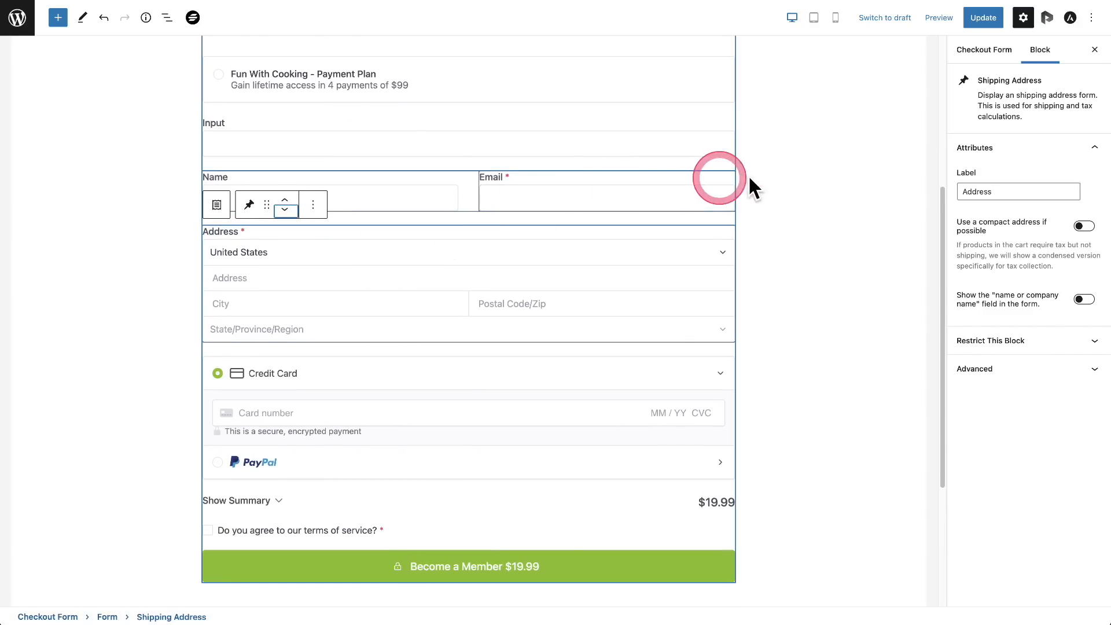
pyautogui.click(865, 189)
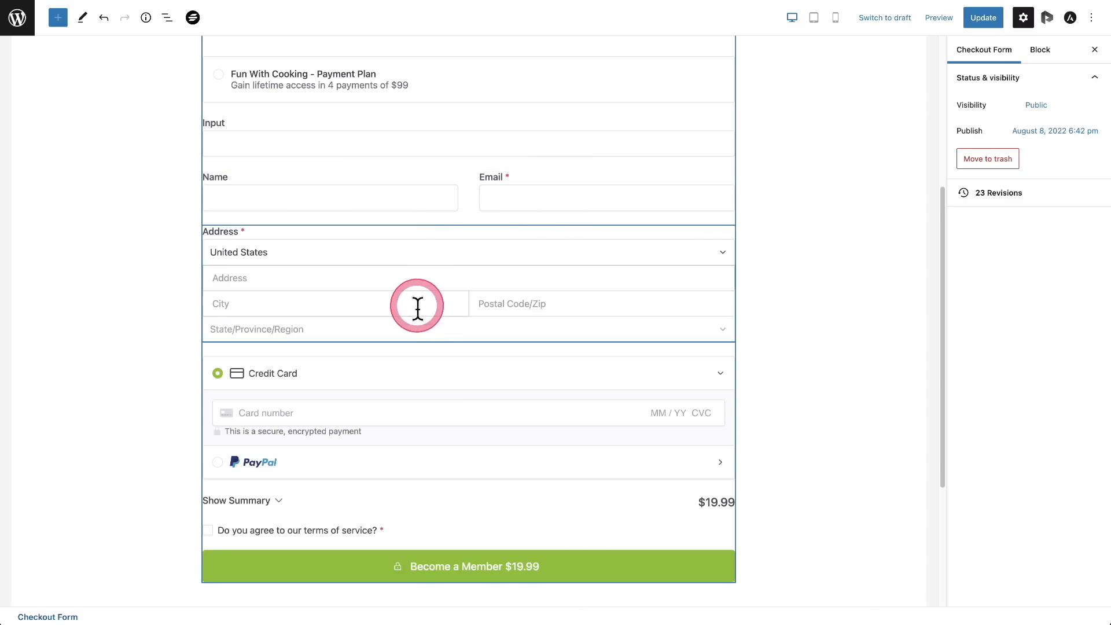
# Remove the Input block above the Name and Email fields and save the checkout form
pyautogui.click(252, 125)
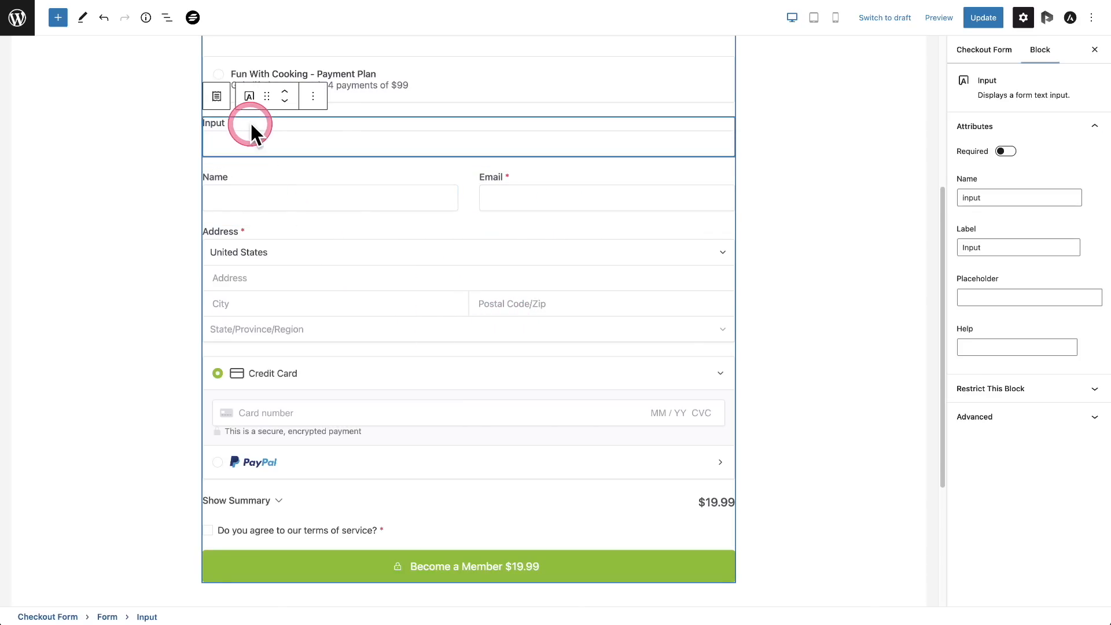
pyautogui.click(312, 96)
pyautogui.click(337, 298)
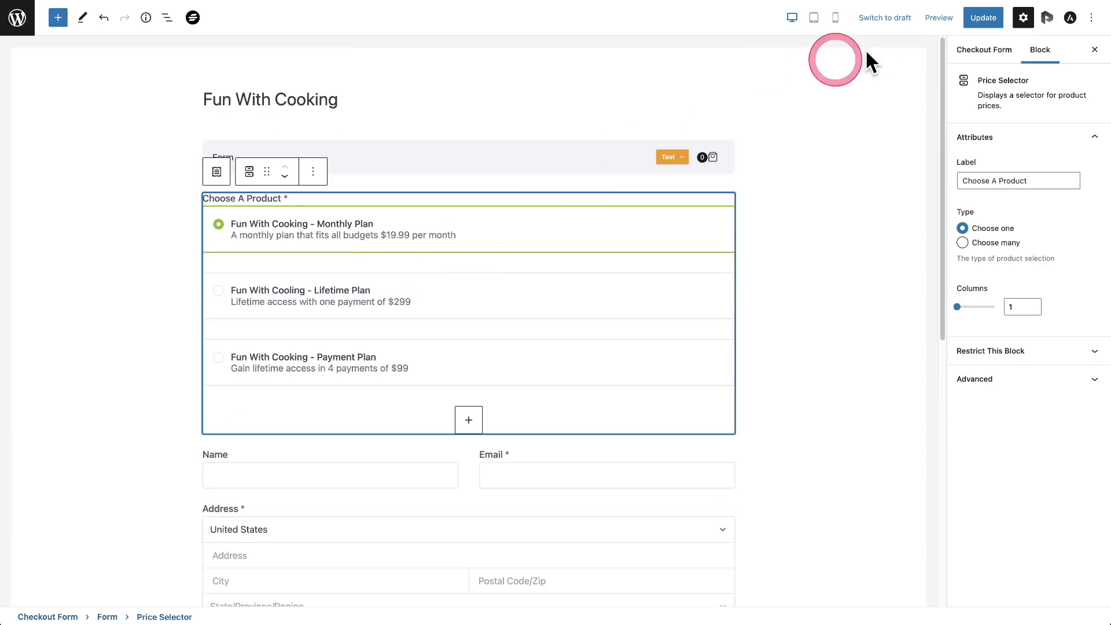
pyautogui.click(983, 17)
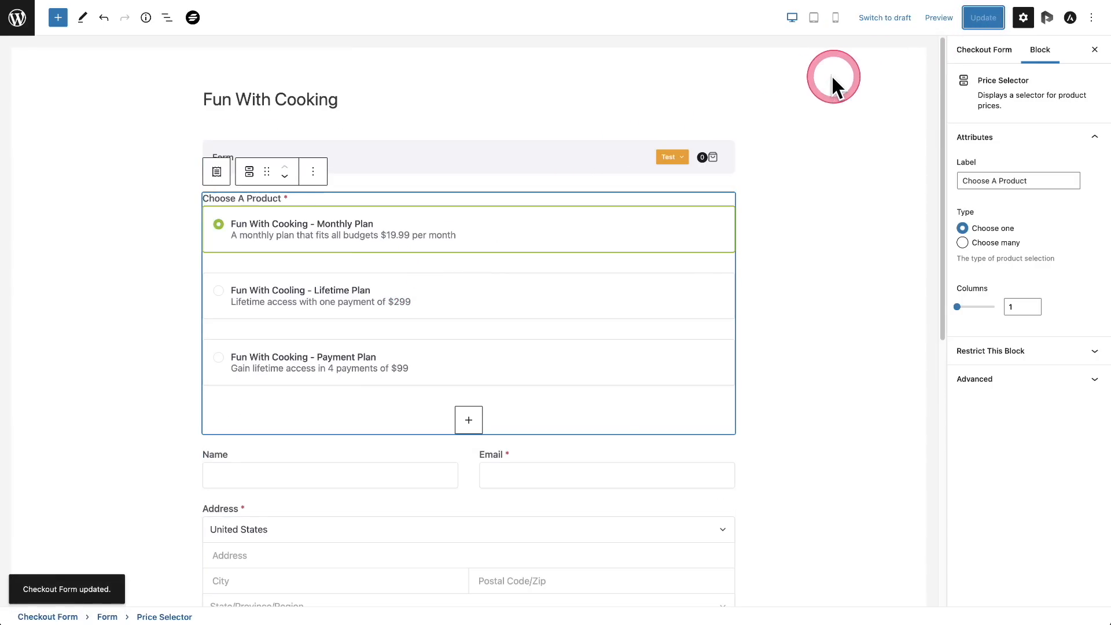
# Reload the live membership checkout page and review the updated form
pyautogui.click(664, 0)
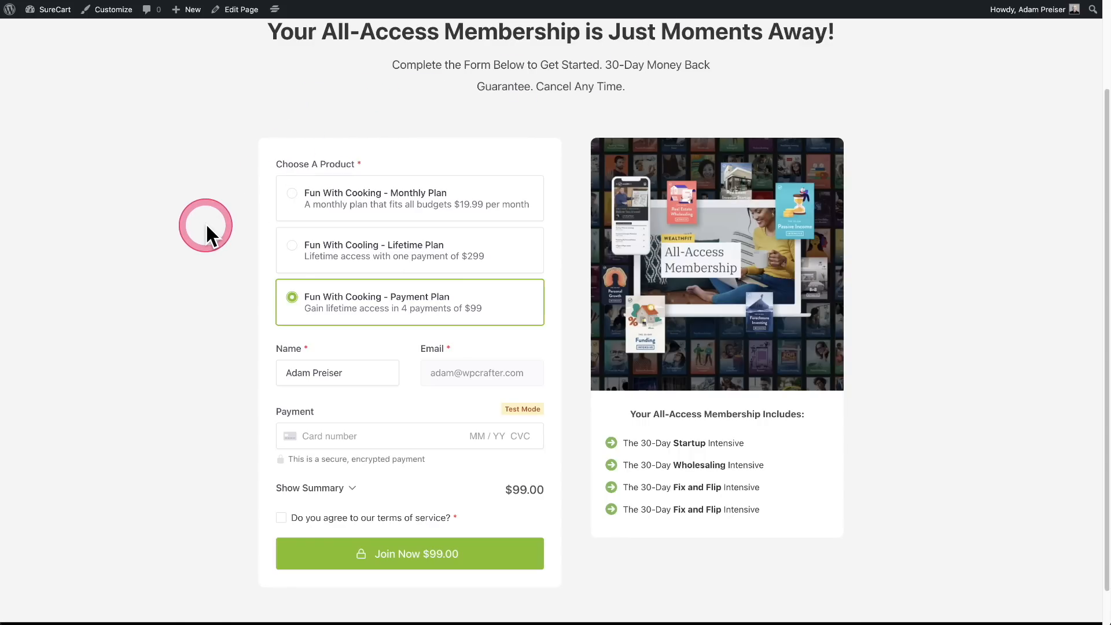
pyautogui.press('super+r')
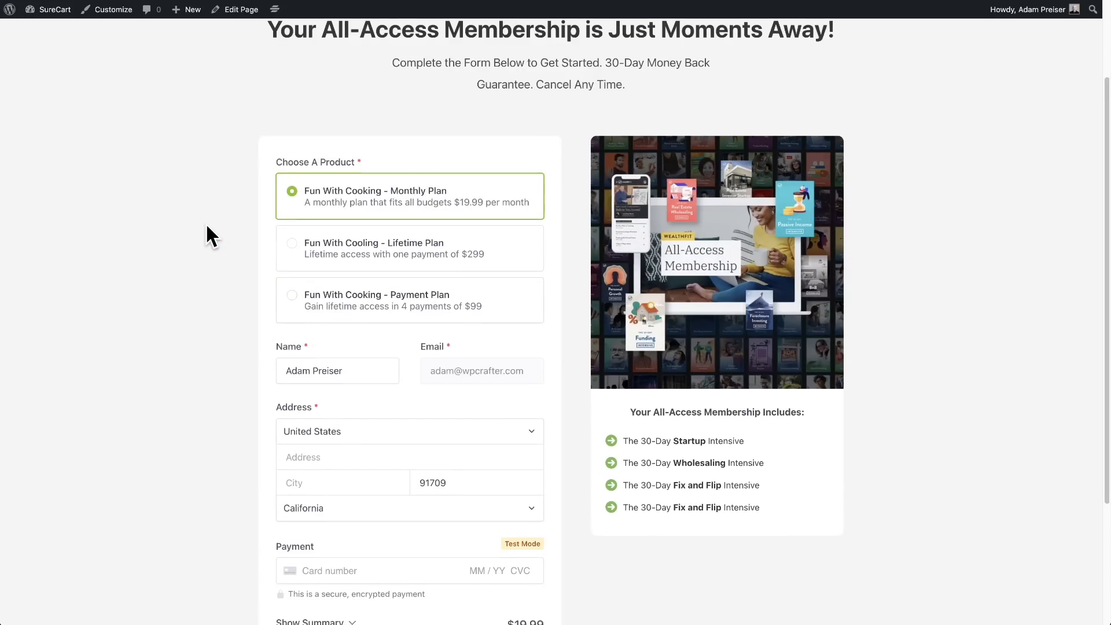
pyautogui.scroll(-3, 226, 266)
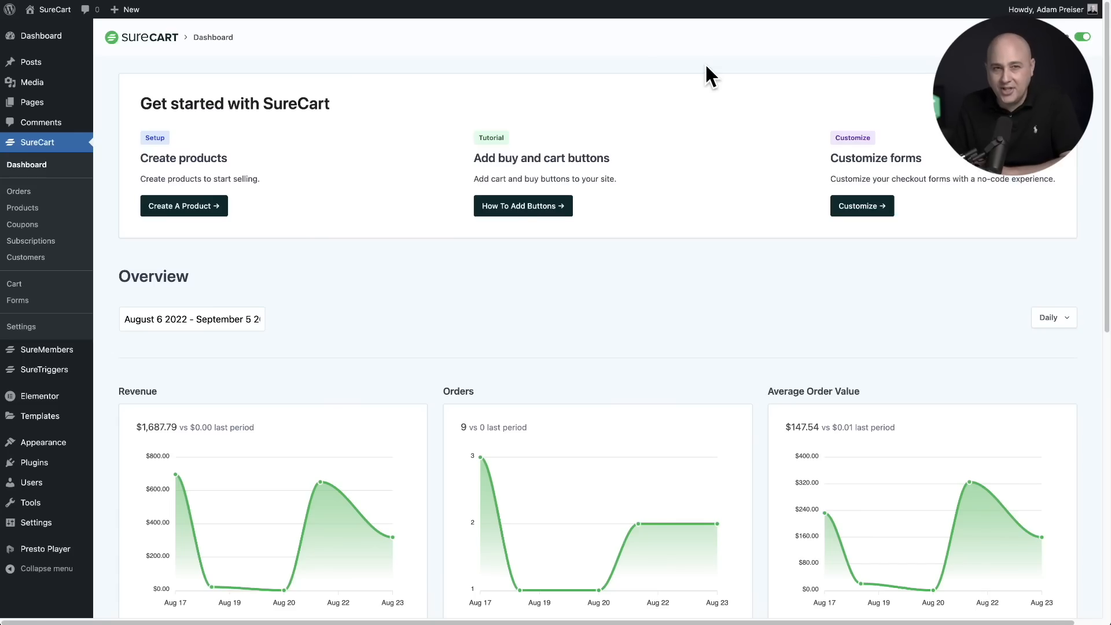
# Set the store theme to Dark in SureCart's Design & Branding settings and save
pyautogui.click(51, 332)
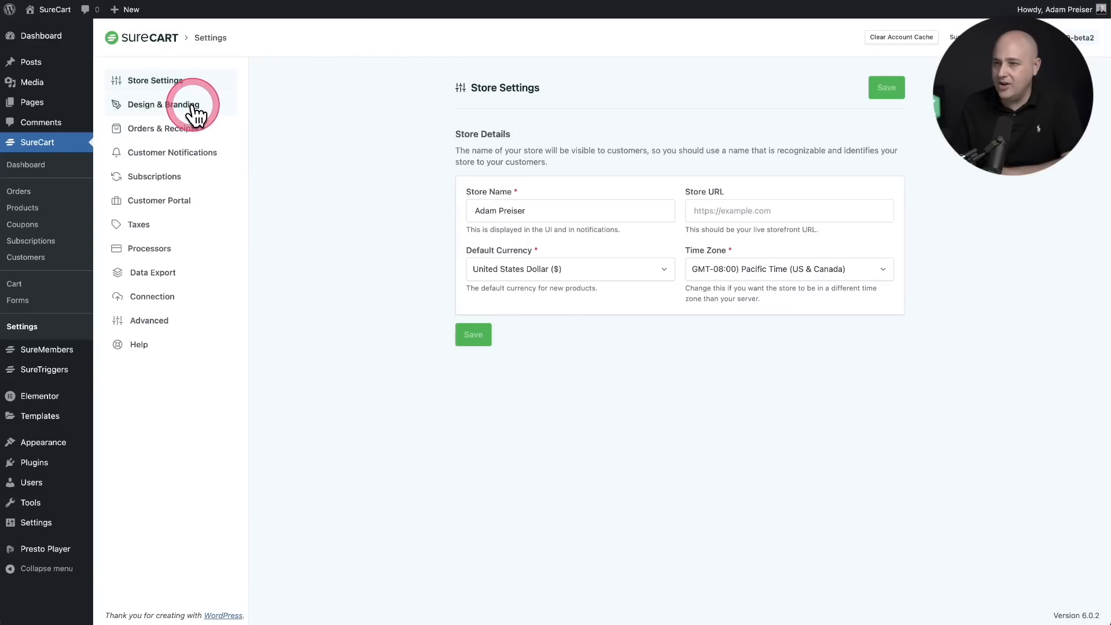
pyautogui.click(196, 113)
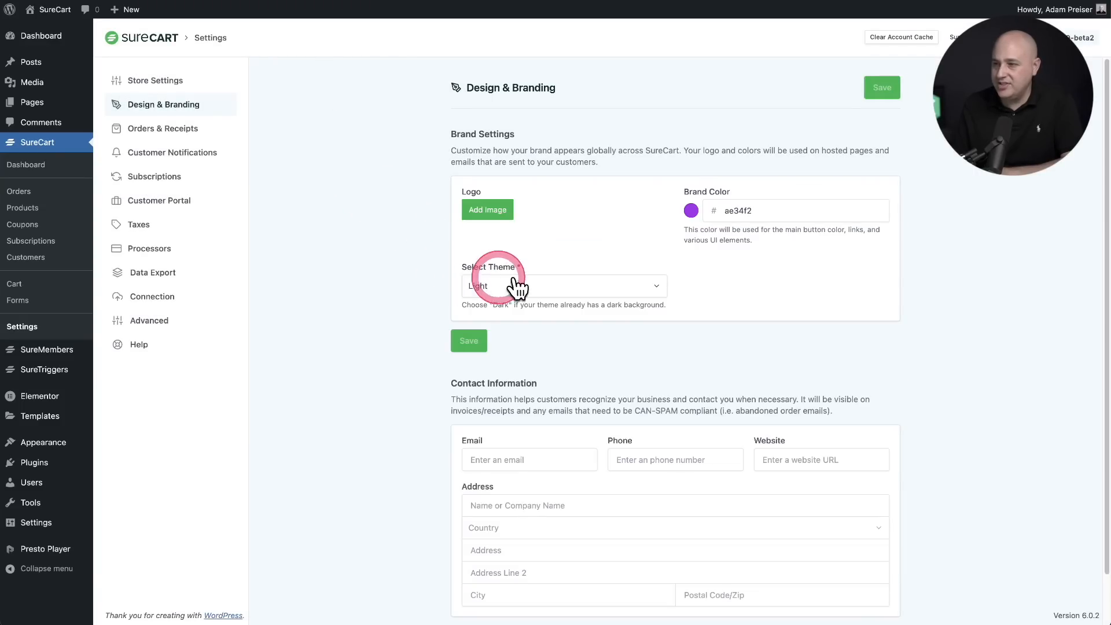
pyautogui.click(541, 284)
pyautogui.click(541, 335)
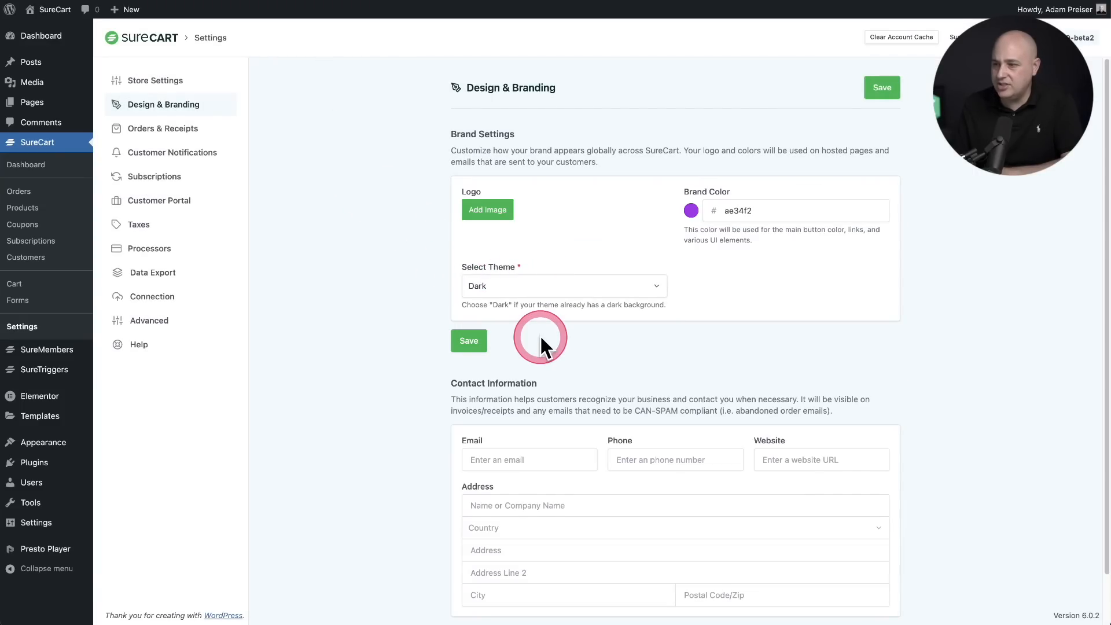
pyautogui.click(468, 340)
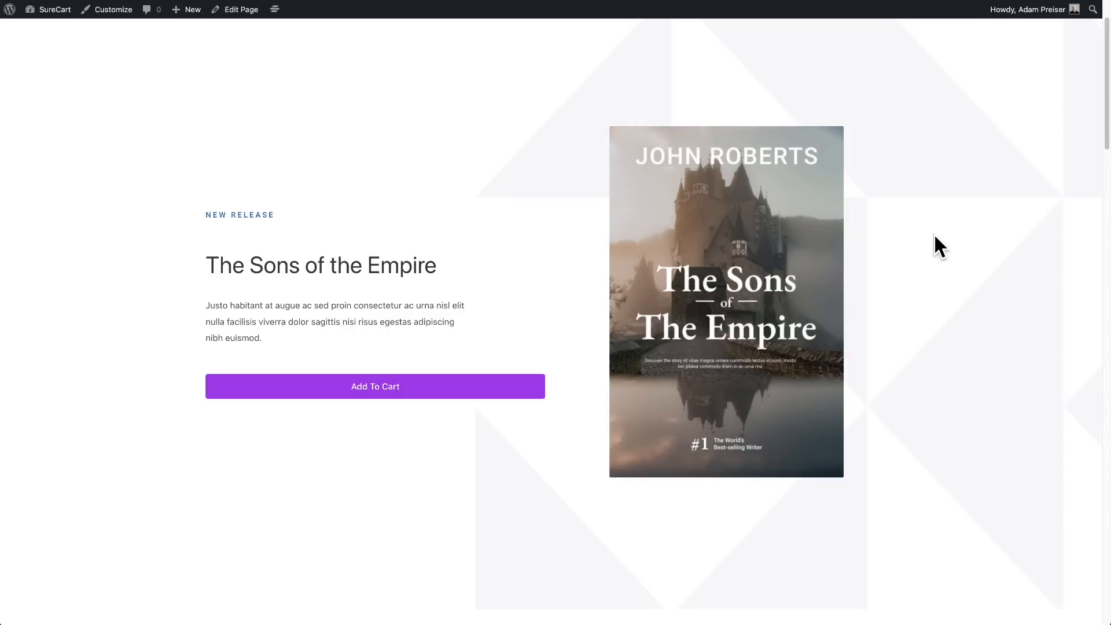
# Add the product to the cart from The Sons of the Empire sales page
pyautogui.click(342, 396)
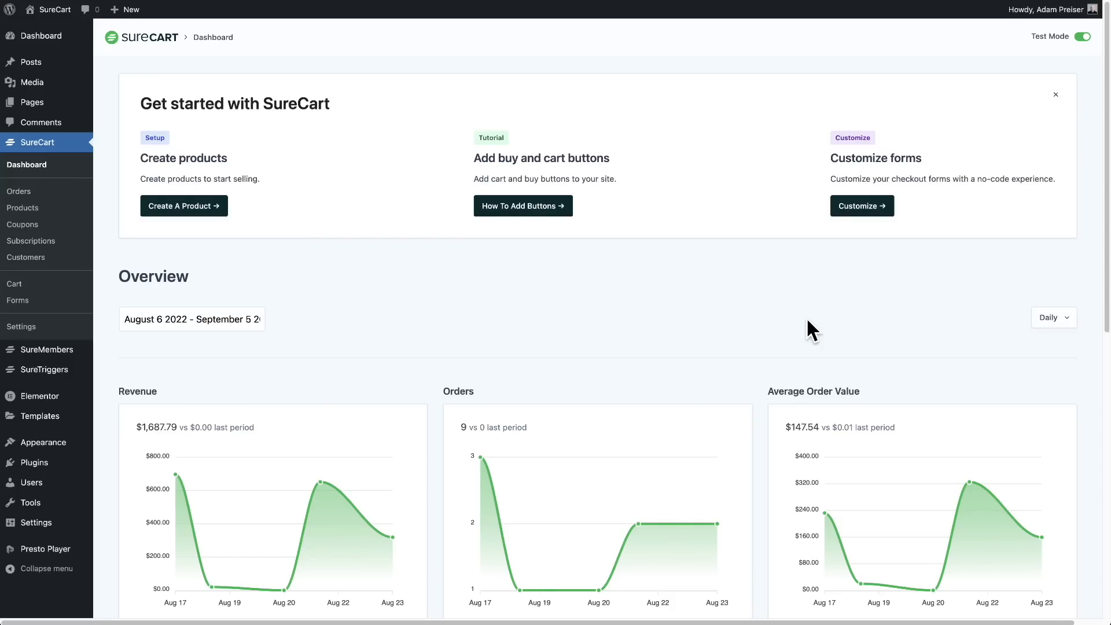
# Open SureCart's cart template for editing and change the submit button's text to "Go To Checkout"
pyautogui.click(29, 283)
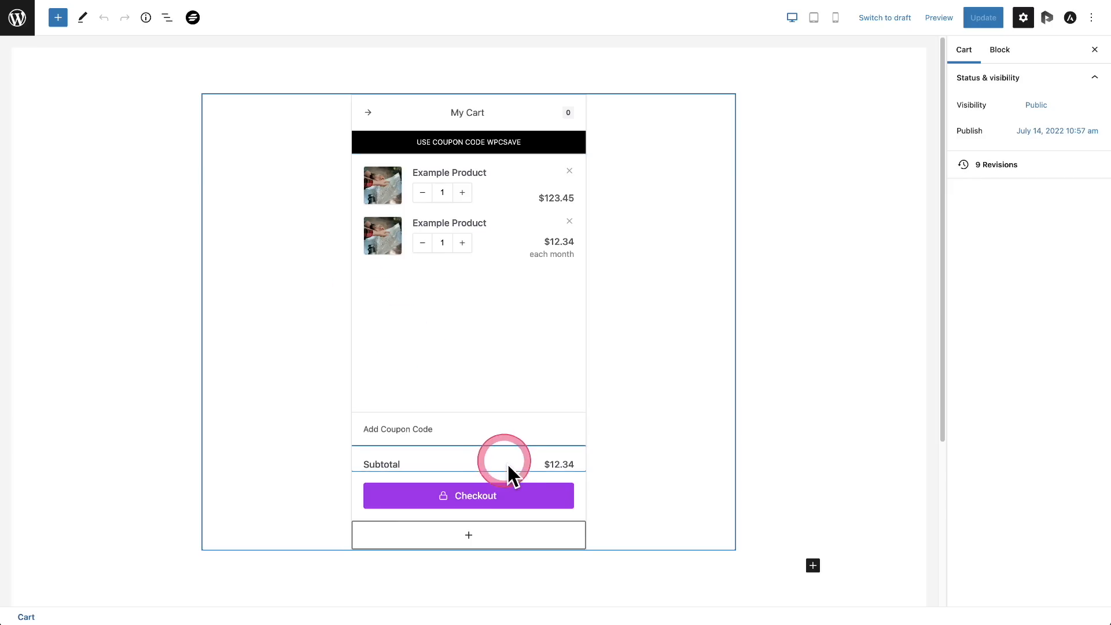
pyautogui.click(518, 491)
pyautogui.click(519, 491)
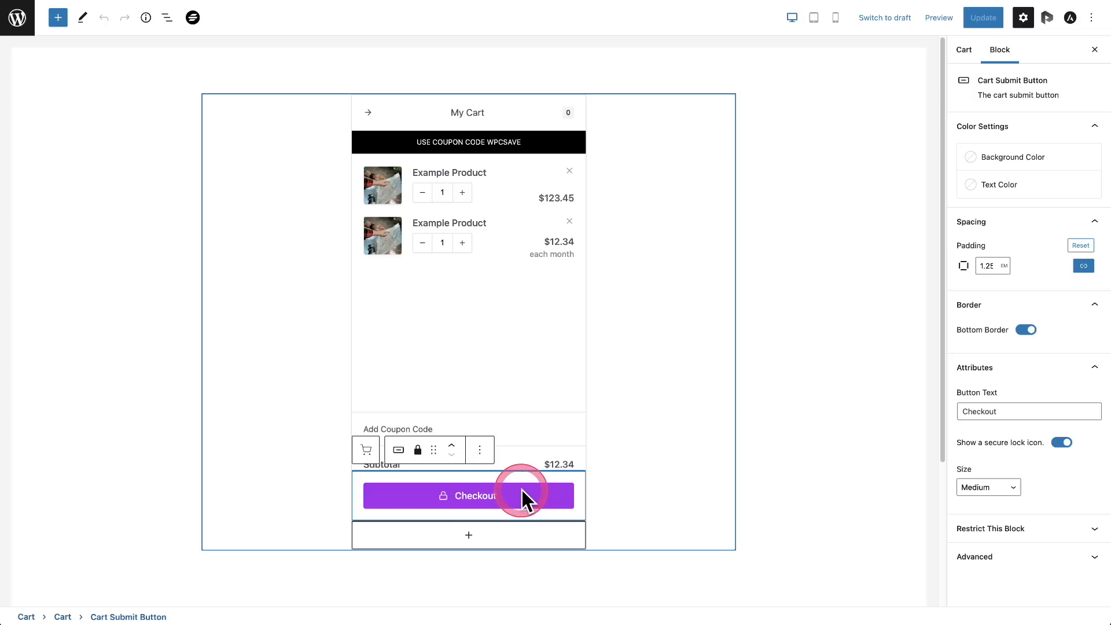
pyautogui.click(1007, 411)
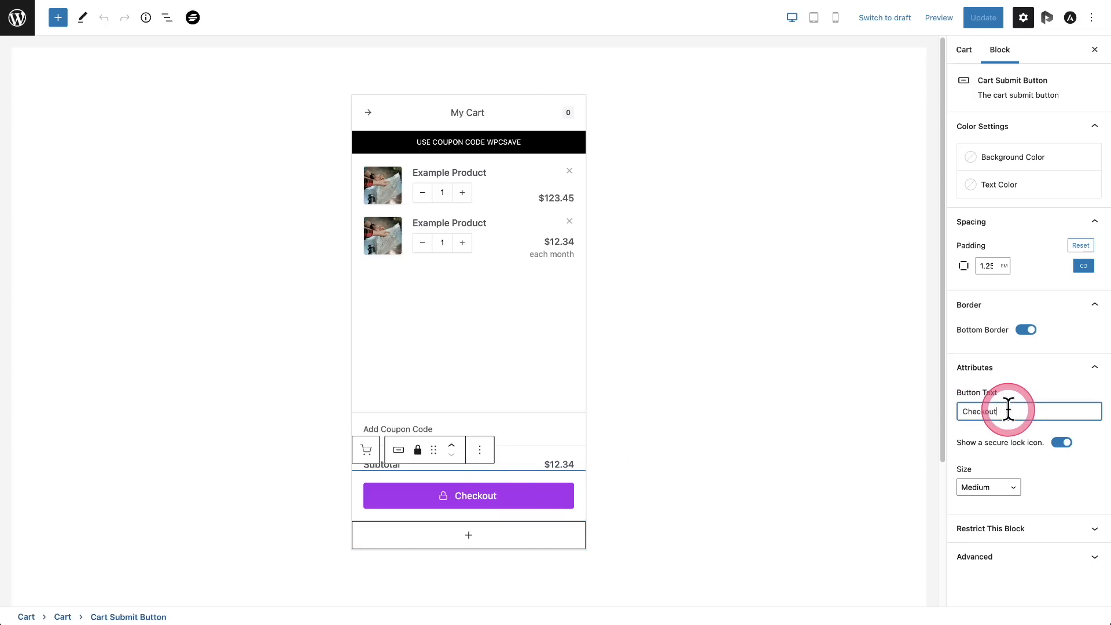
pyautogui.click(962, 411)
pyautogui.write('Go To')
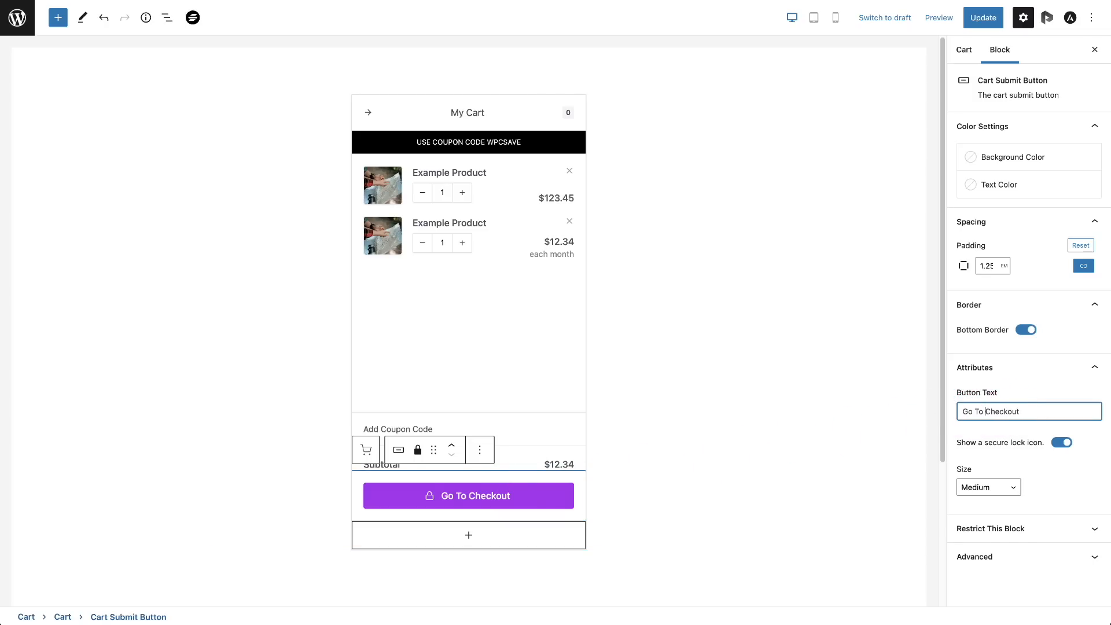
# Change the cart header title to "Your Cart"
pyautogui.click(466, 113)
pyautogui.doubleClick(451, 114)
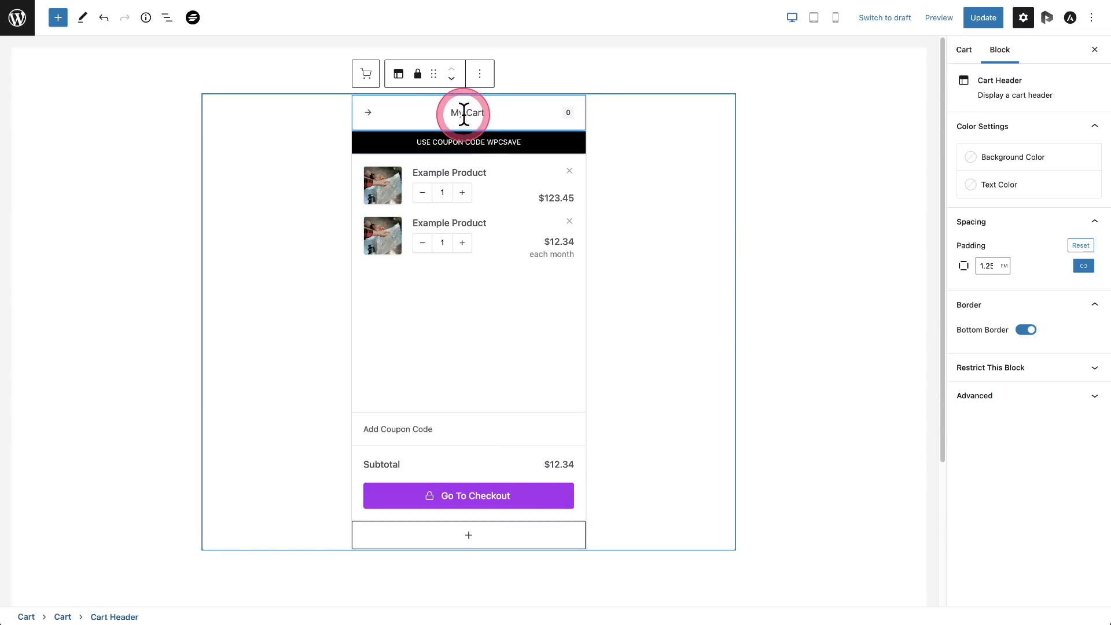
pyautogui.write('Your')
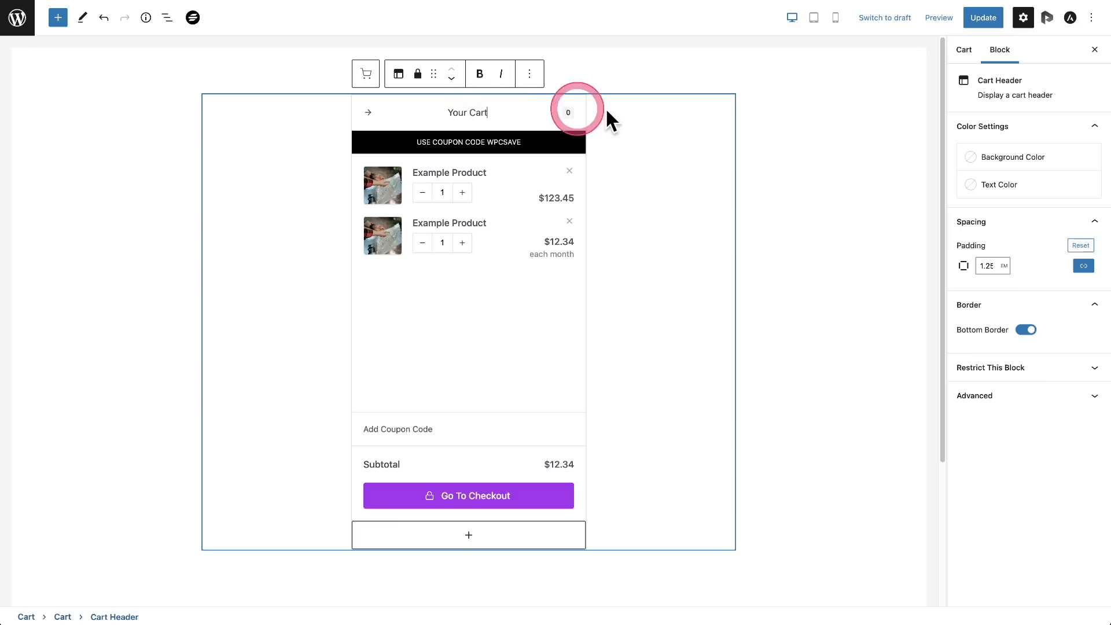
# Remove the coupon code message block below the cart header and save the cart template
pyautogui.click(557, 141)
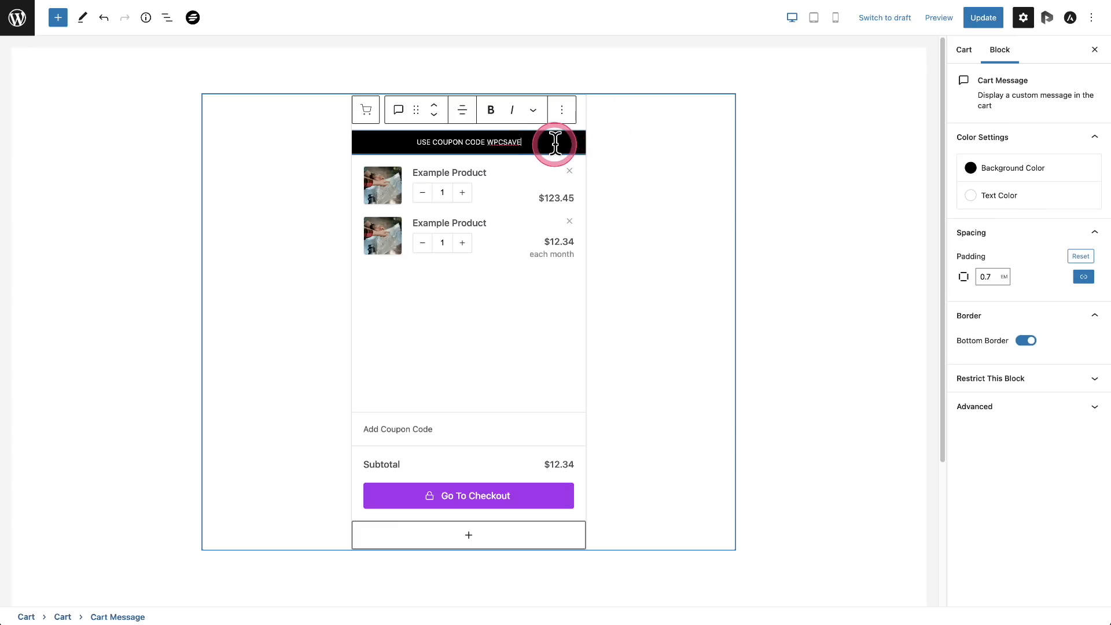
pyautogui.click(559, 110)
pyautogui.click(595, 271)
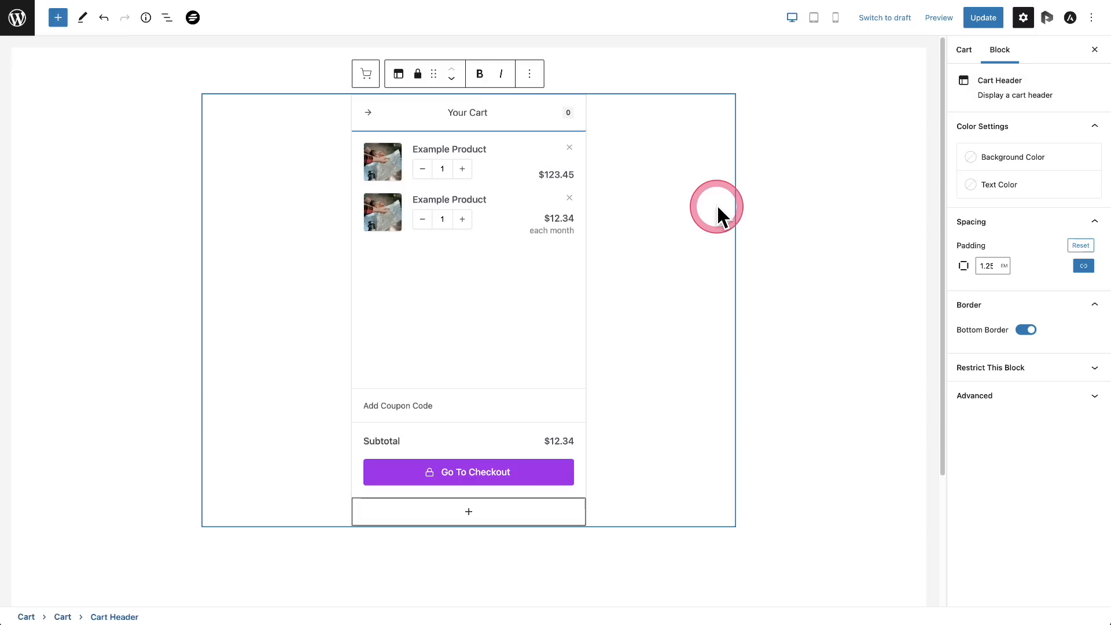
pyautogui.click(756, 188)
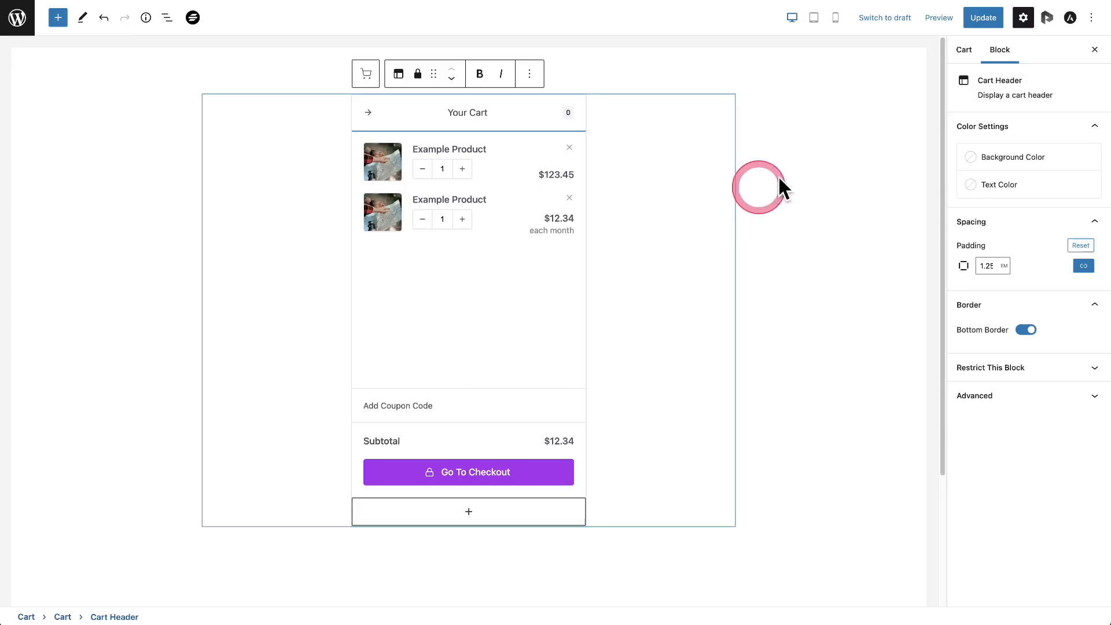
pyautogui.click(977, 16)
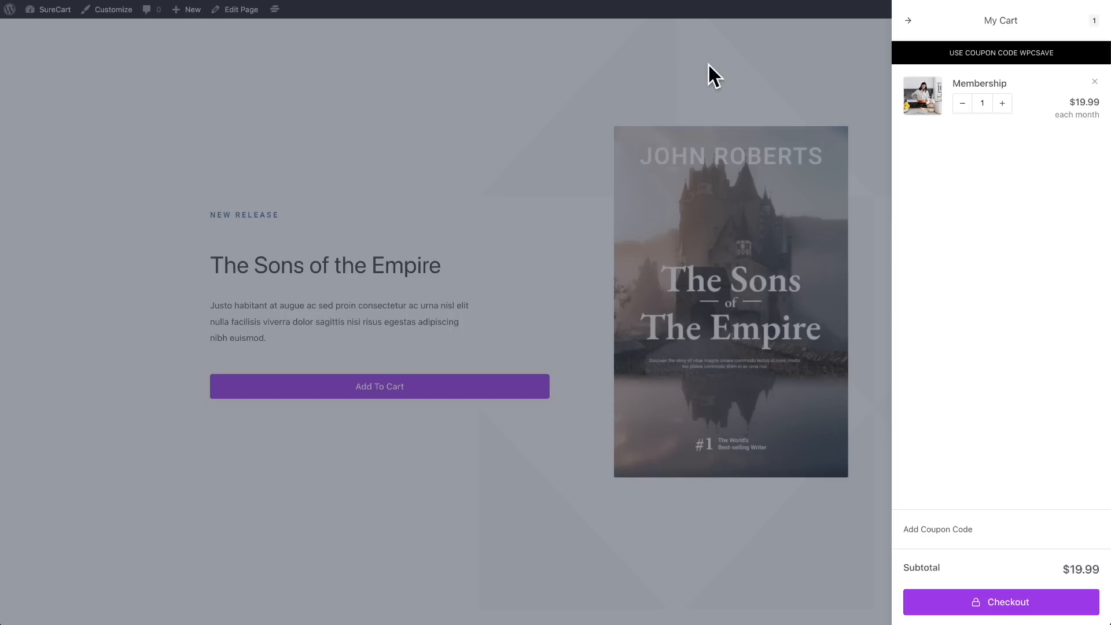
# Reload the live sales page, review the updated slide-out cart and proceed to checkout
pyautogui.press('super+r')
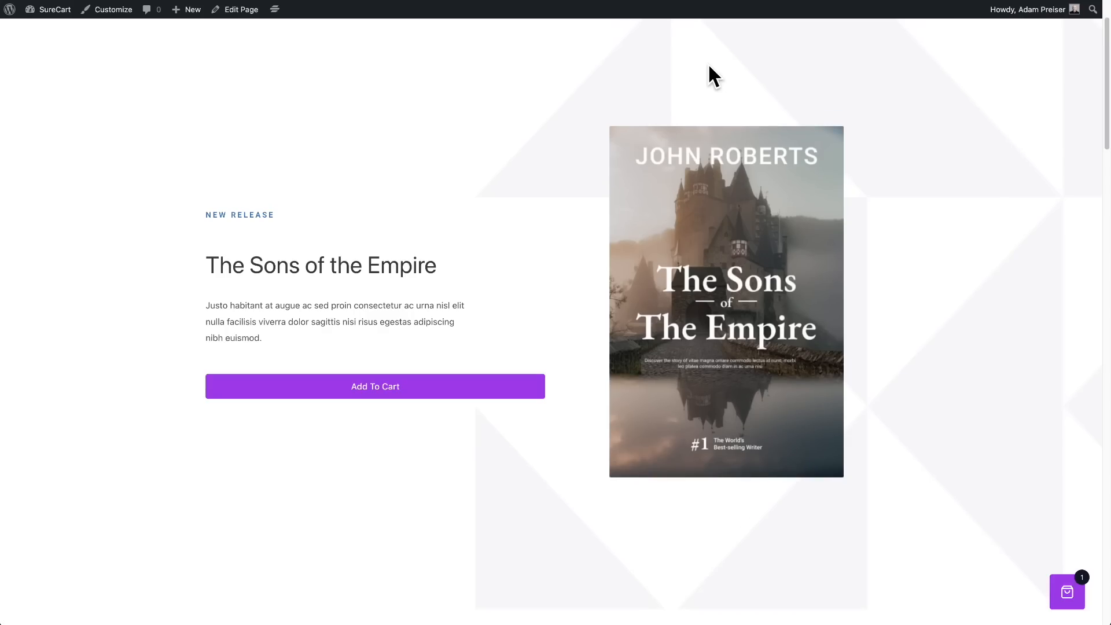
pyautogui.click(1066, 596)
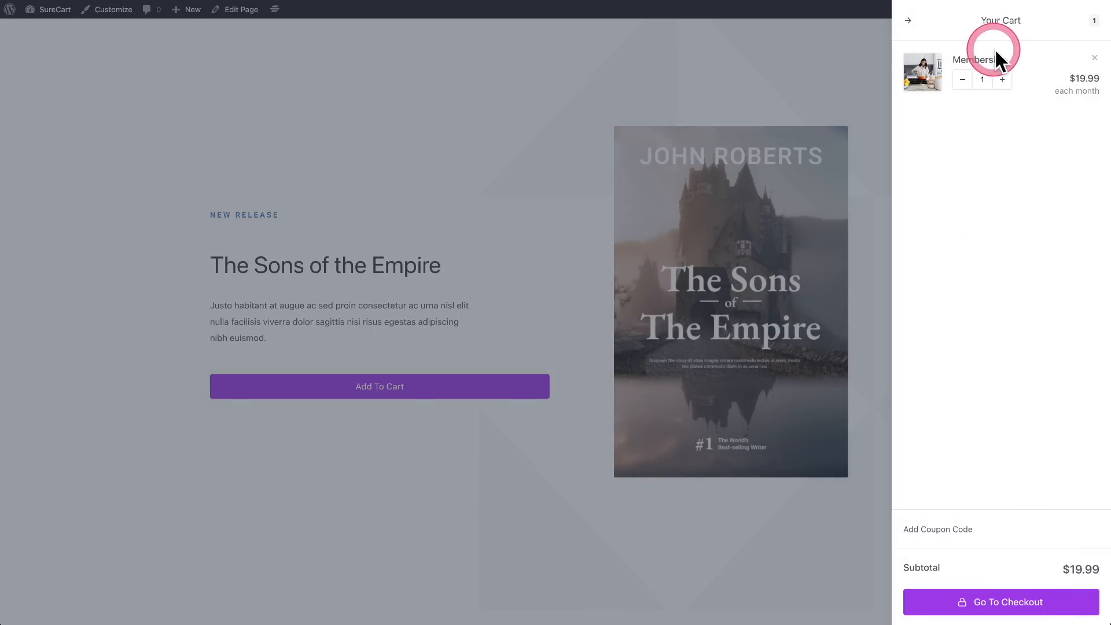
pyautogui.click(1009, 602)
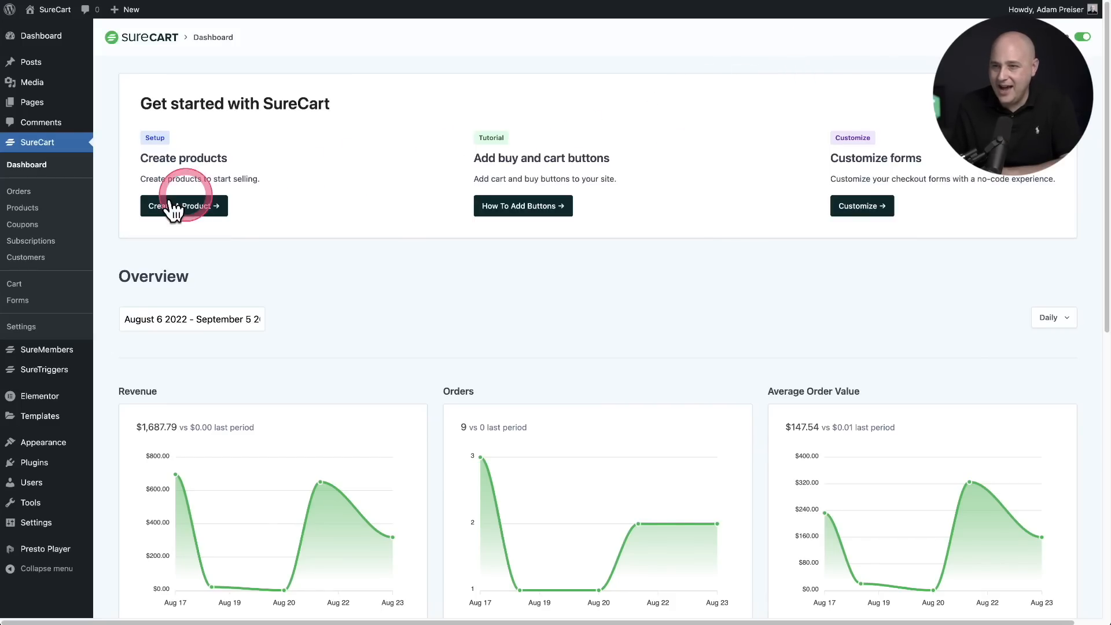
# Create a new SureCart product named "Ecommerce Is Easy Course"
pyautogui.click(23, 207)
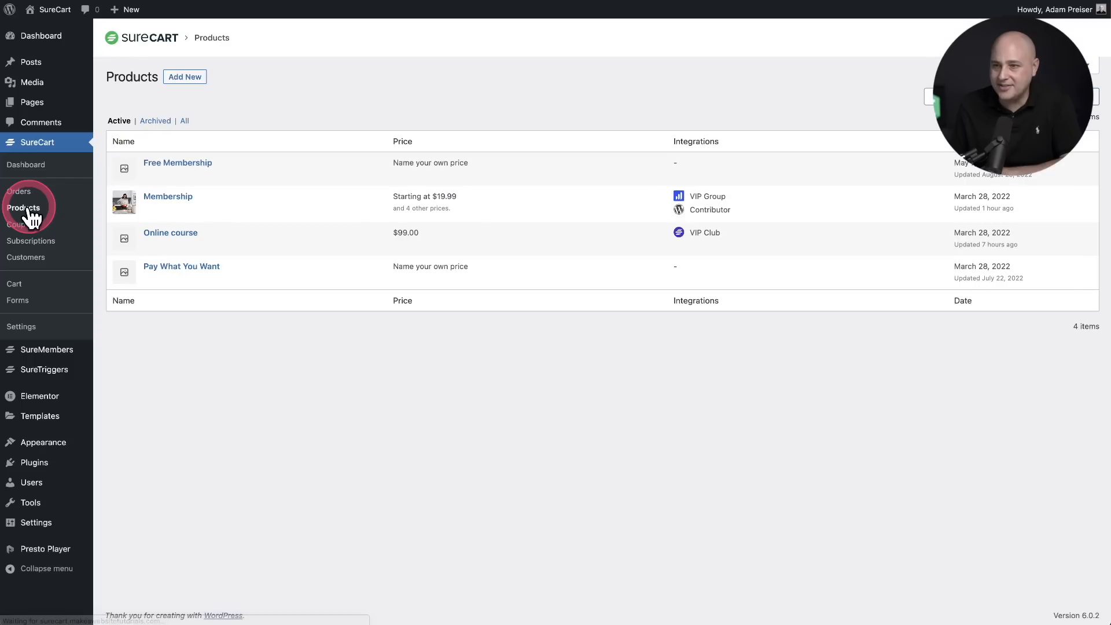
pyautogui.click(184, 78)
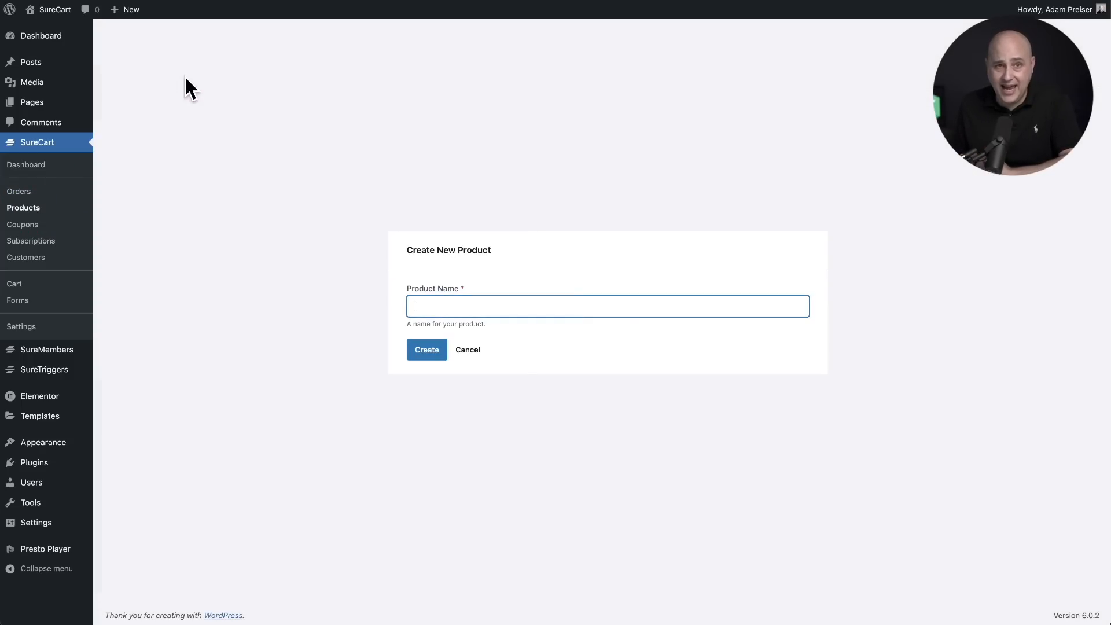
pyautogui.write('Ecommerce Is Easy Course')
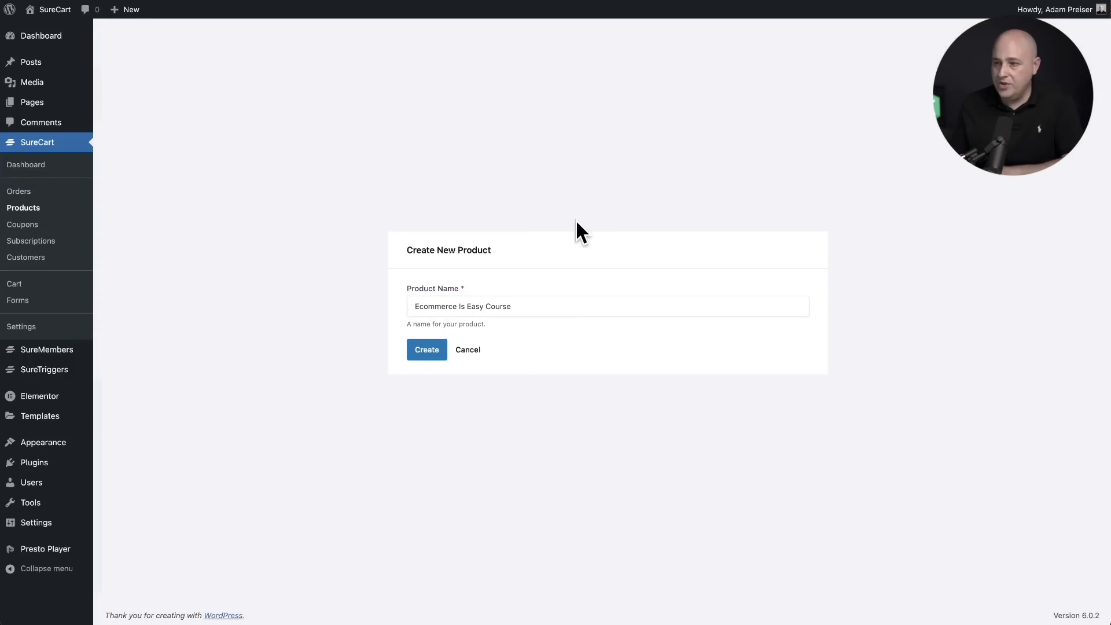
pyautogui.click(439, 347)
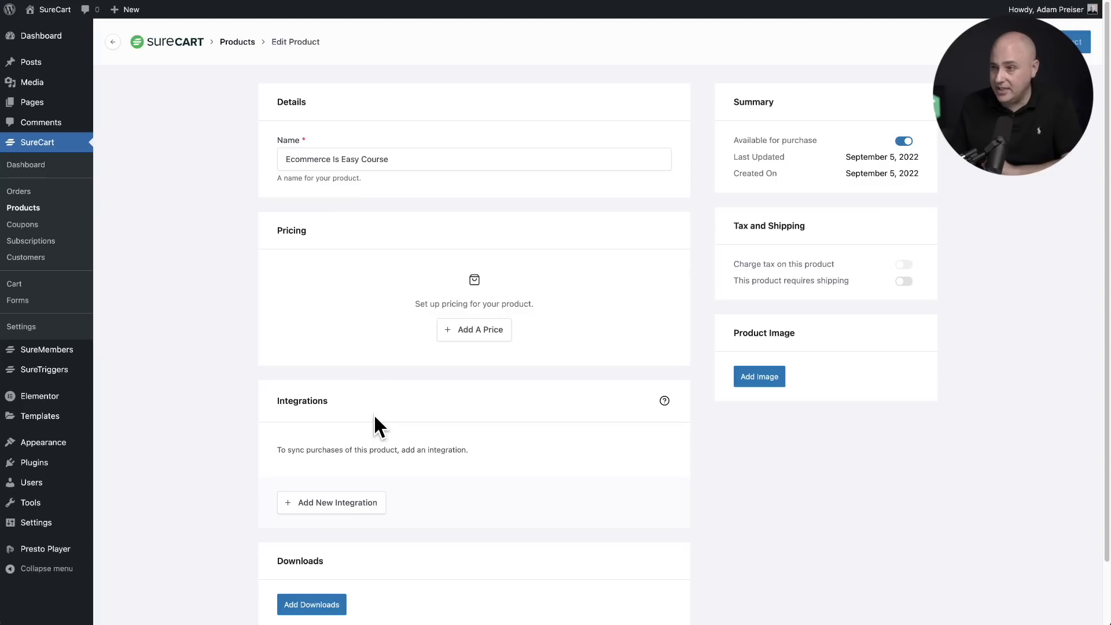
# Start adding a price to the course product and set its payment type to Subscription
pyautogui.click(471, 335)
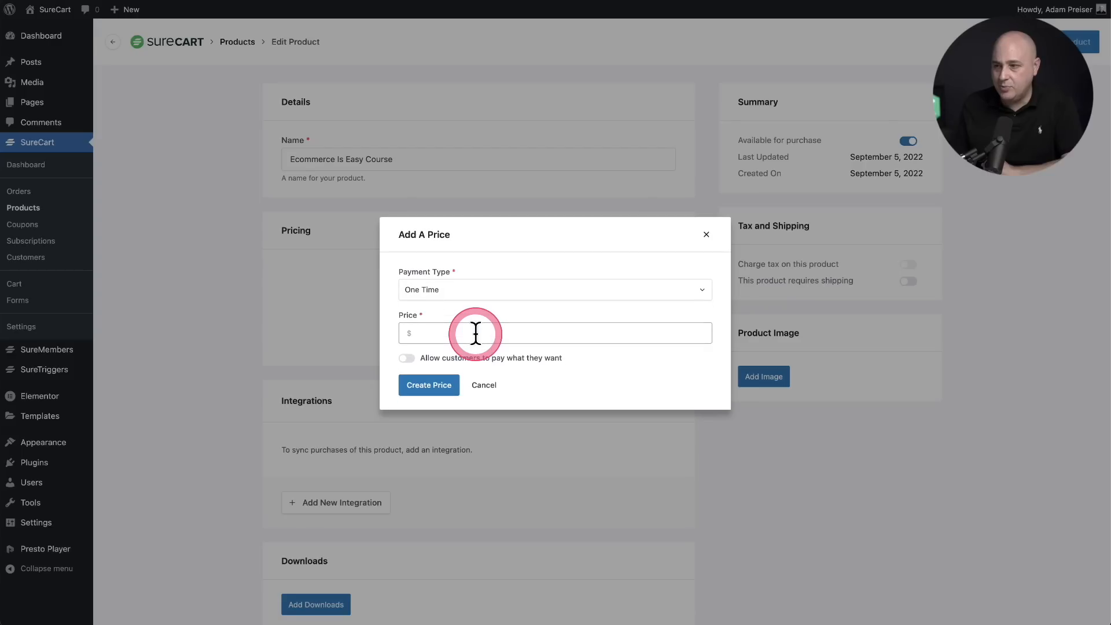
pyautogui.click(634, 294)
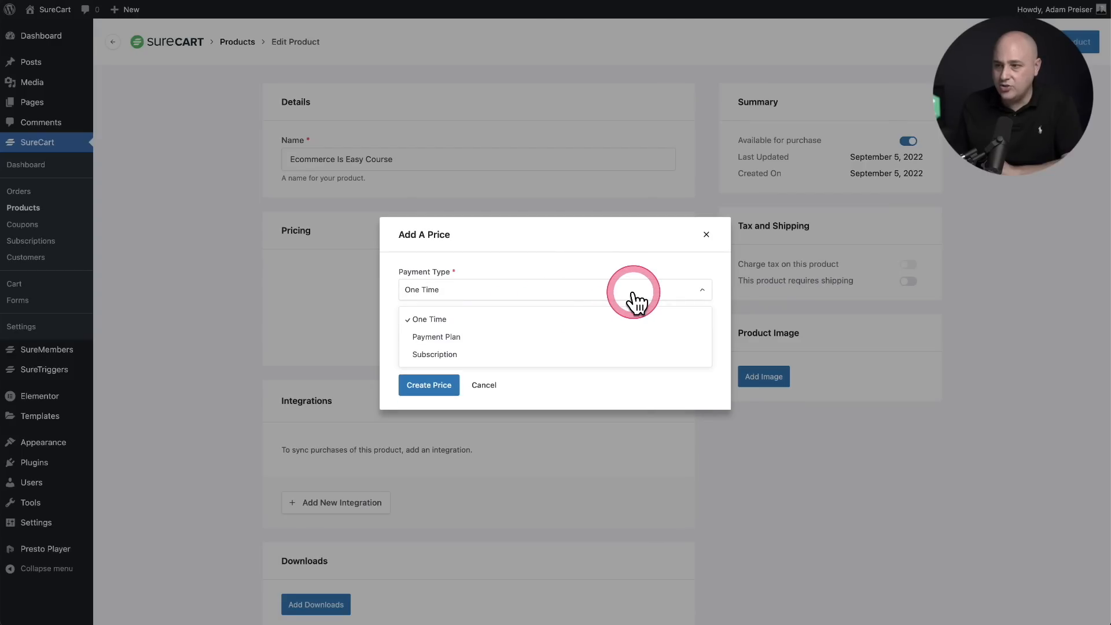
pyautogui.click(530, 319)
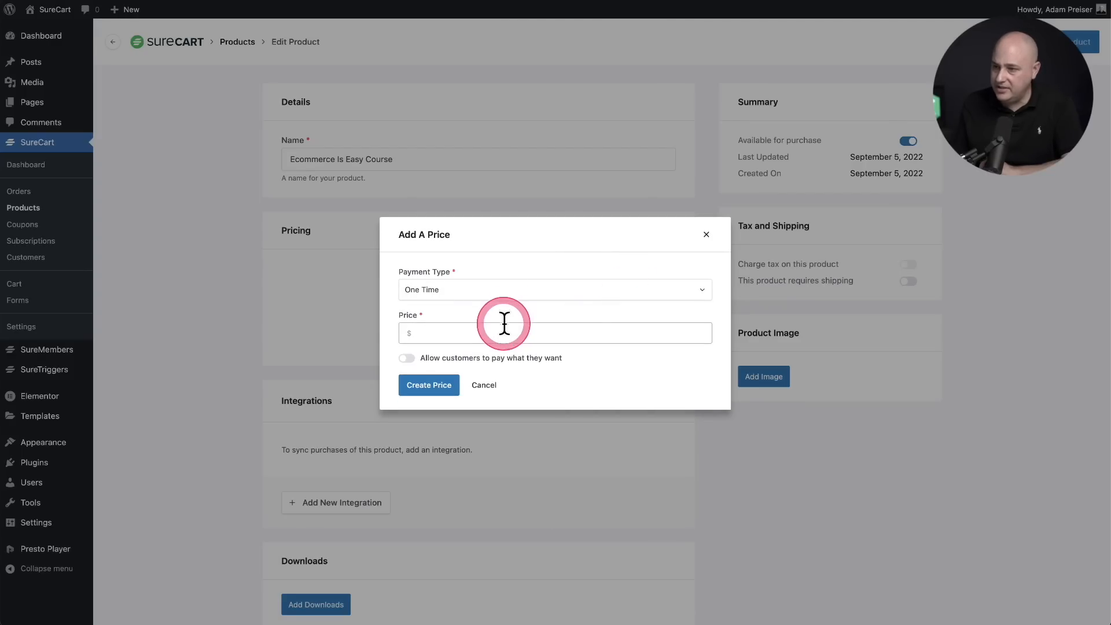
pyautogui.click(501, 329)
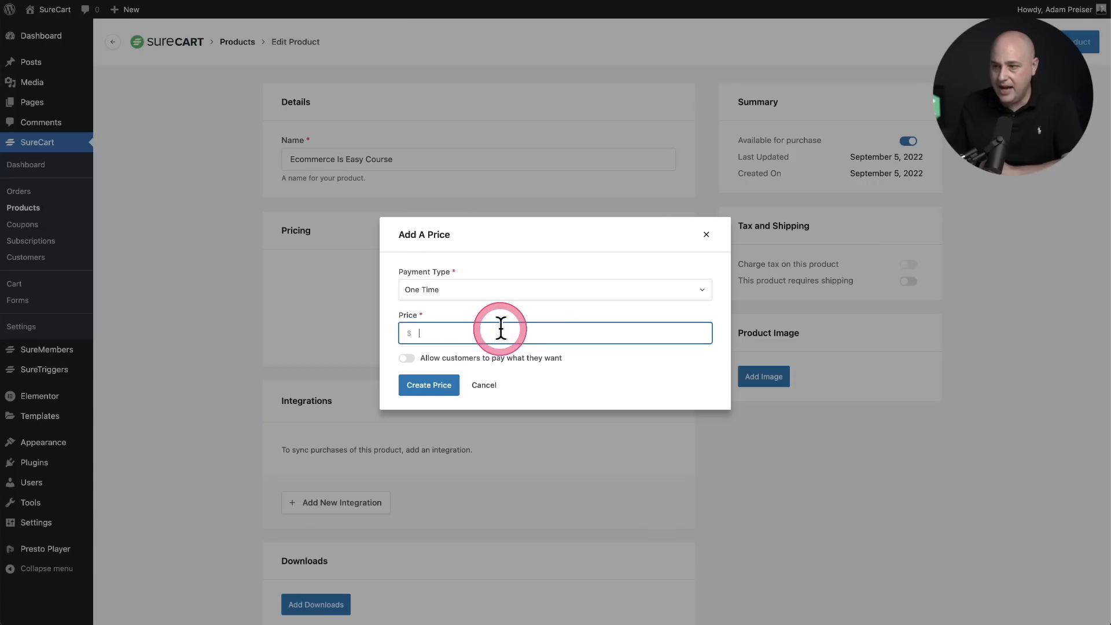
pyautogui.click(608, 292)
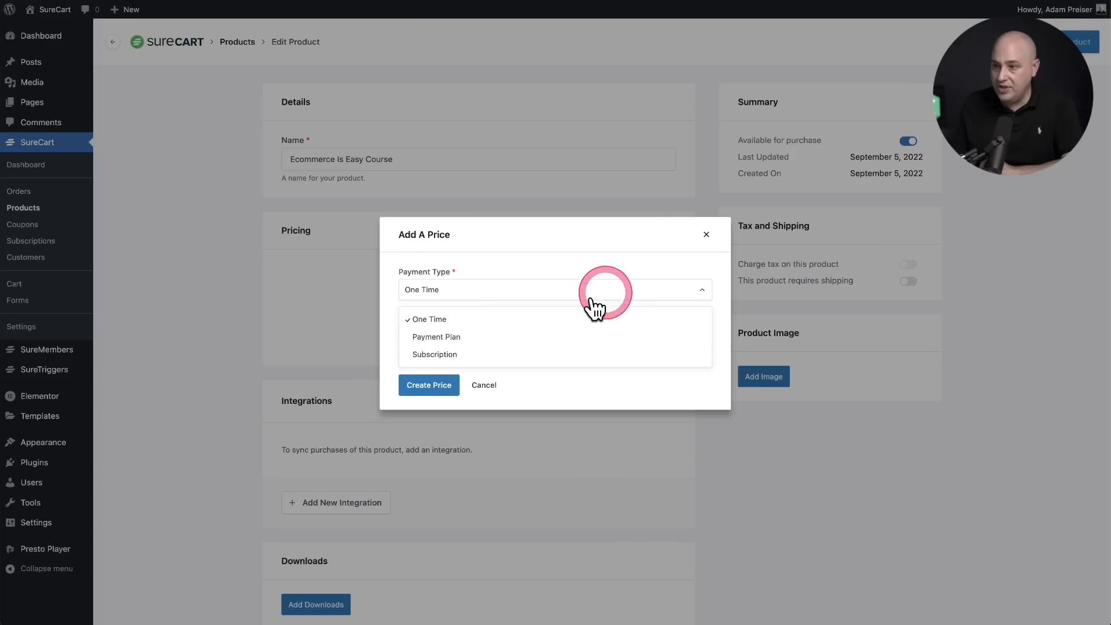
pyautogui.click(477, 353)
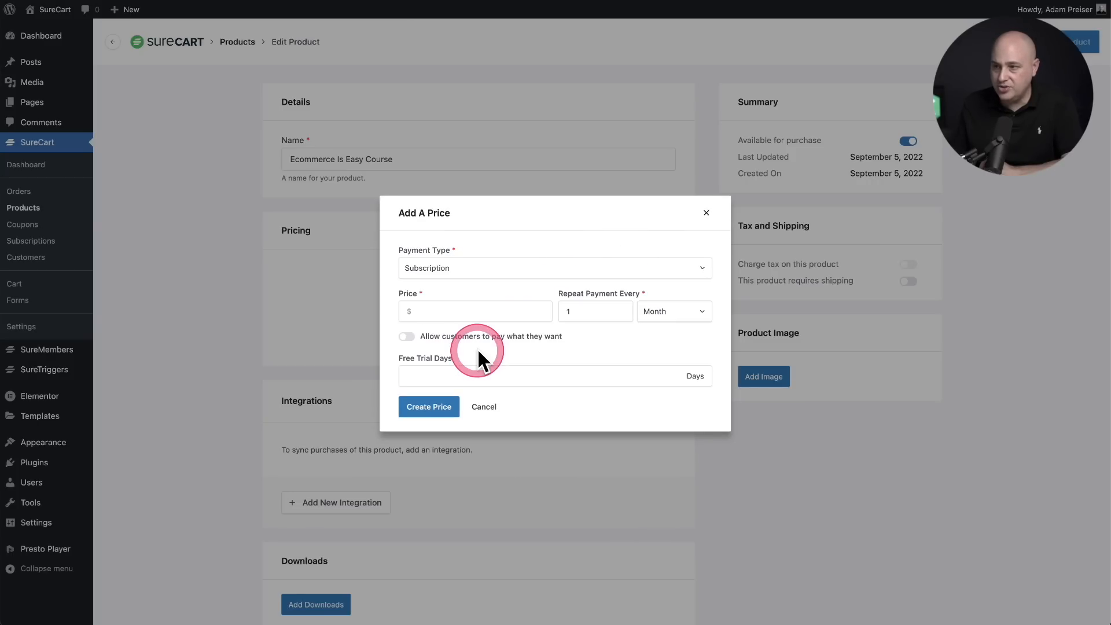
pyautogui.click(461, 312)
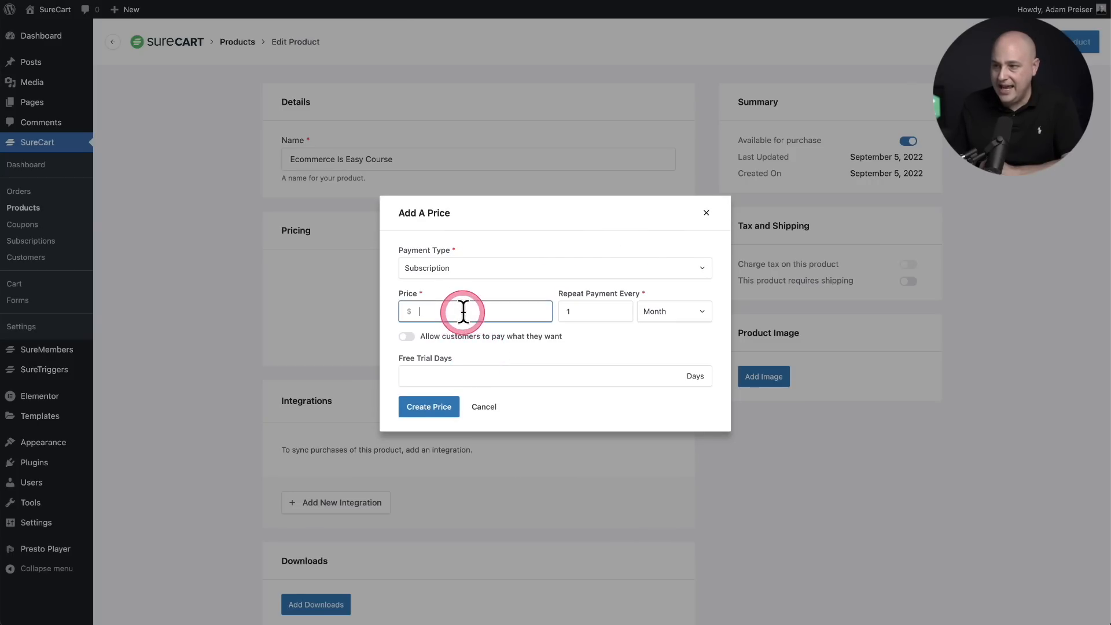
# Set the subscription price's repeat payment interval to every 7 days
pyautogui.click(616, 314)
pyautogui.click(698, 318)
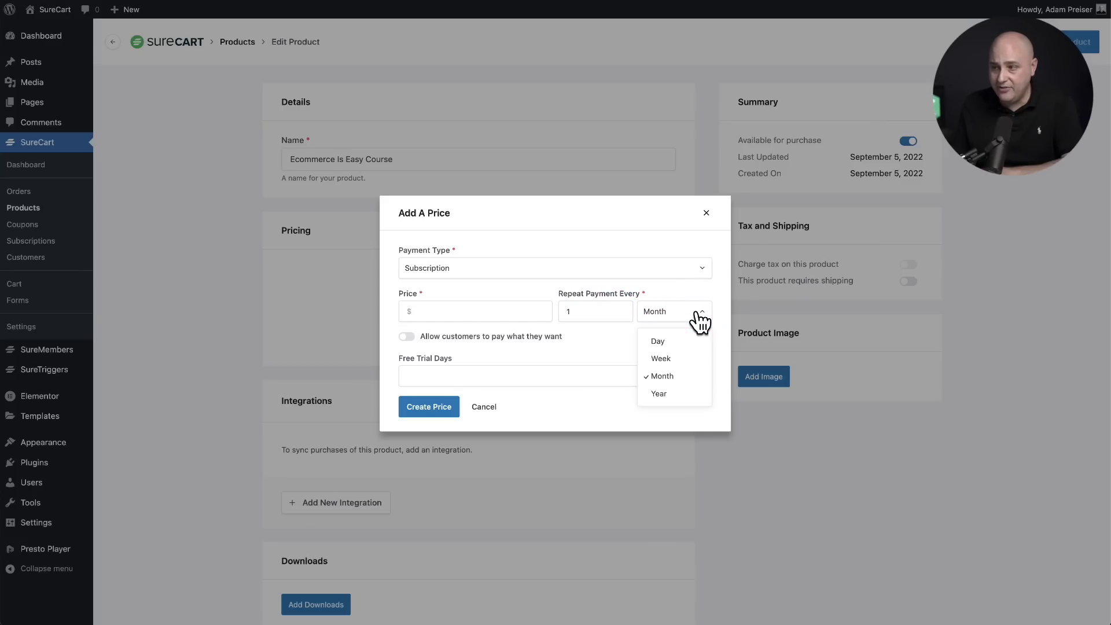
pyautogui.moveTo(583, 312); pyautogui.dragTo(551, 313)
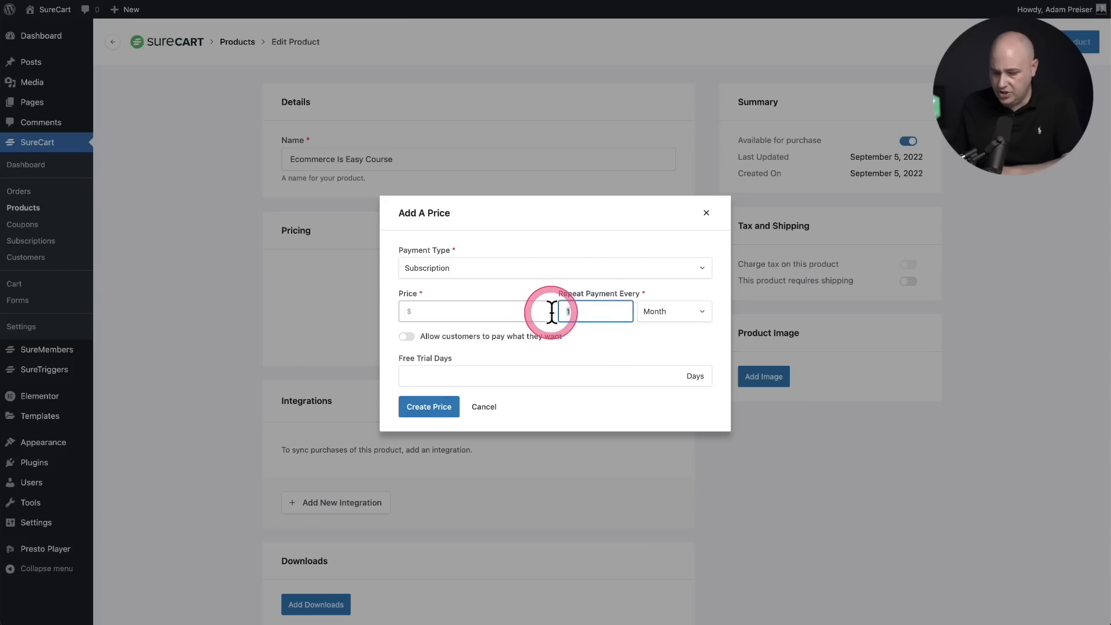
pyautogui.write('7')
pyautogui.click(686, 320)
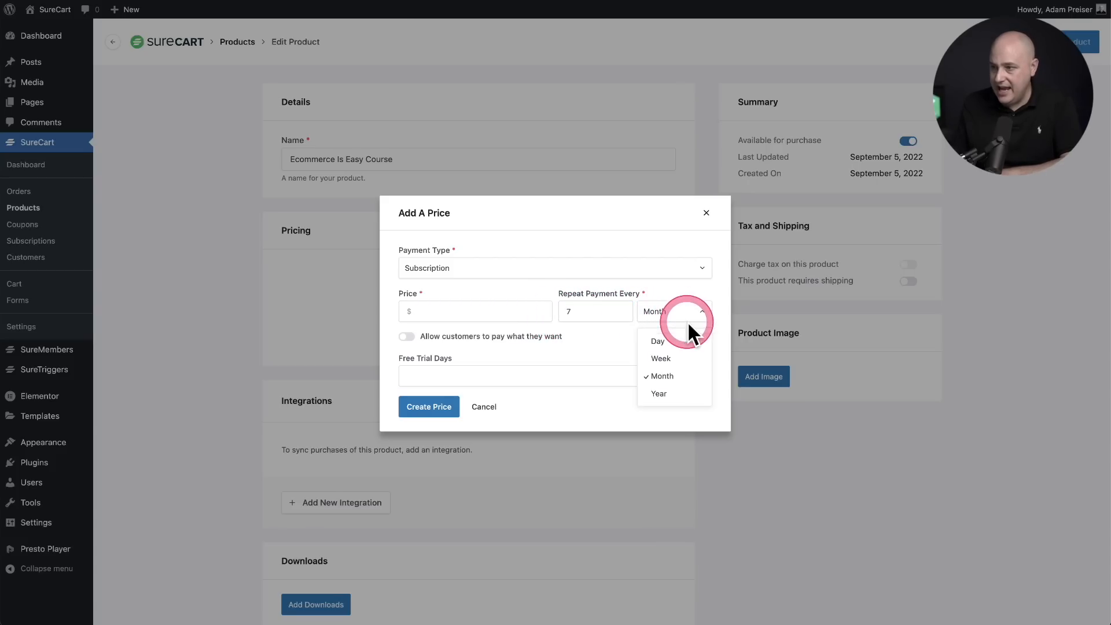
pyautogui.click(687, 339)
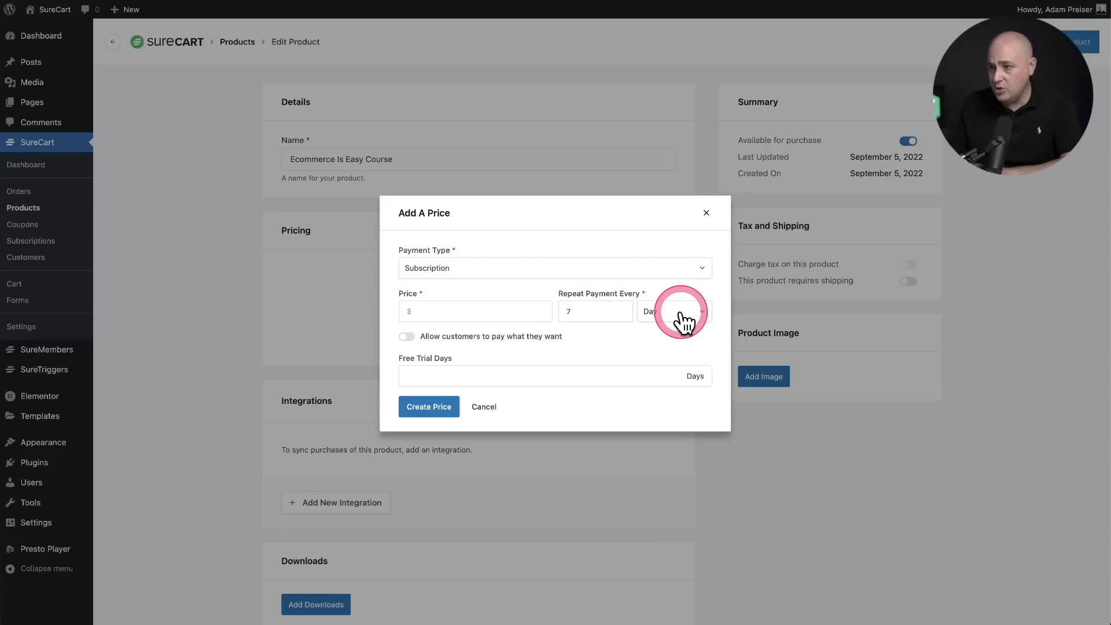
# Set the subscription price's repeat payment interval to every 8 weeks
pyautogui.click(685, 320)
pyautogui.click(680, 351)
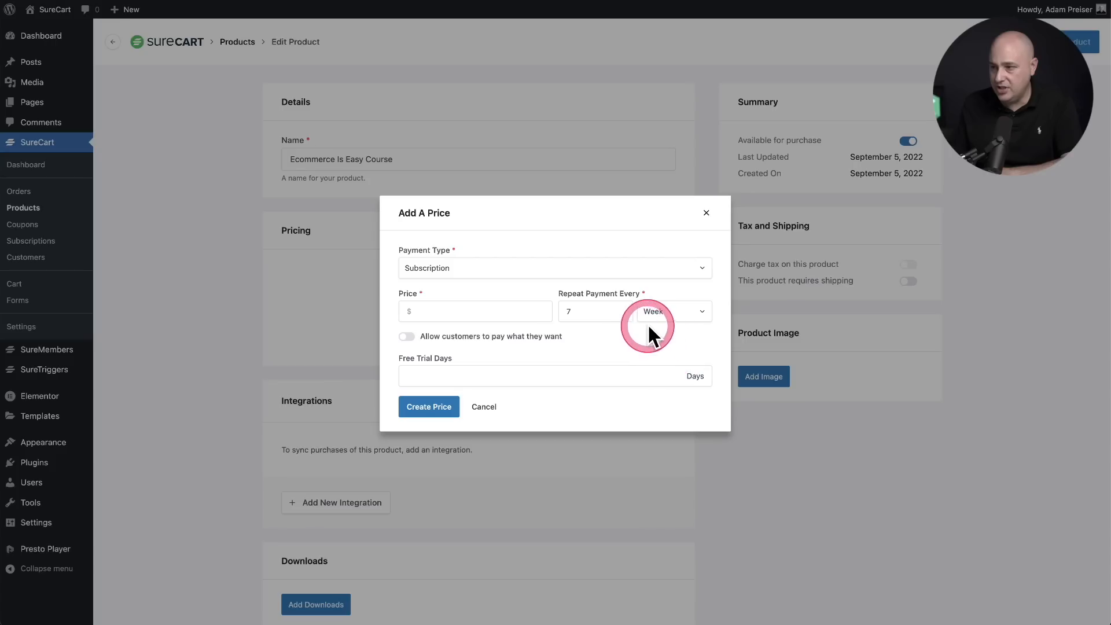
pyautogui.moveTo(584, 315); pyautogui.dragTo(542, 310)
pyautogui.write('8')
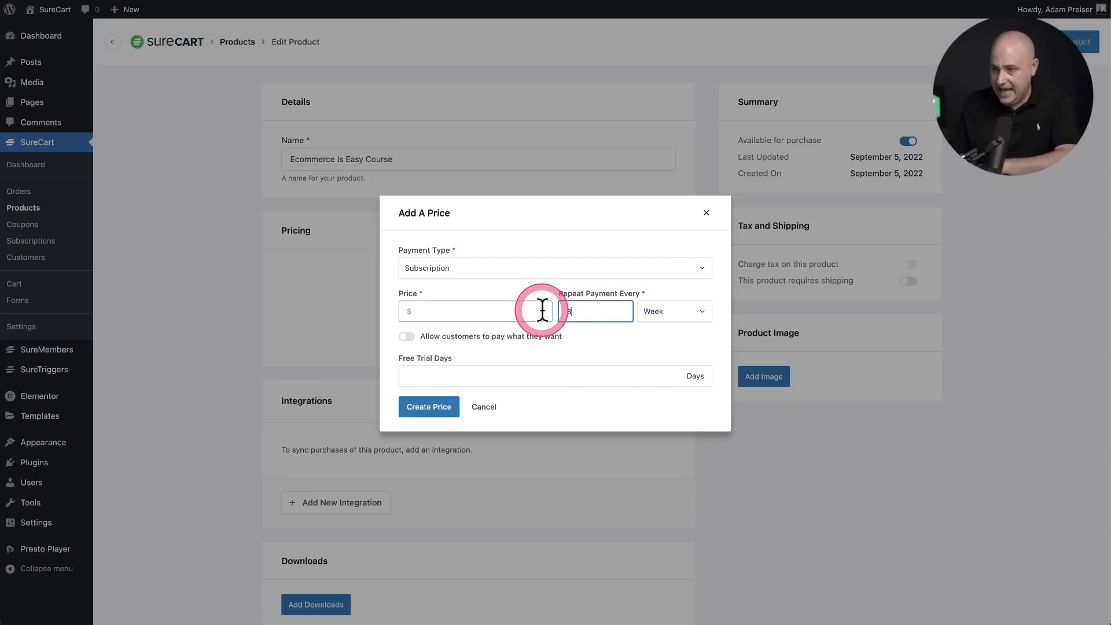
# Set the subscription price to repeat every 1 year and open the free trial days for editing
pyautogui.click(671, 313)
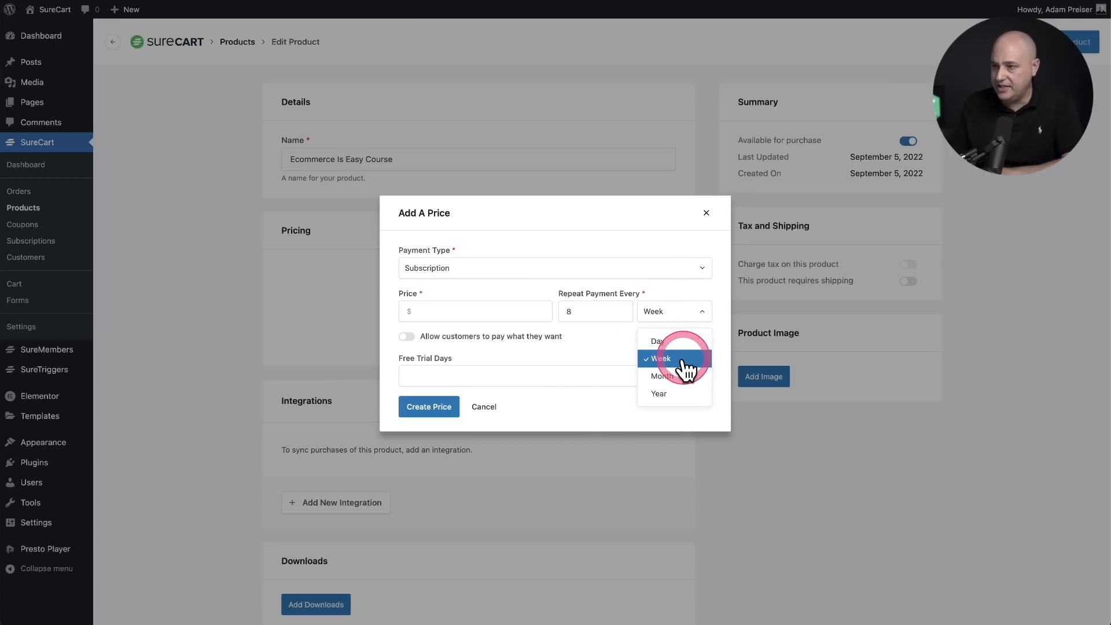
pyautogui.click(684, 377)
pyautogui.moveTo(594, 310); pyautogui.dragTo(538, 311)
pyautogui.write('1')
pyautogui.click(665, 315)
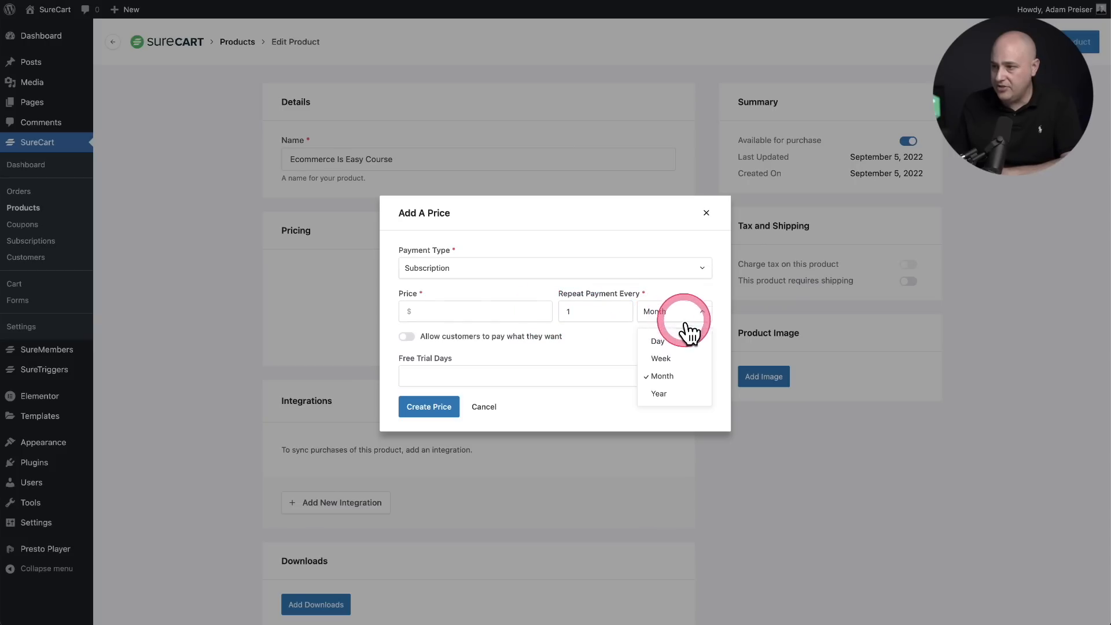
pyautogui.click(671, 393)
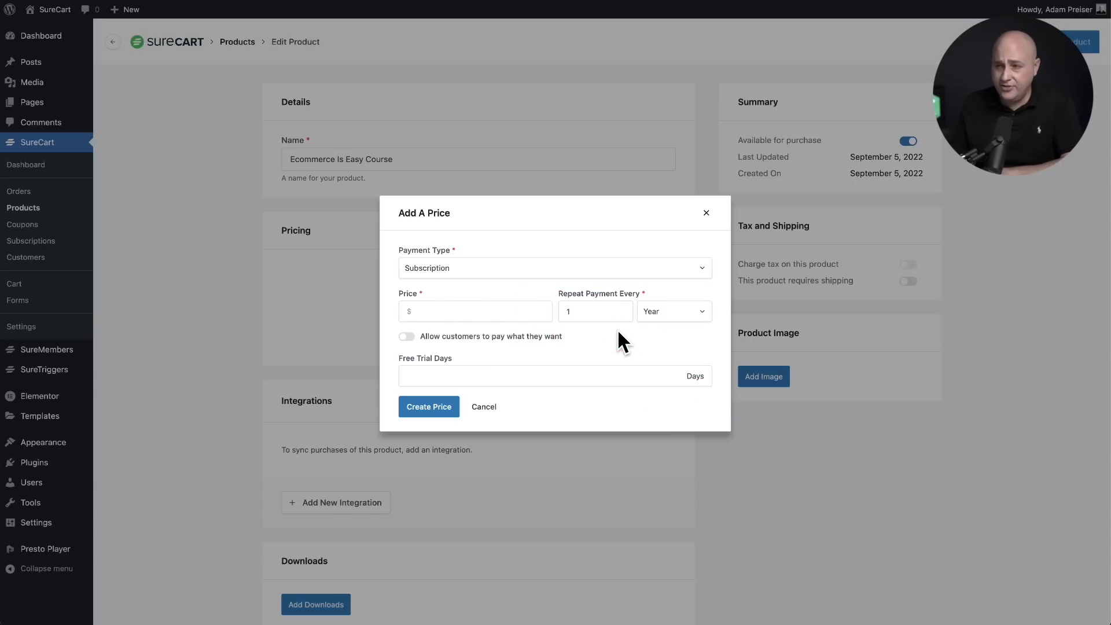
pyautogui.click(457, 377)
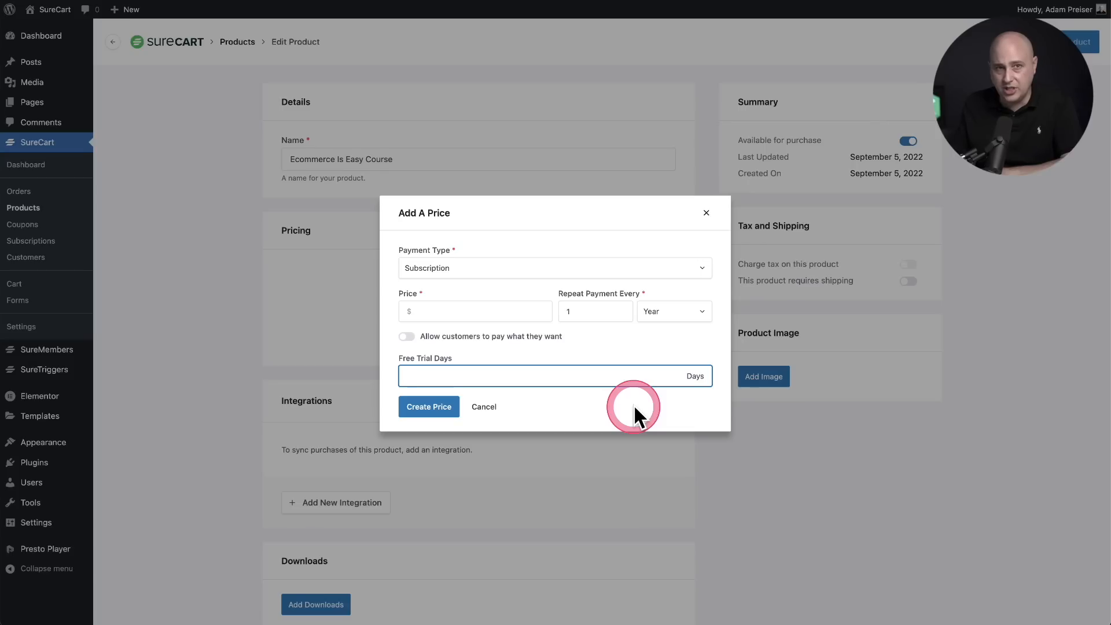
# Set the price's free trial to 30 days and change its payment type to Payment Plan
pyautogui.write('30')
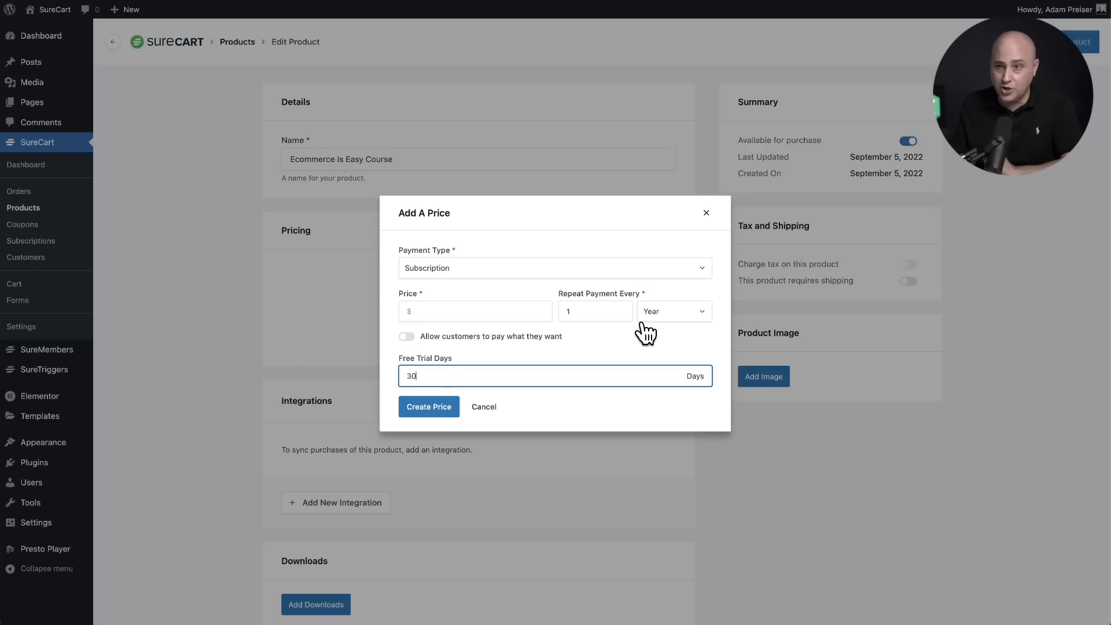
pyautogui.click(478, 268)
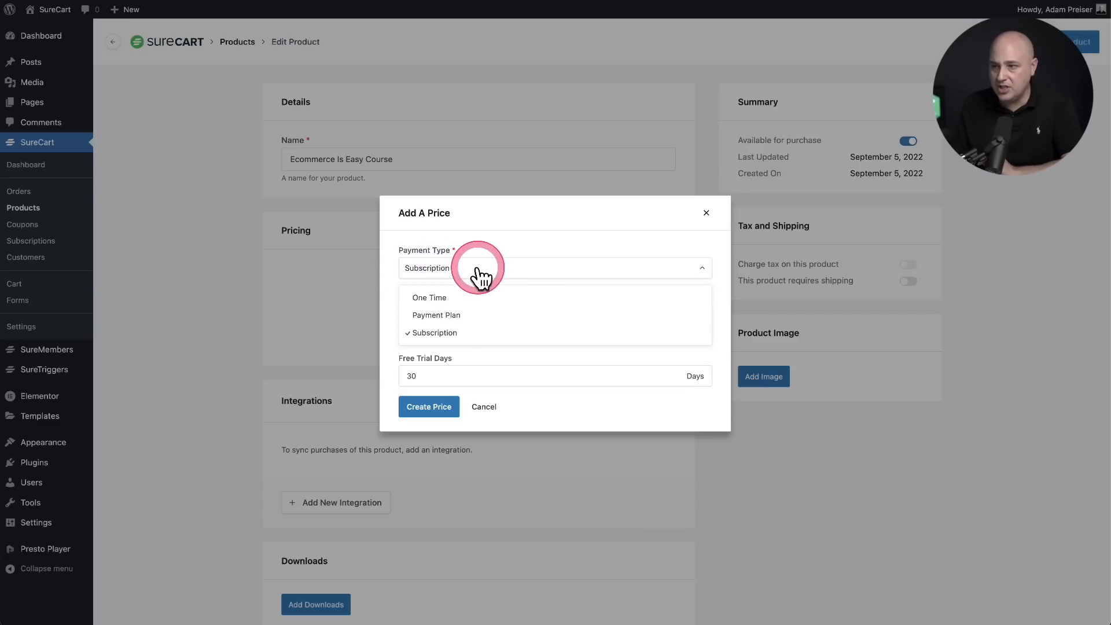
pyautogui.click(478, 315)
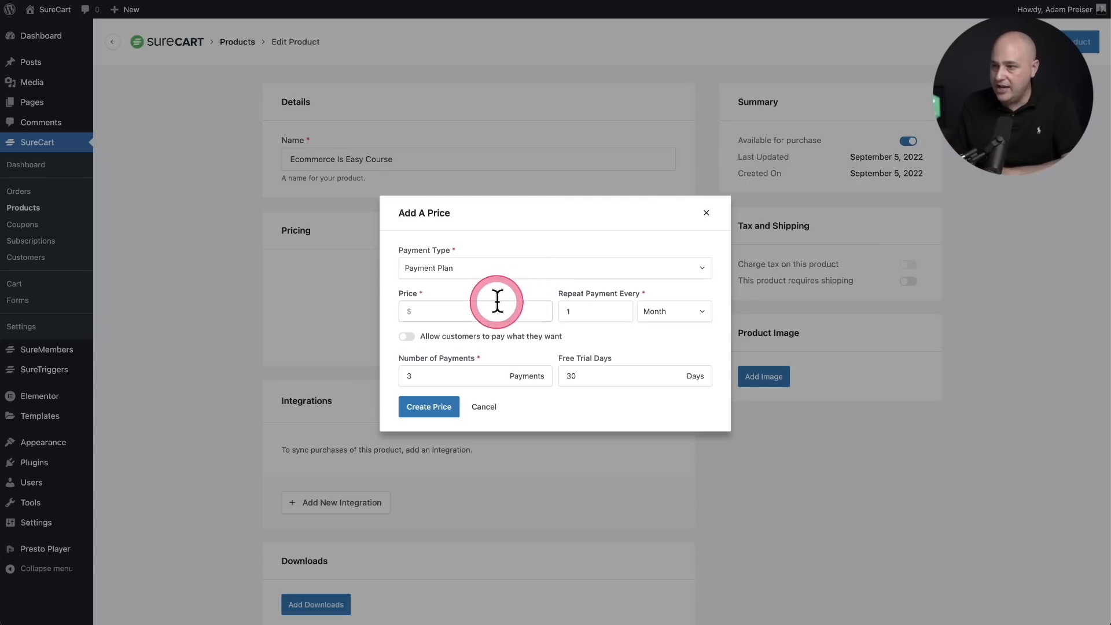
# Set the payment plan price to $200, repeating every 1 month
pyautogui.click(480, 311)
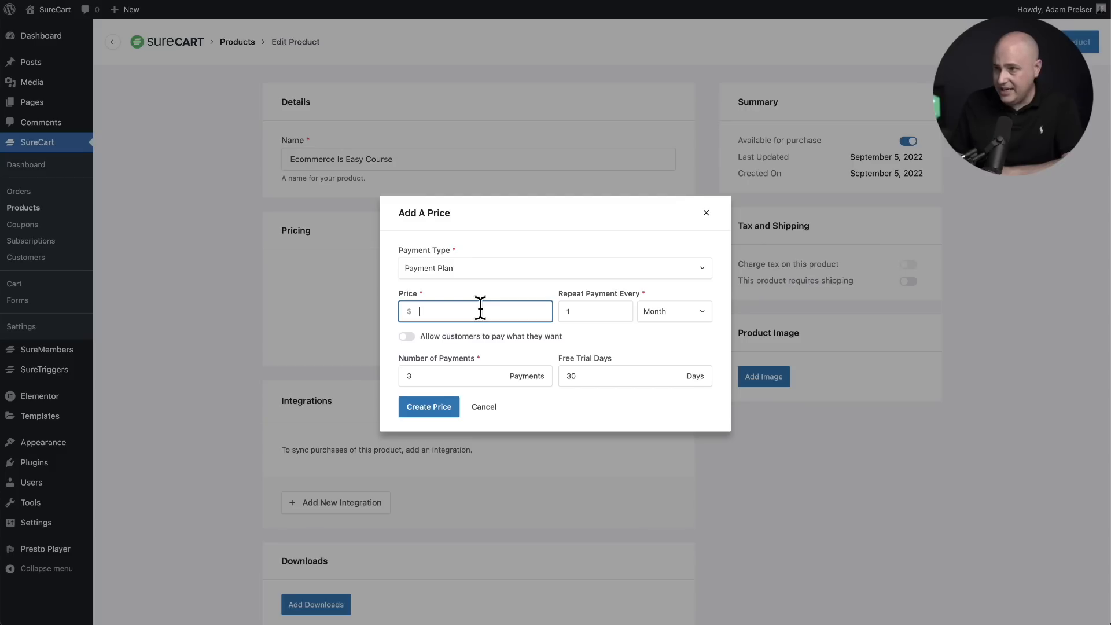
pyautogui.write('200')
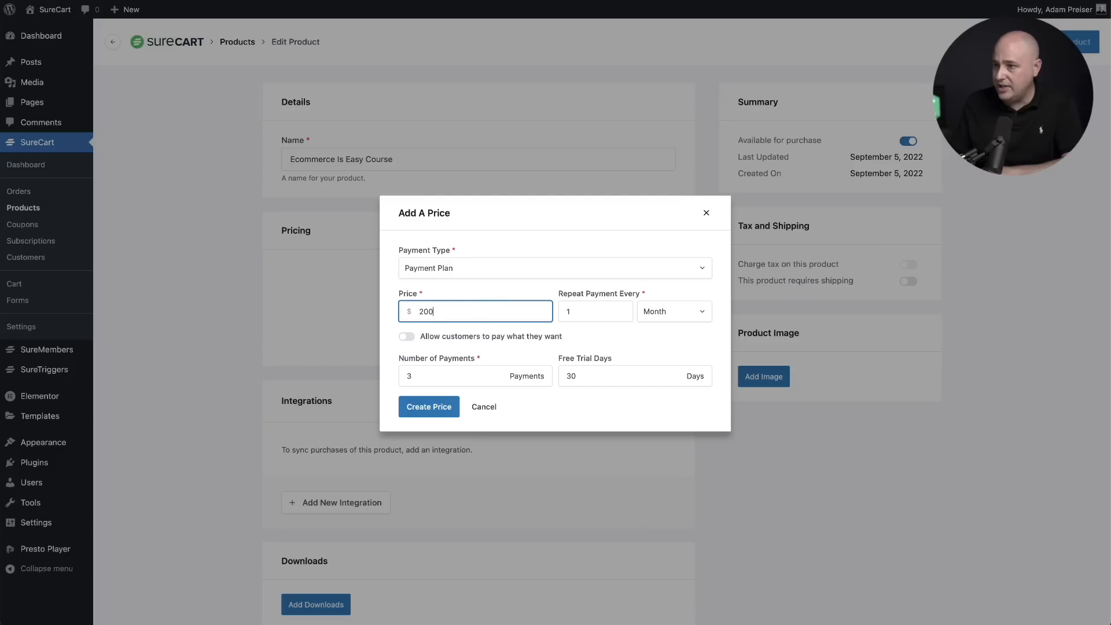
pyautogui.doubleClick(570, 313)
pyautogui.click(676, 315)
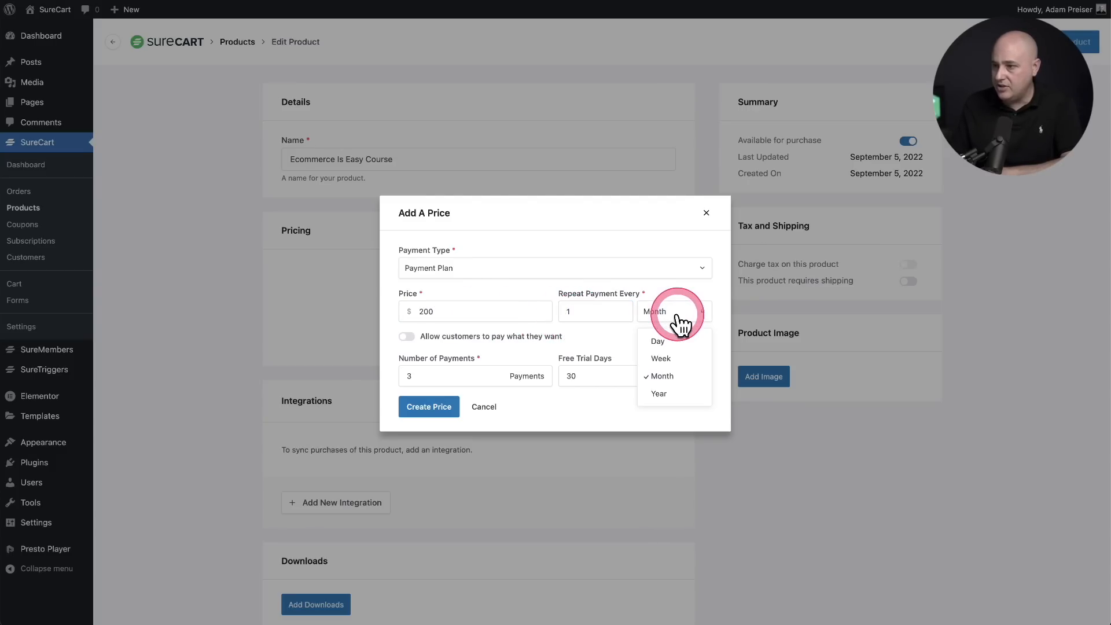
pyautogui.click(663, 376)
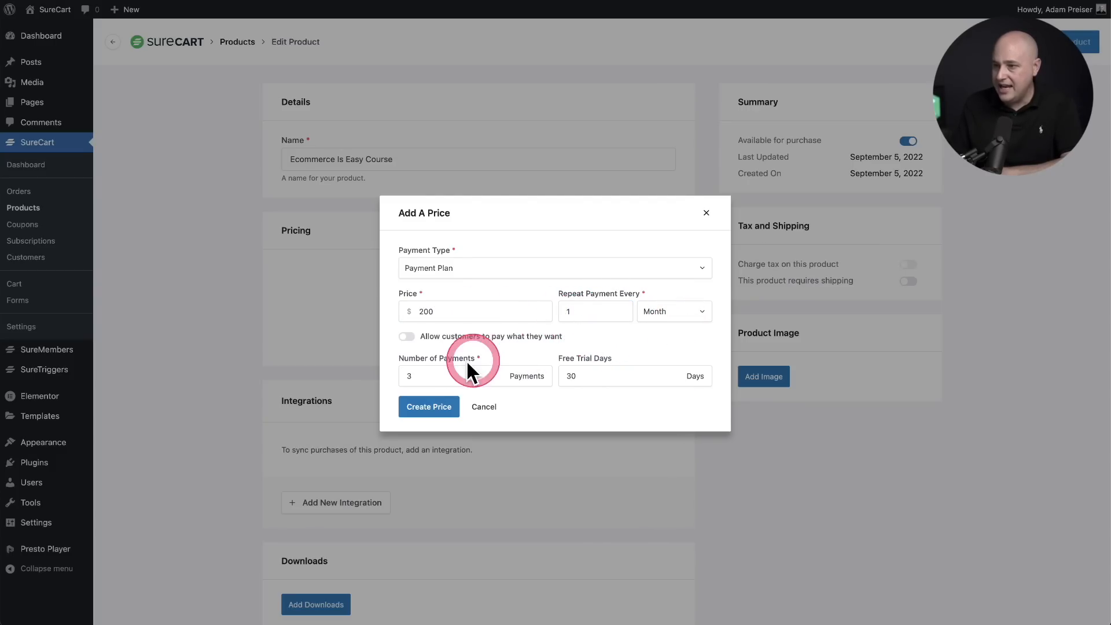
# Clear the free trial days from the payment plan, keeping 3 as the number of payments
pyautogui.click(462, 376)
pyautogui.click(558, 399)
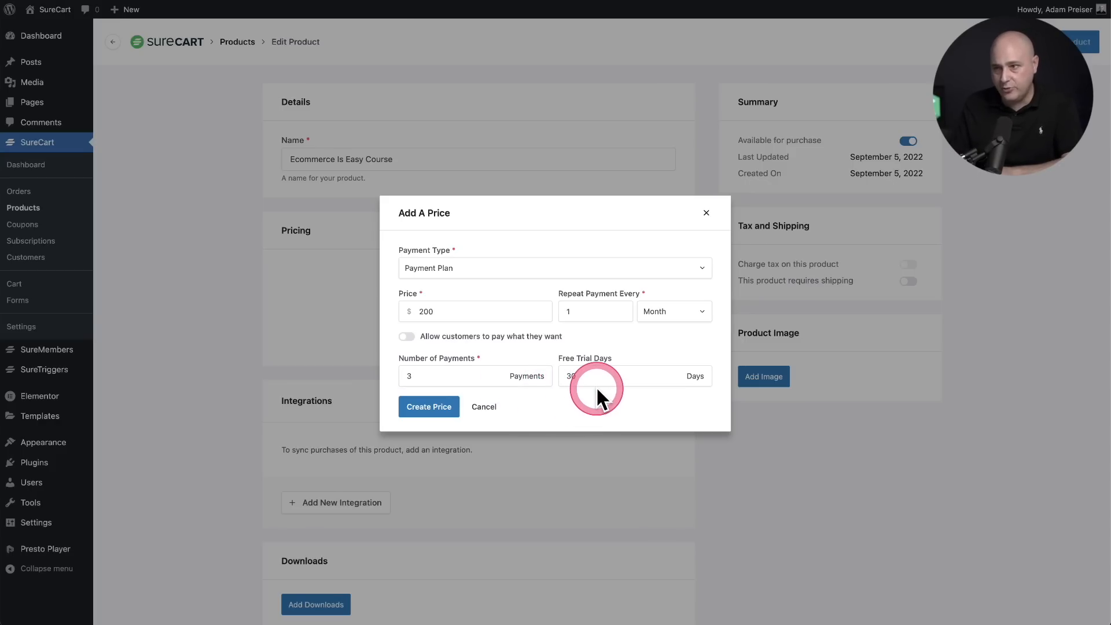
pyautogui.press('BackSpace')
pyautogui.press('BackSpace')
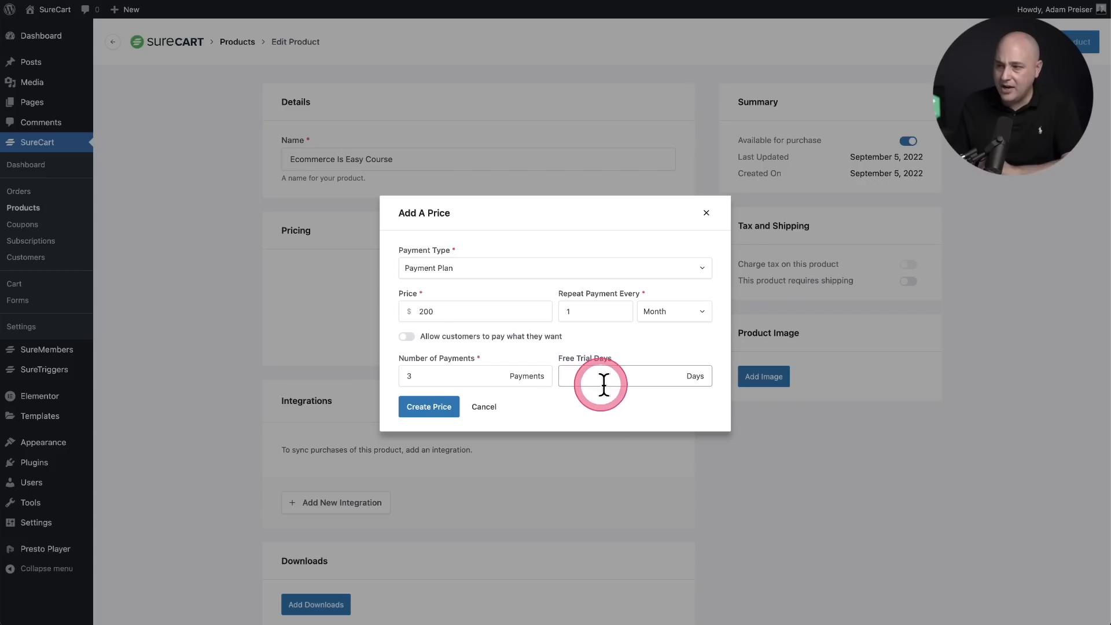
pyautogui.click(616, 393)
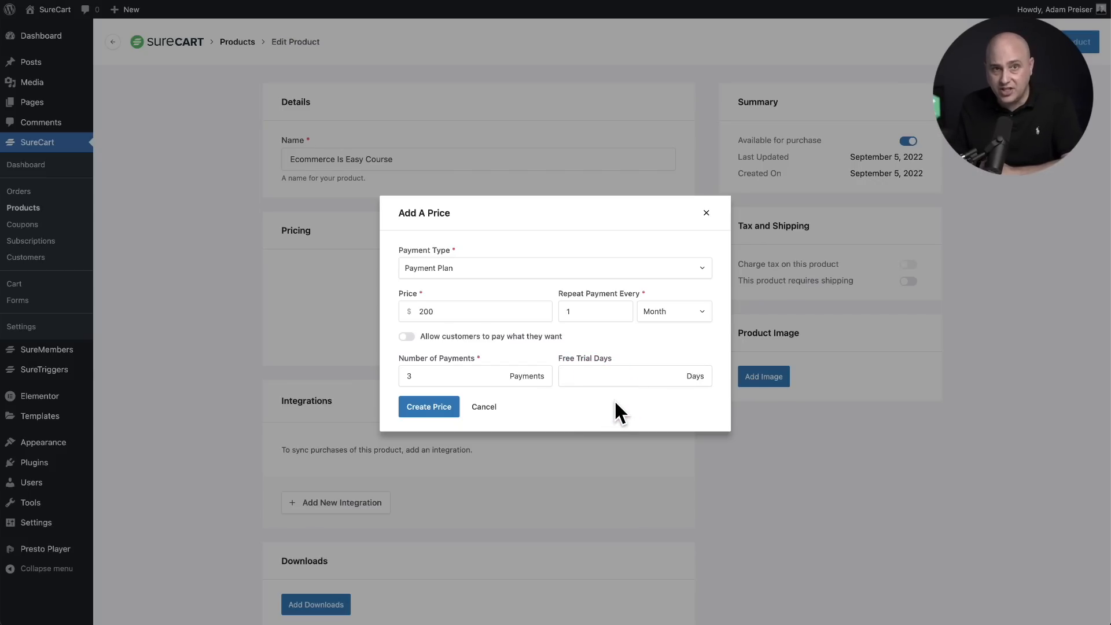
# Change the payment type to One Time and allow customers to pay what they want
pyautogui.click(582, 273)
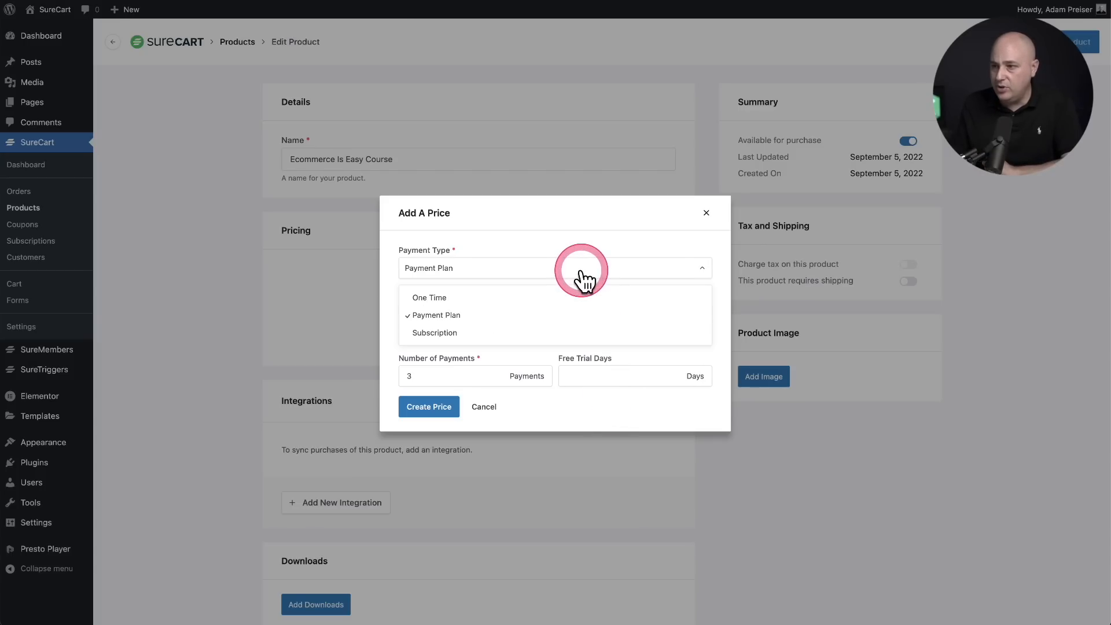
pyautogui.click(488, 299)
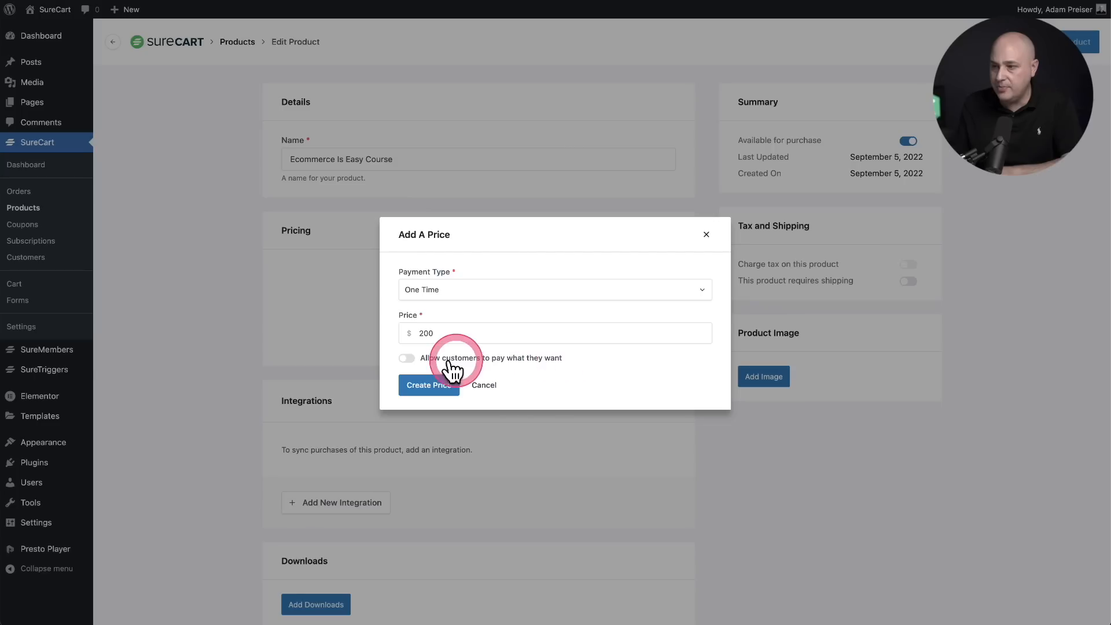
pyautogui.click(407, 358)
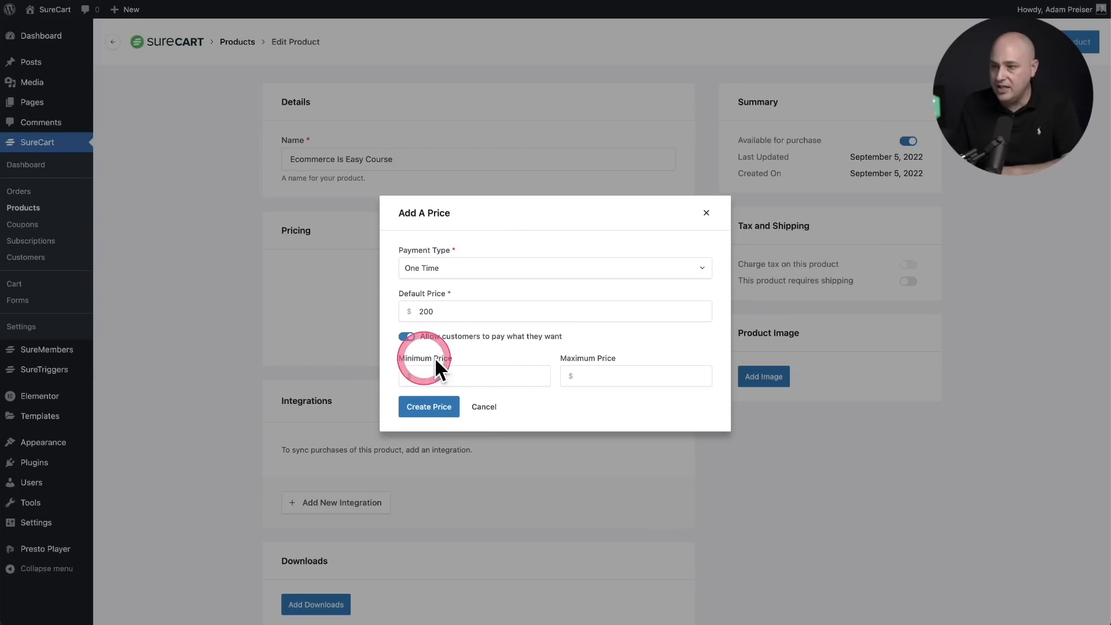
# Clear the default price of the pay-what-you-want option and switch the payment type to Subscription
pyautogui.click(443, 314)
pyautogui.doubleClick(444, 313)
pyautogui.press('BackSpace')
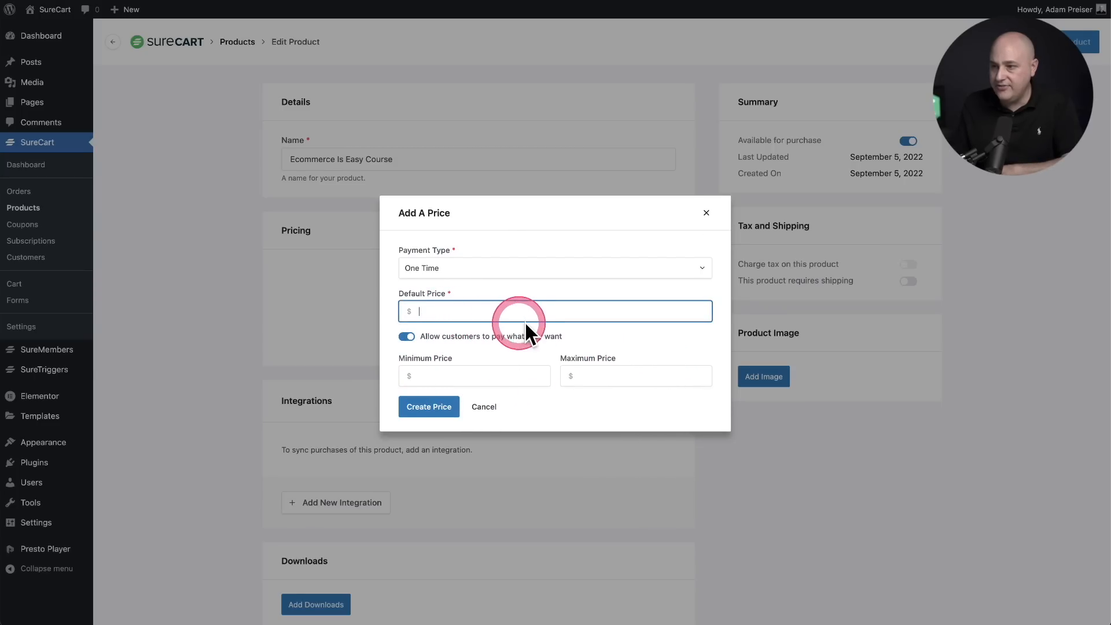
pyautogui.click(530, 325)
pyautogui.click(618, 377)
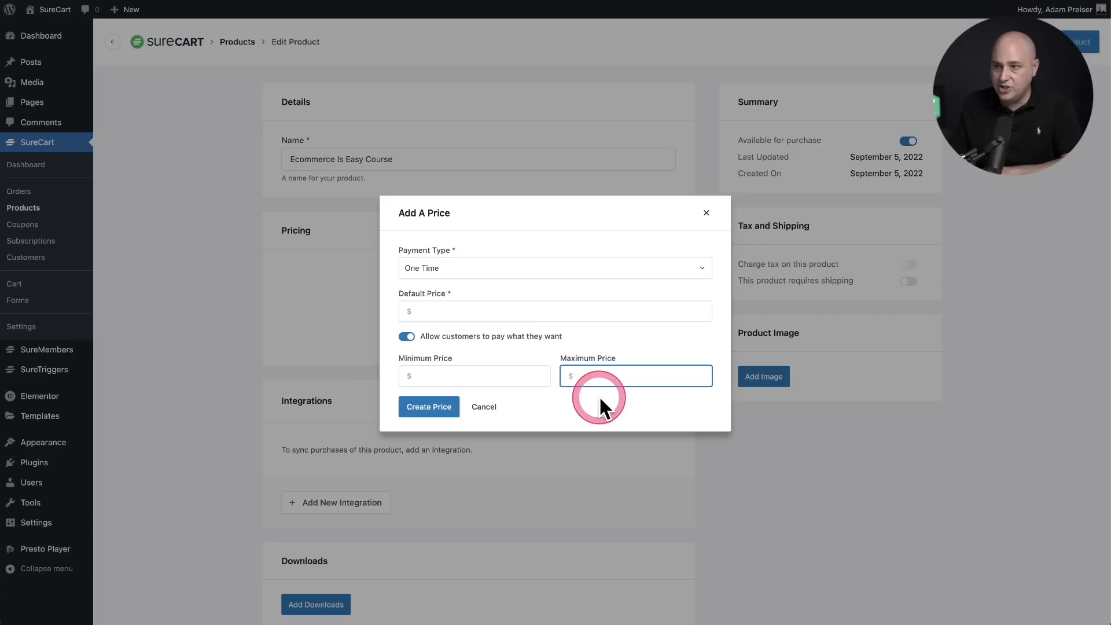
pyautogui.click(525, 269)
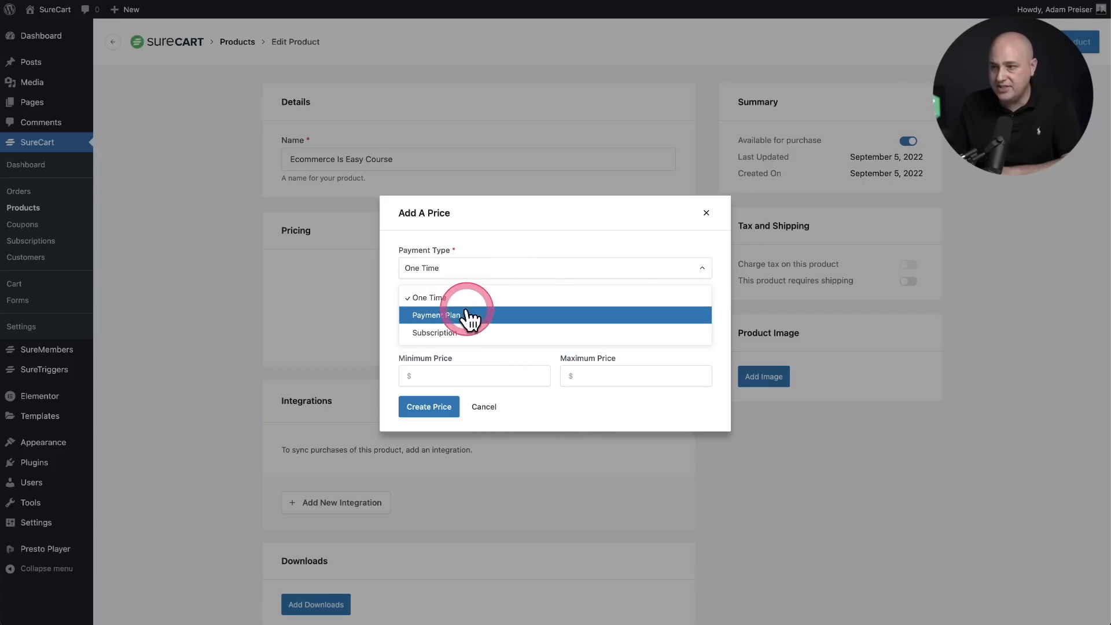
pyautogui.click(459, 333)
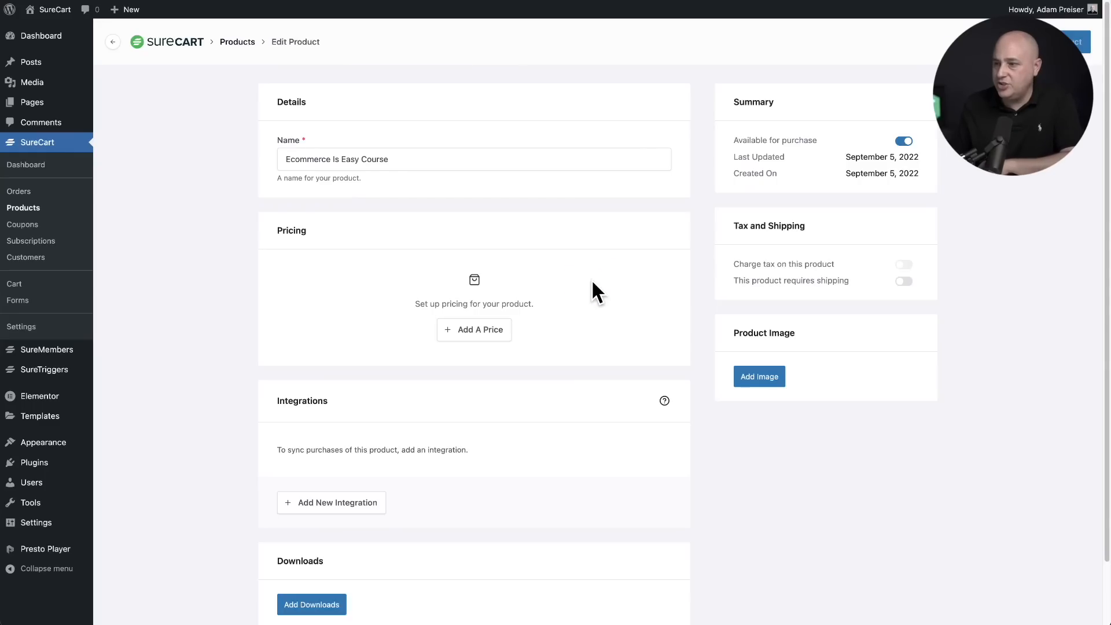
# Add a one-time price of $600 to the course product
pyautogui.click(467, 331)
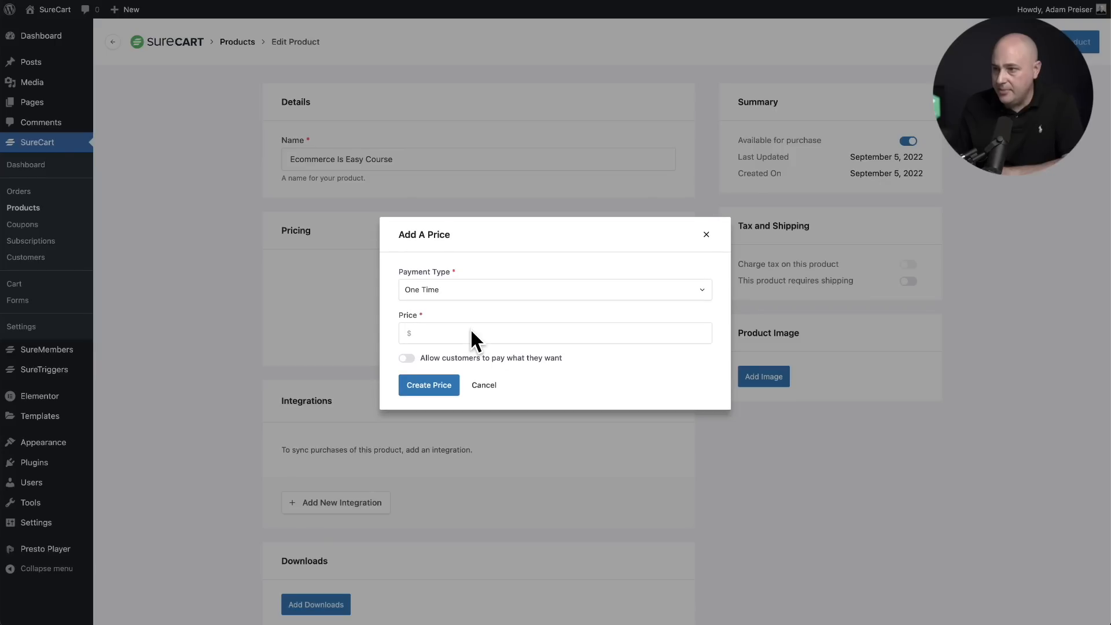
pyautogui.click(449, 318)
pyautogui.click(462, 332)
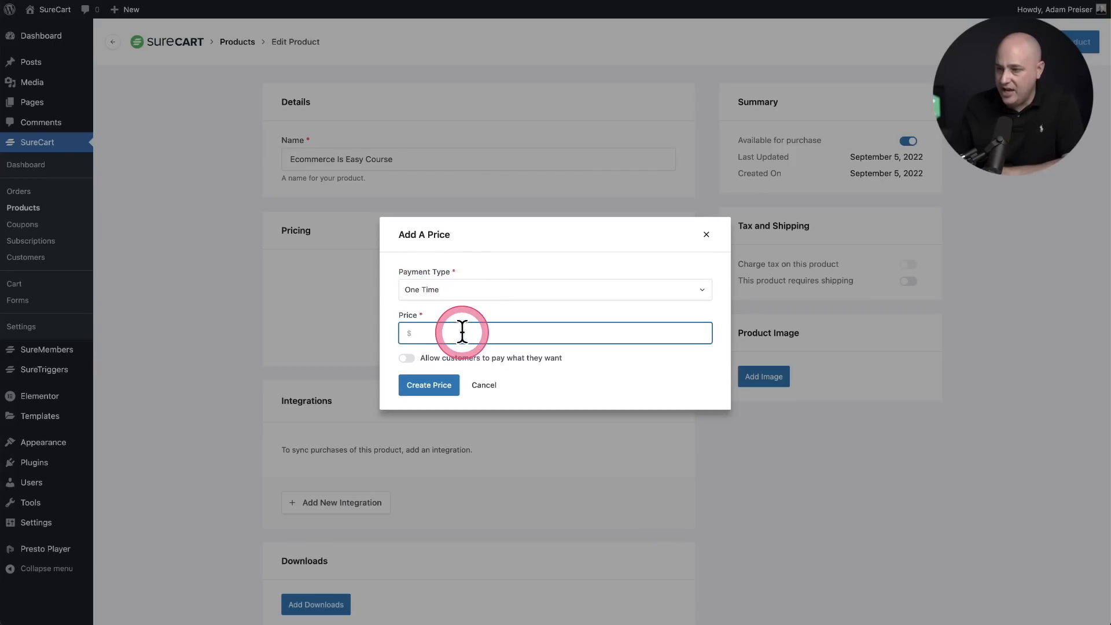
pyautogui.write('600')
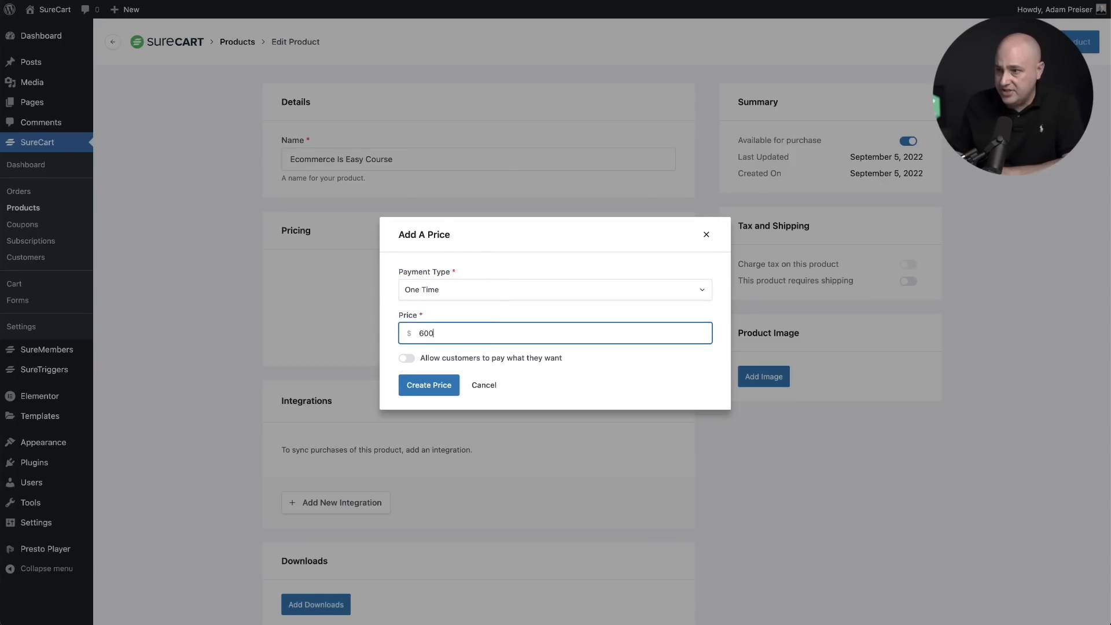
pyautogui.click(435, 382)
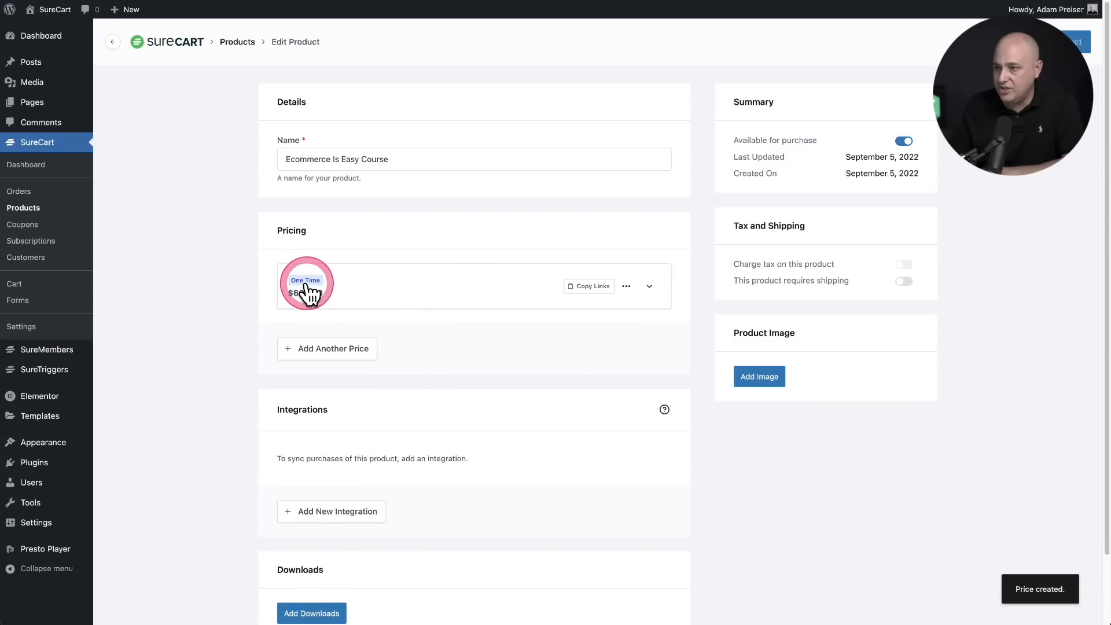
# Add another price to the course product as a $50 subscription that repeats every 1 month
pyautogui.click(323, 349)
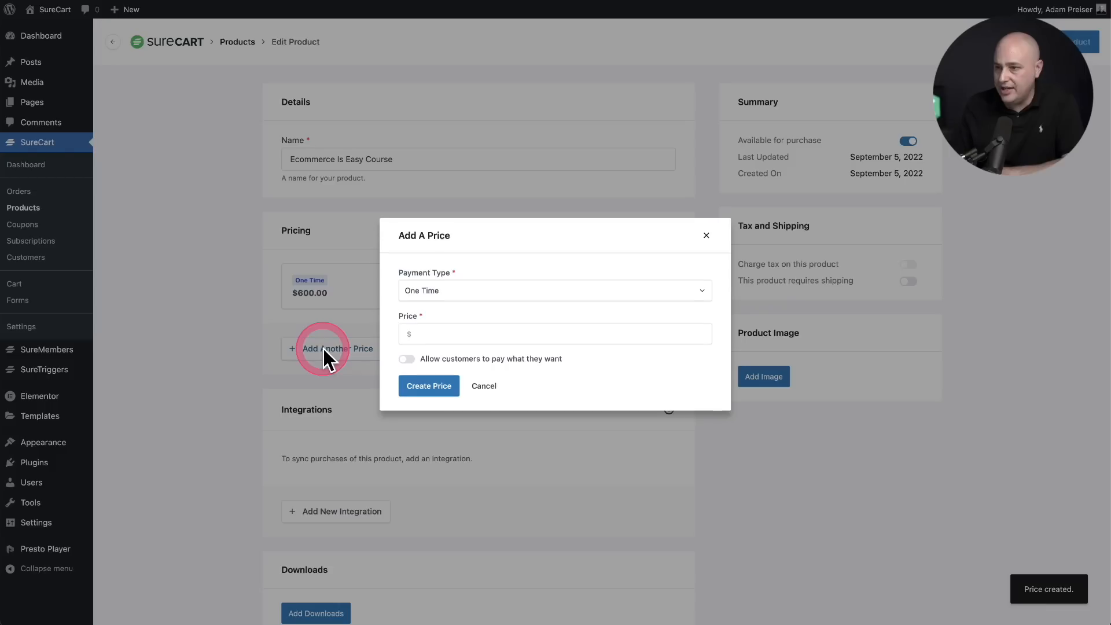
pyautogui.click(485, 292)
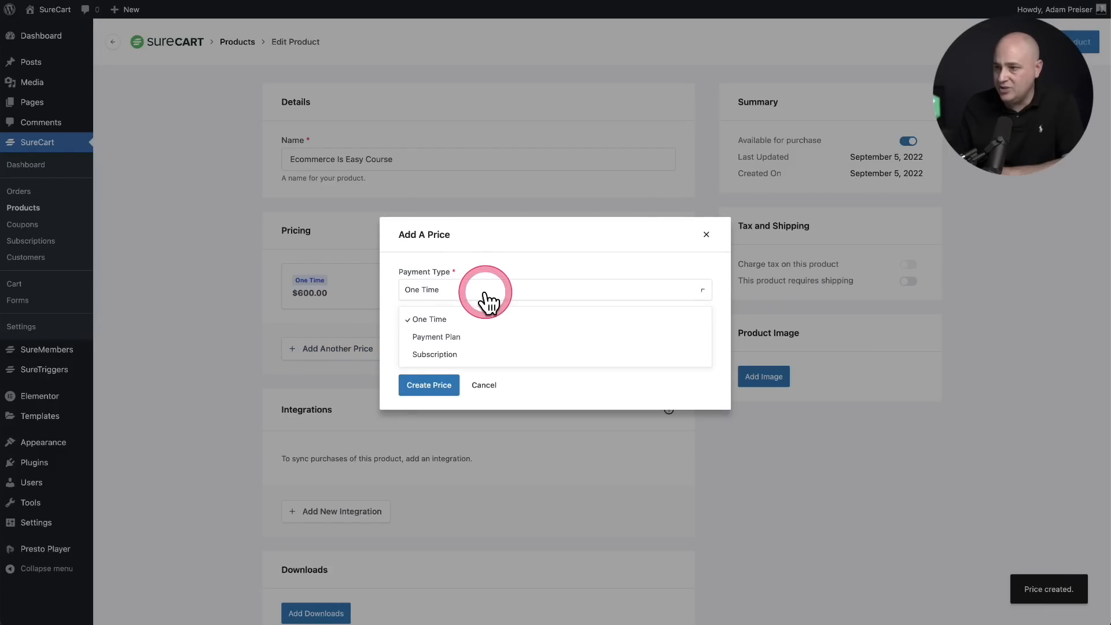
pyautogui.click(473, 354)
pyautogui.click(438, 303)
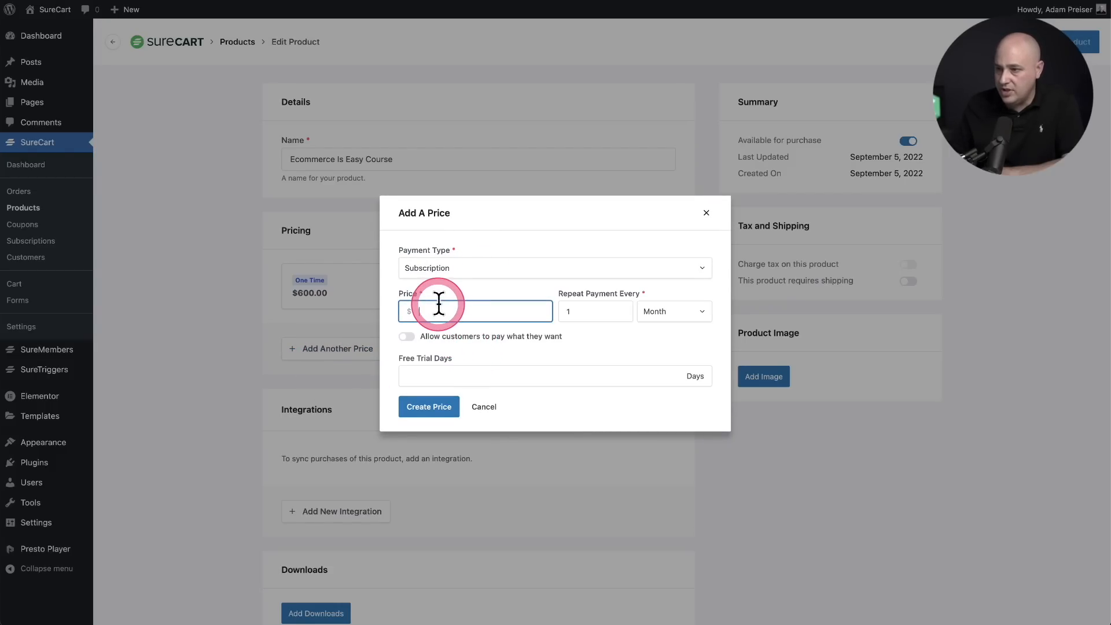
pyautogui.write('6')
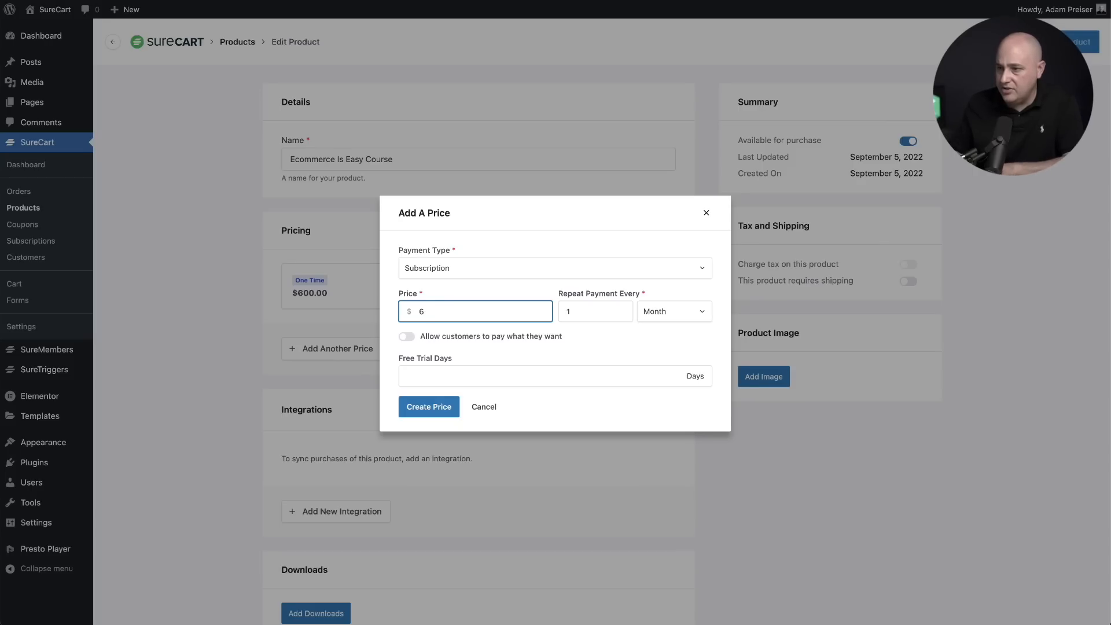
pyautogui.press('BackSpace')
pyautogui.write('50')
pyautogui.click(428, 407)
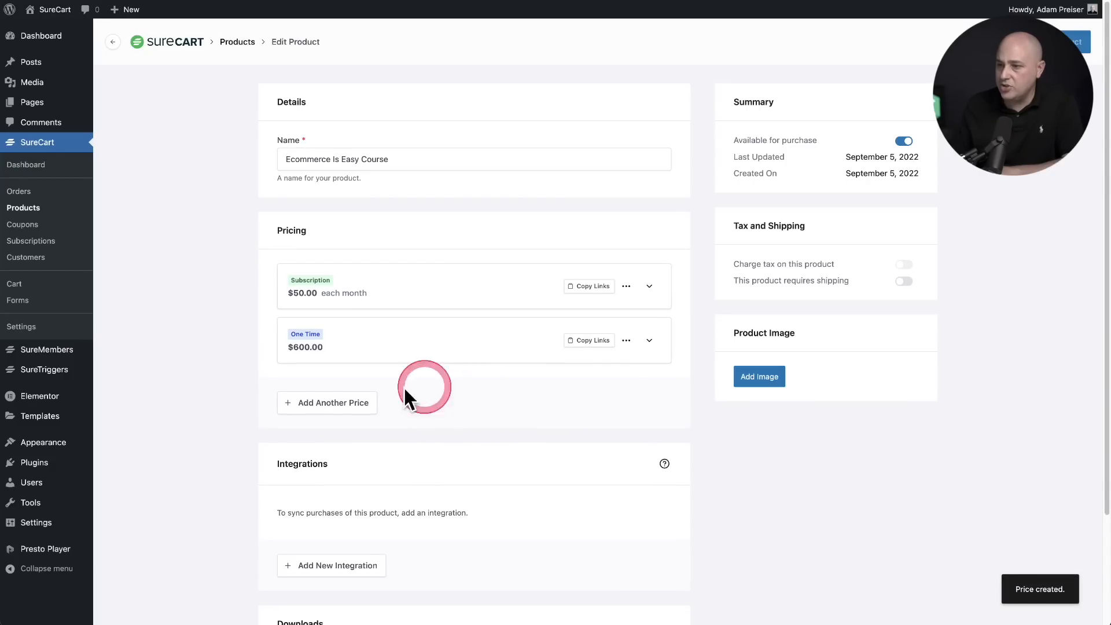
# Add a payment plan price of $210 every 1 month for 3 payments to the course product
pyautogui.click(346, 404)
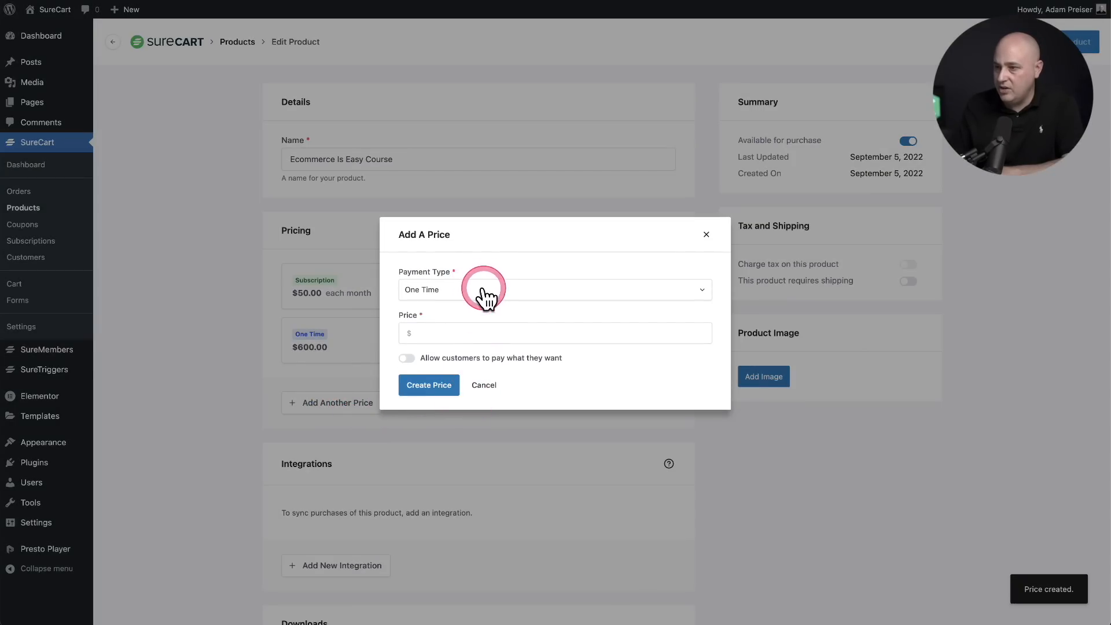
pyautogui.click(486, 298)
pyautogui.click(470, 336)
pyautogui.click(436, 311)
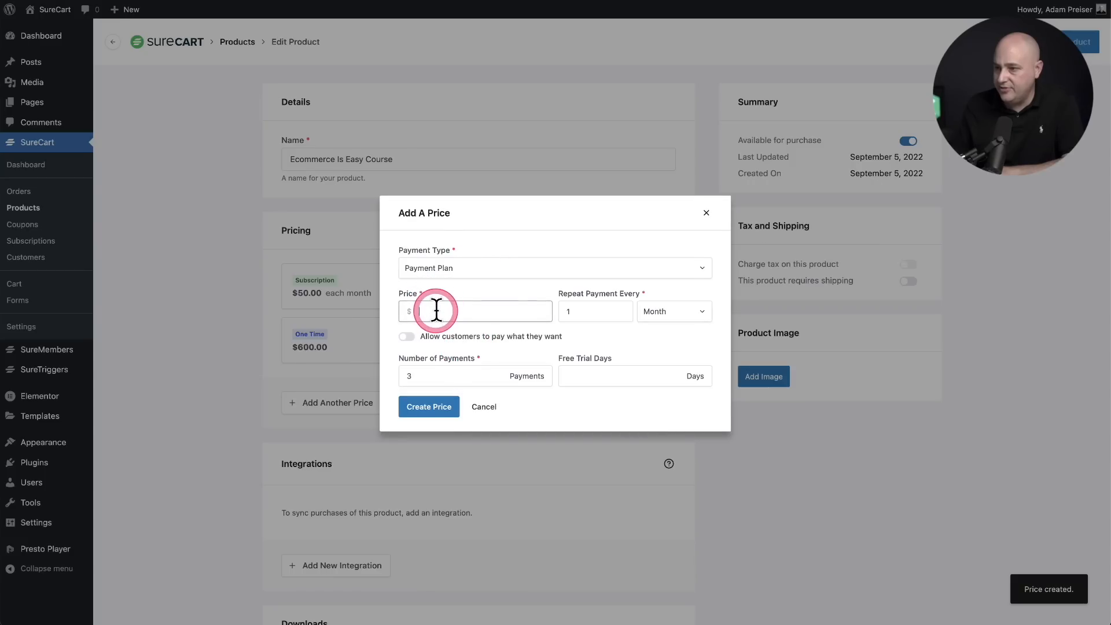
pyautogui.write('210')
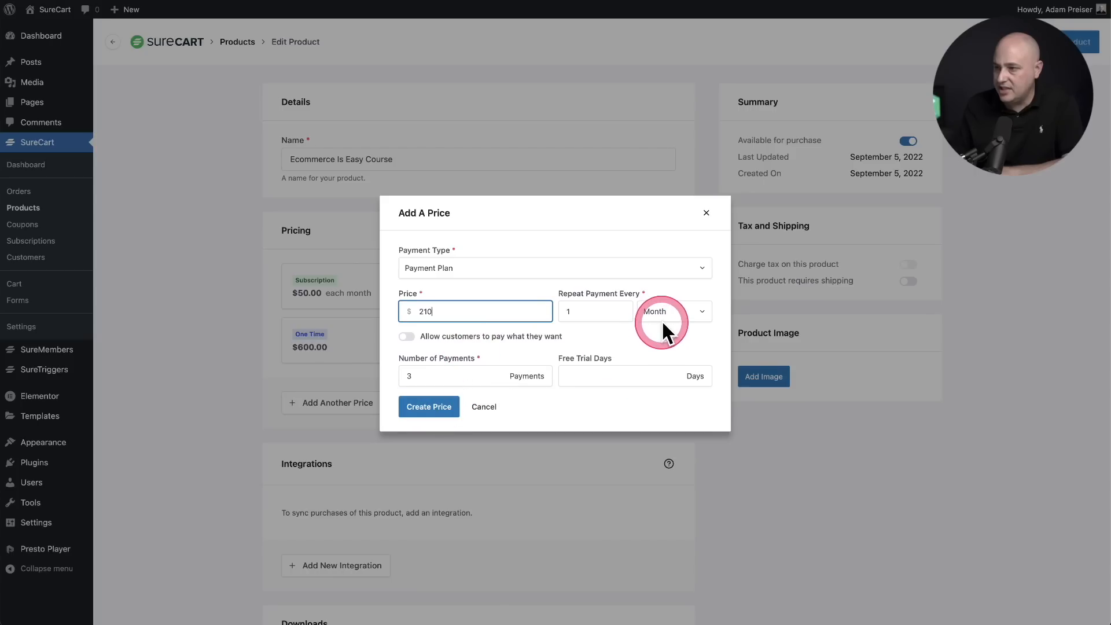
pyautogui.click(427, 412)
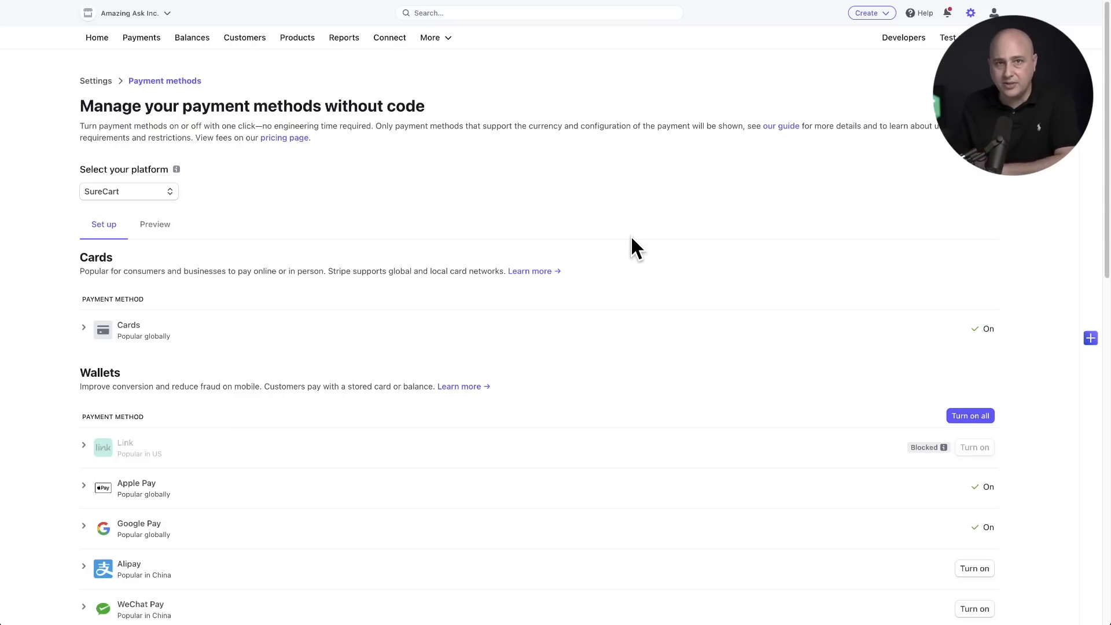
# Look through the Stripe payment methods for the SureCart platform, from cards and wallets to buy now, pay later and bank debits
pyautogui.scroll(-3, 632, 237)
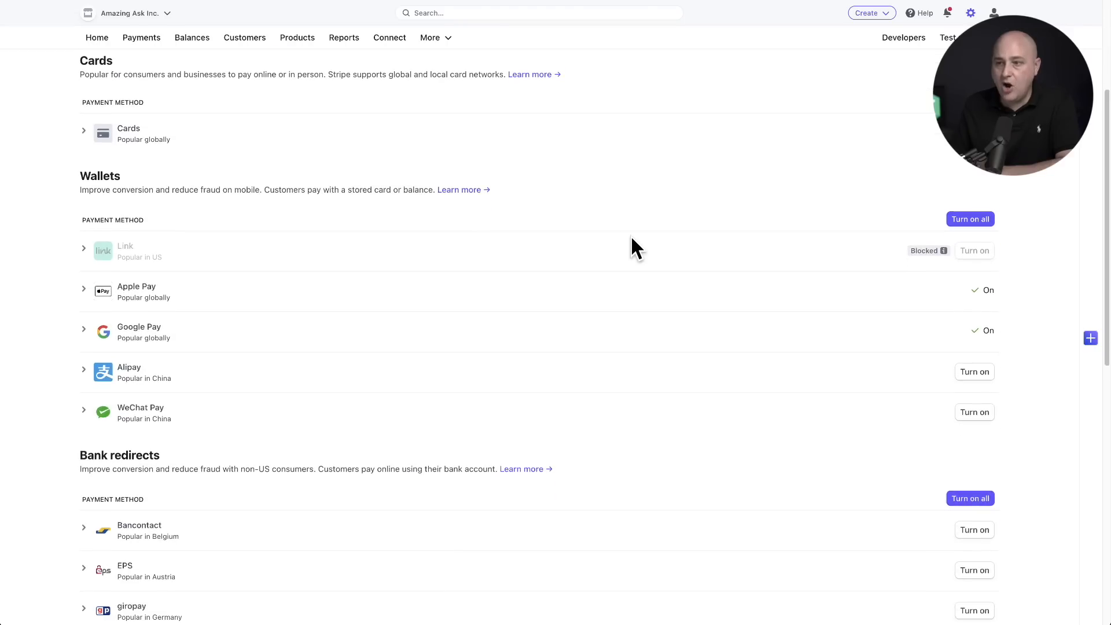
pyautogui.click(581, 276)
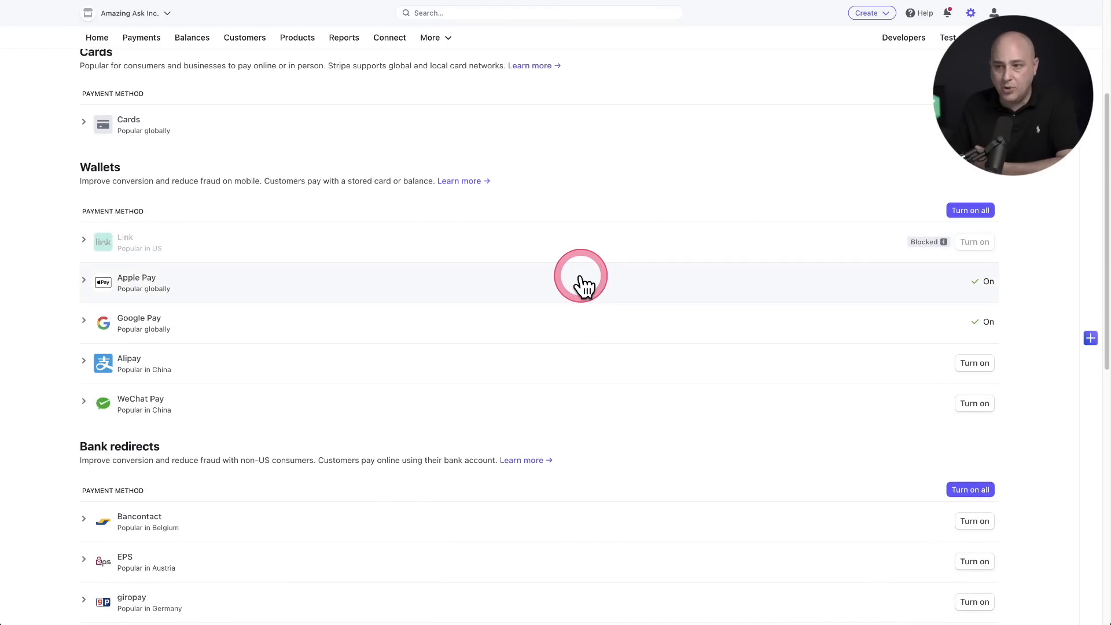
pyautogui.scroll(-2, 602, 359)
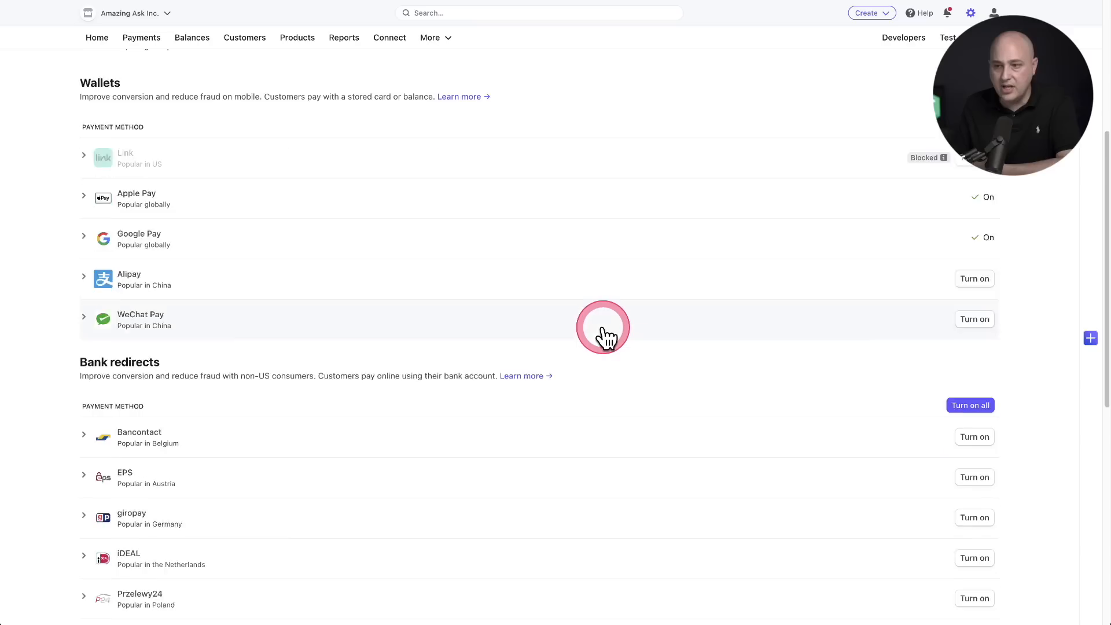
pyautogui.scroll(-3, 605, 336)
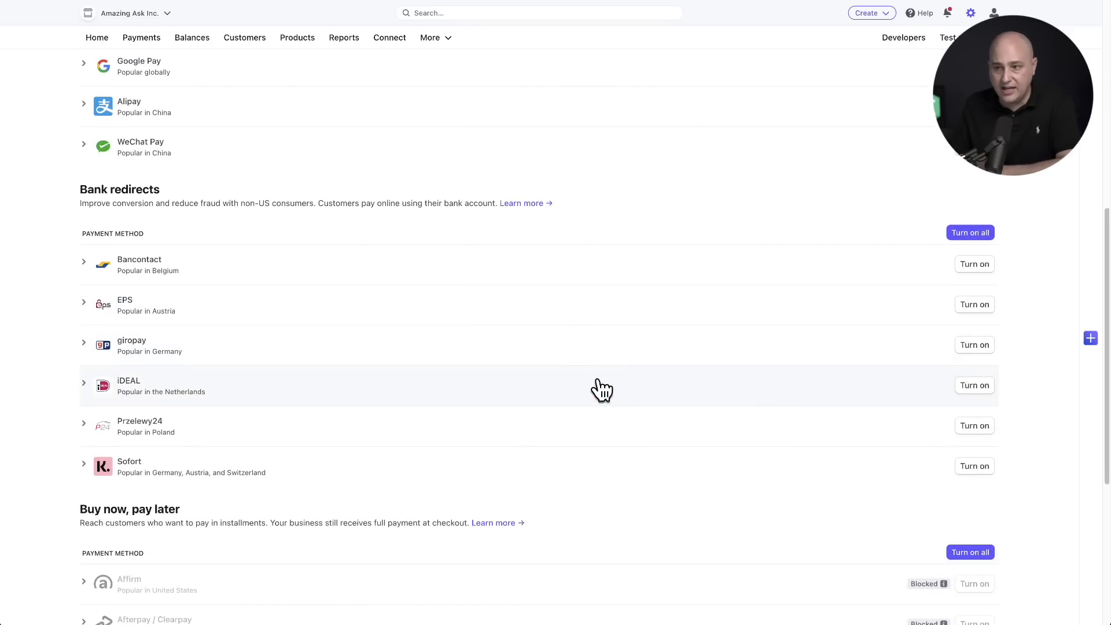
pyautogui.scroll(-4, 602, 385)
pyautogui.scroll(-1, 602, 379)
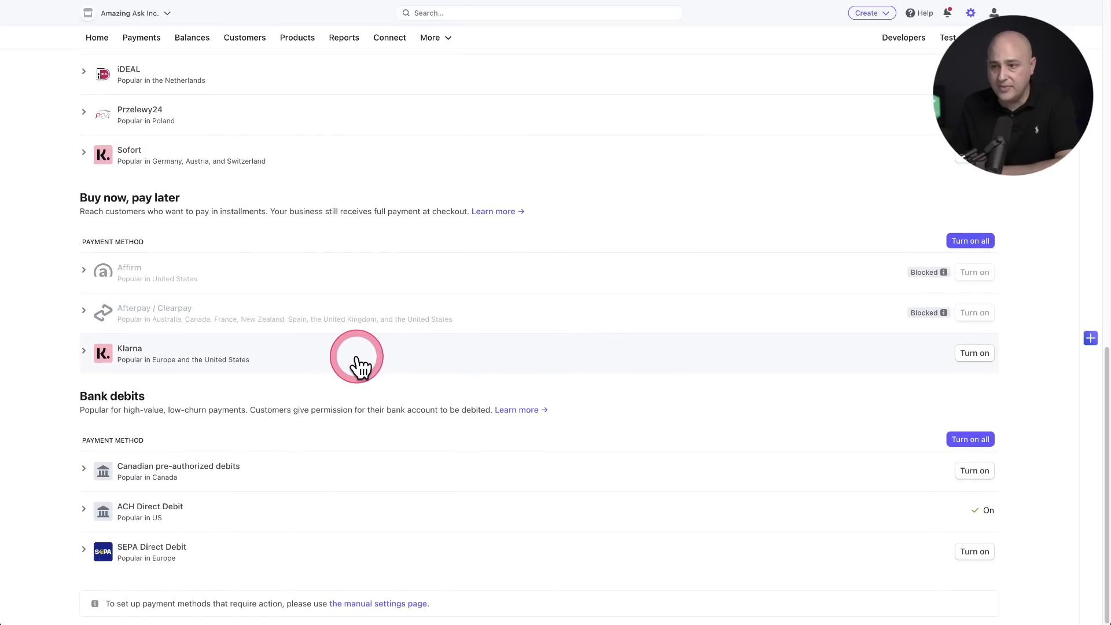
pyautogui.scroll(-1, 530, 338)
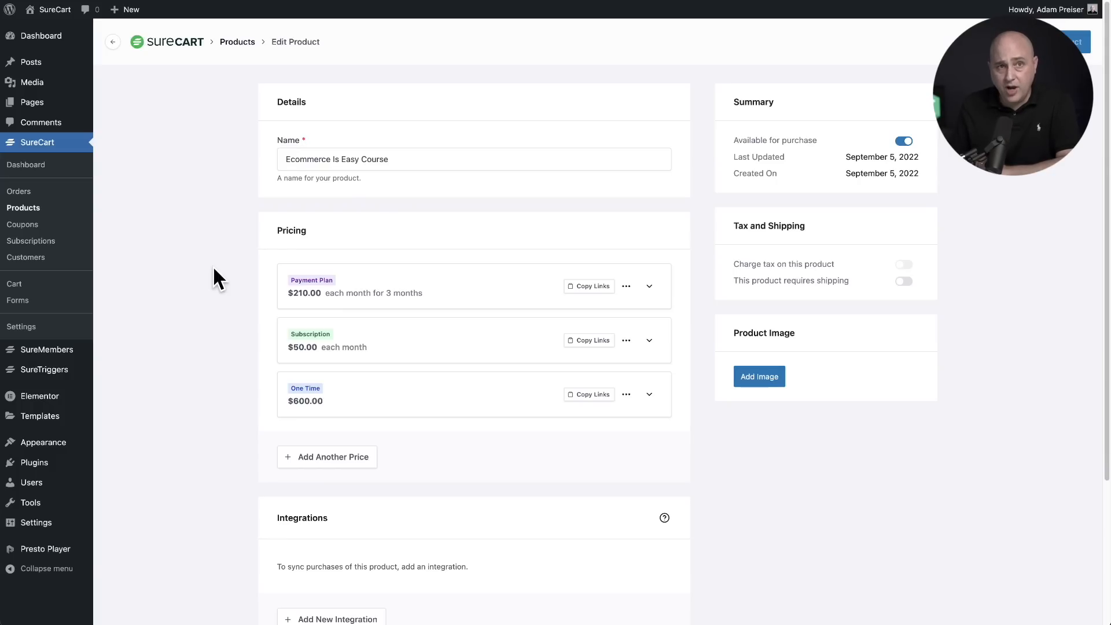
# Attach the existing private media file online-games-concept-illustration-with-computer.zip as a download on the Ecommerce Is Easy Course product
pyautogui.scroll(-3, 213, 265)
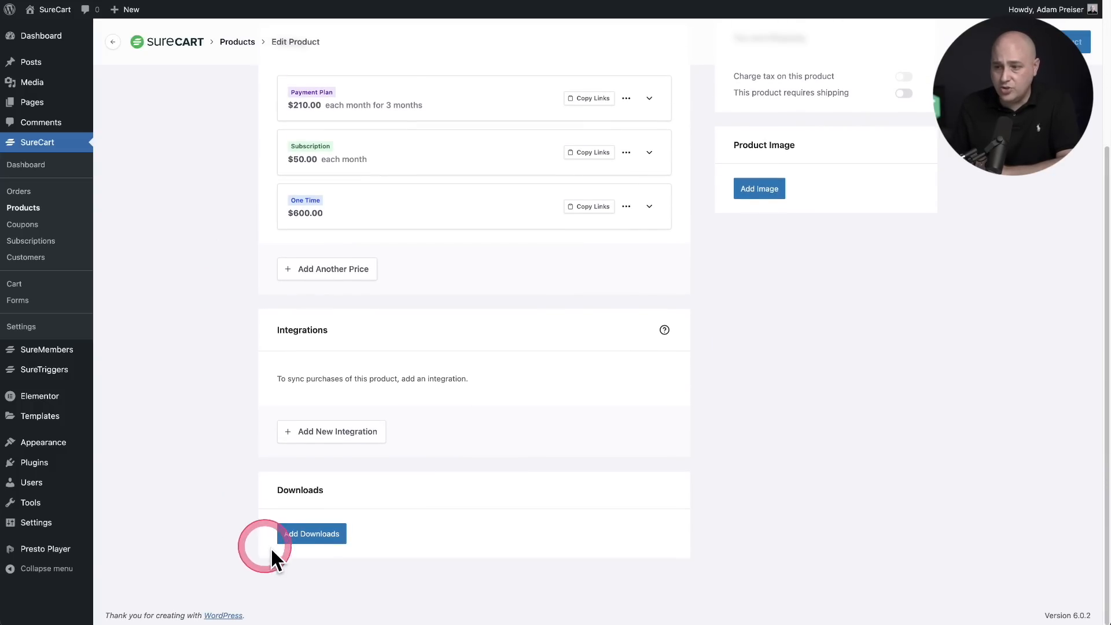
pyautogui.click(301, 537)
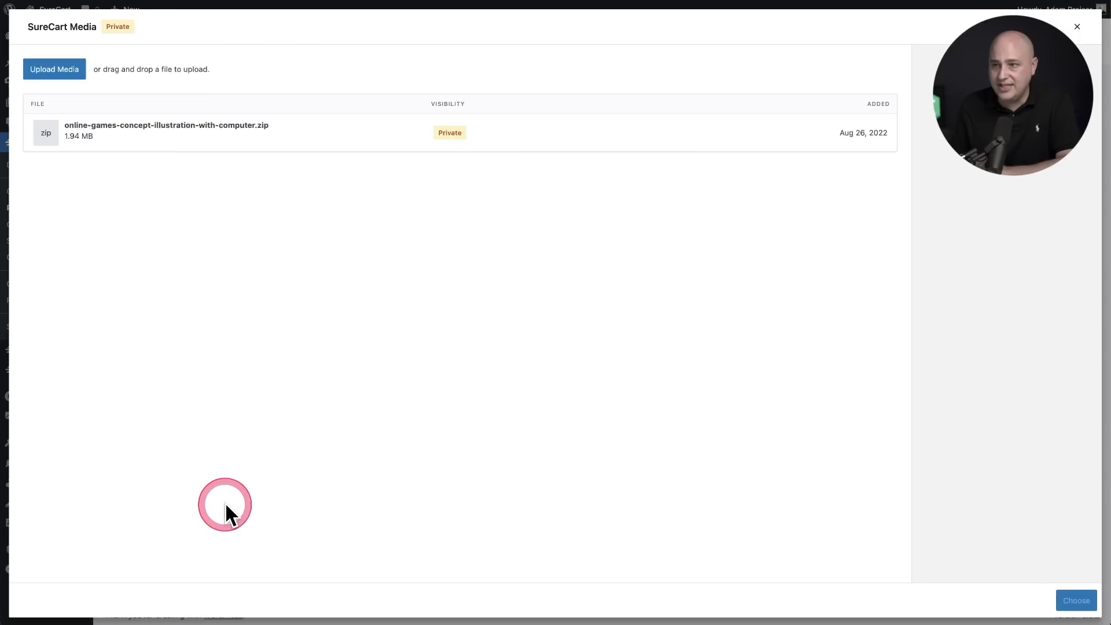
pyautogui.click(314, 142)
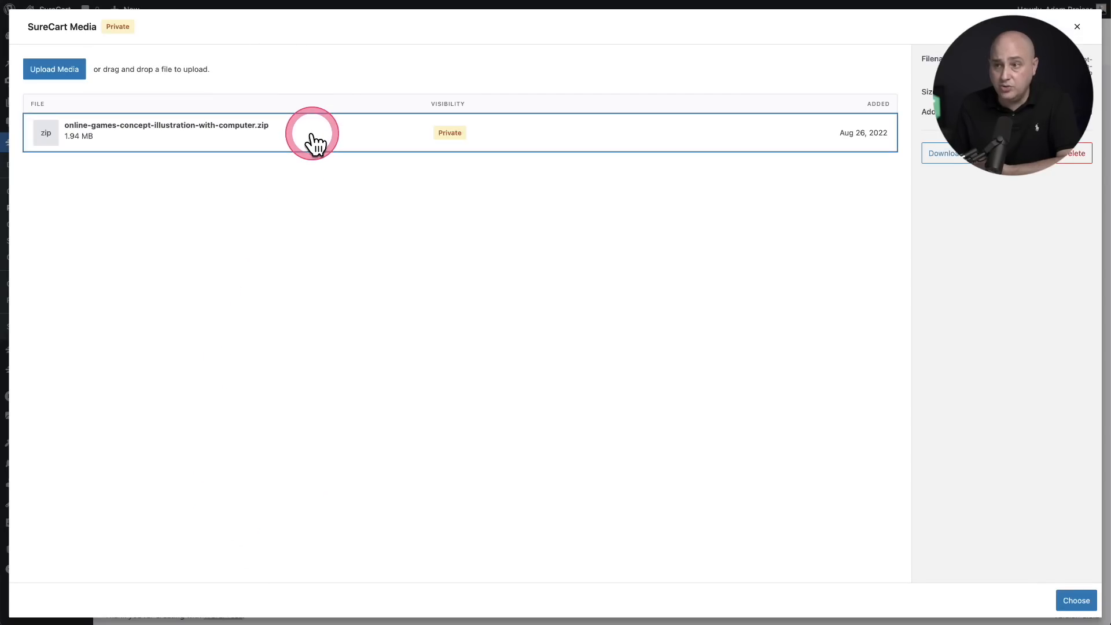
pyautogui.click(1066, 602)
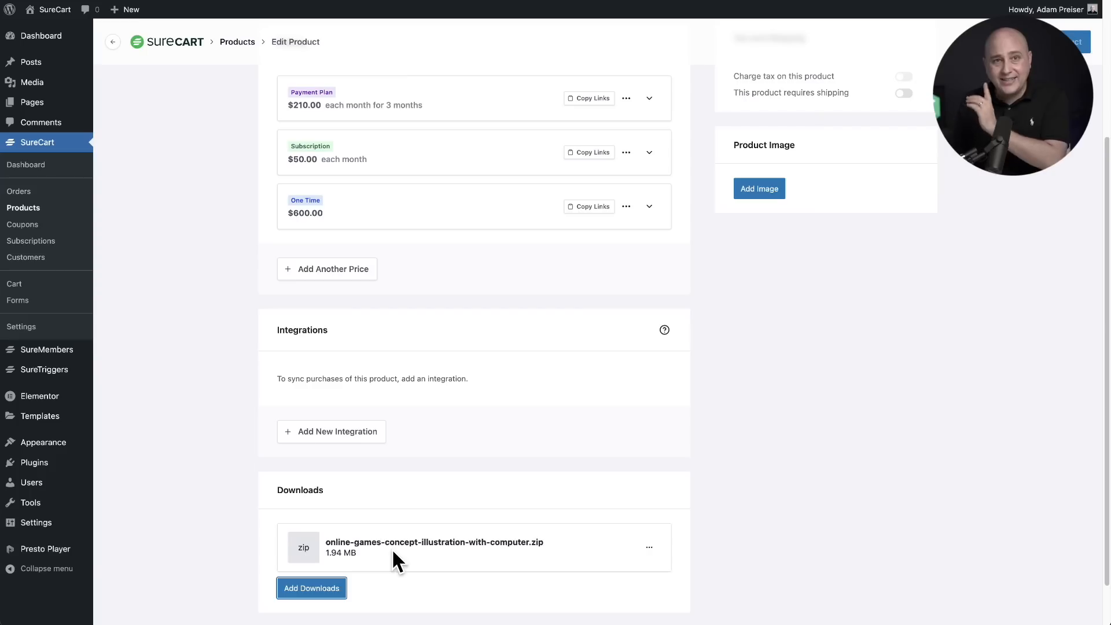
# Add a SureMembers integration to the course product that links purchases to the VIP Club access group
pyautogui.click(263, 333)
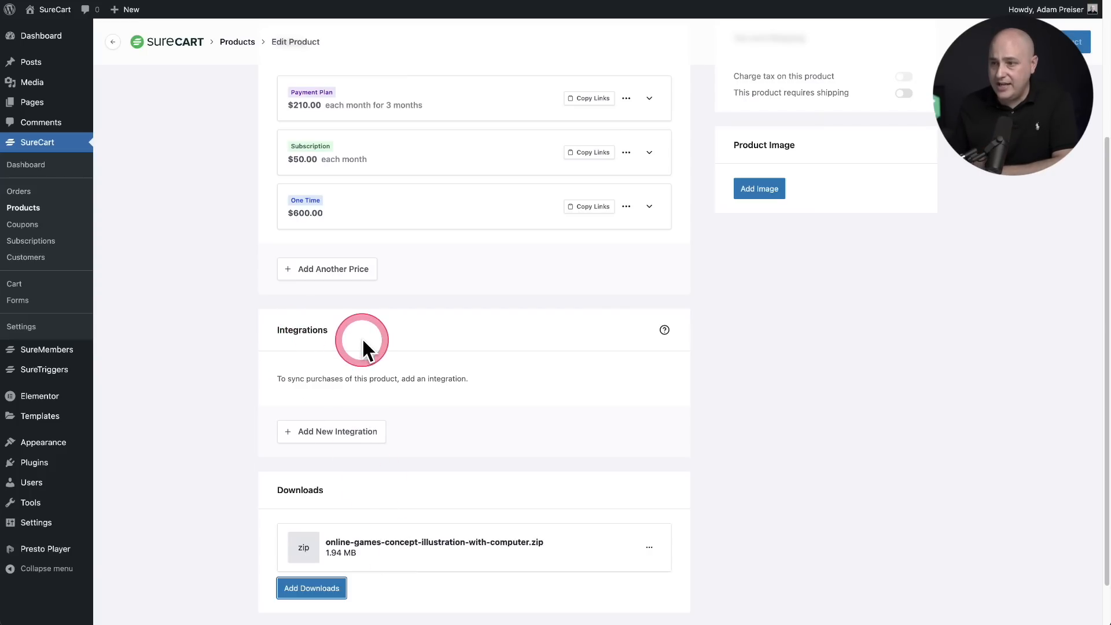
pyautogui.click(312, 433)
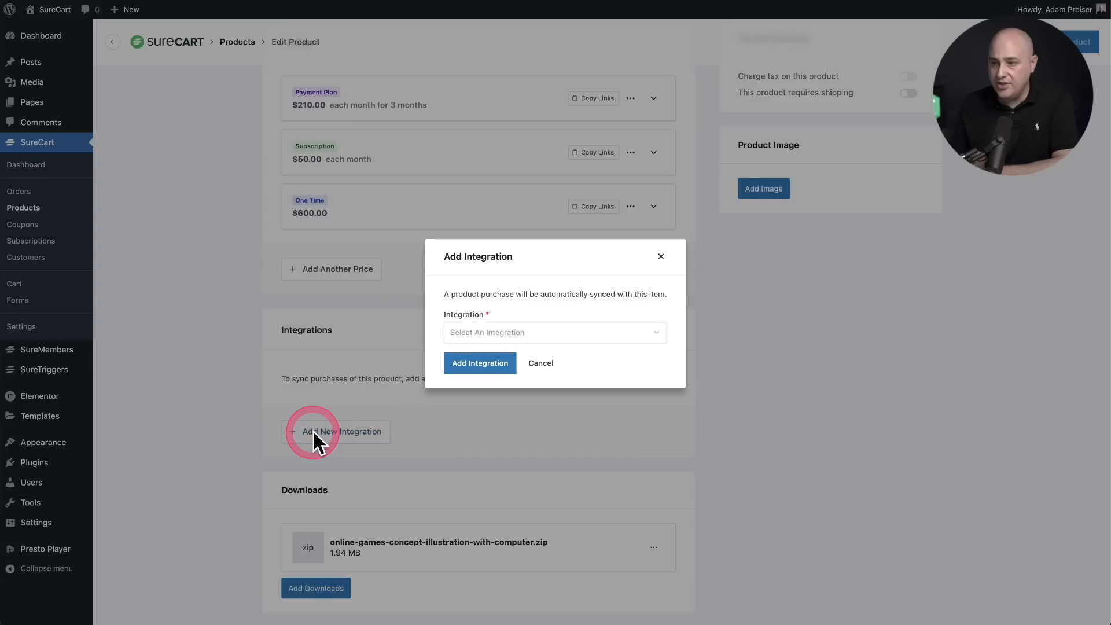
pyautogui.click(629, 333)
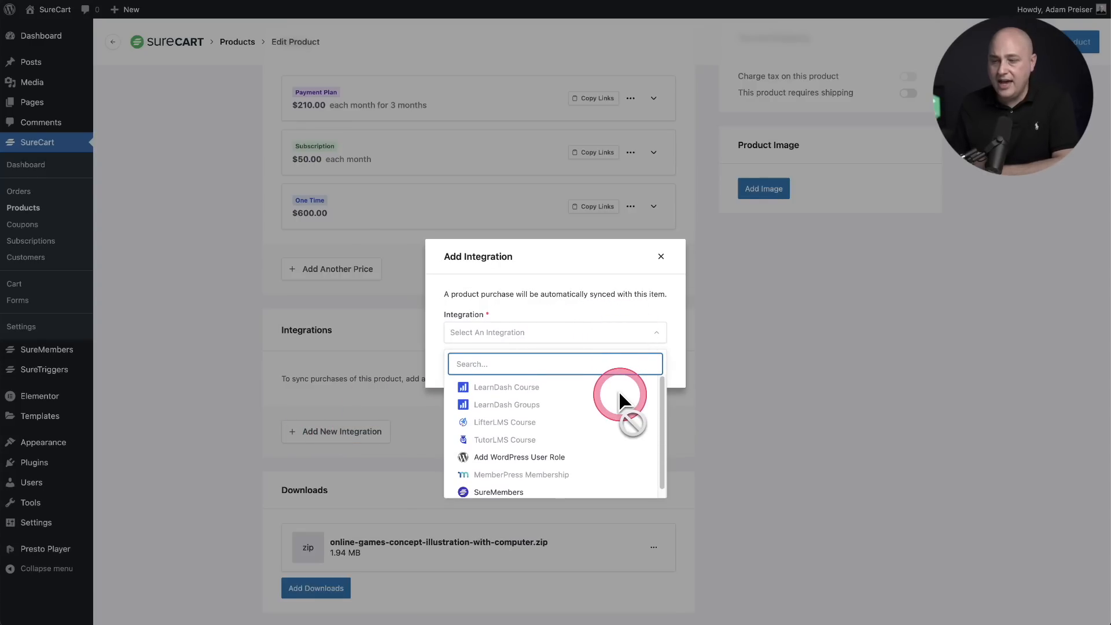
pyautogui.click(484, 490)
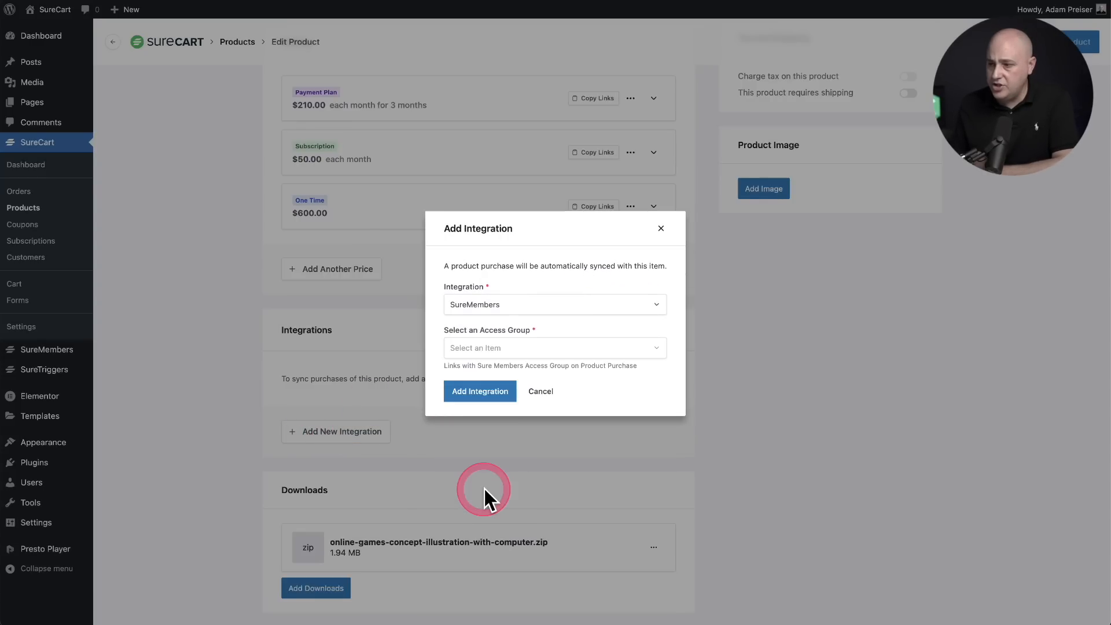
pyautogui.click(576, 347)
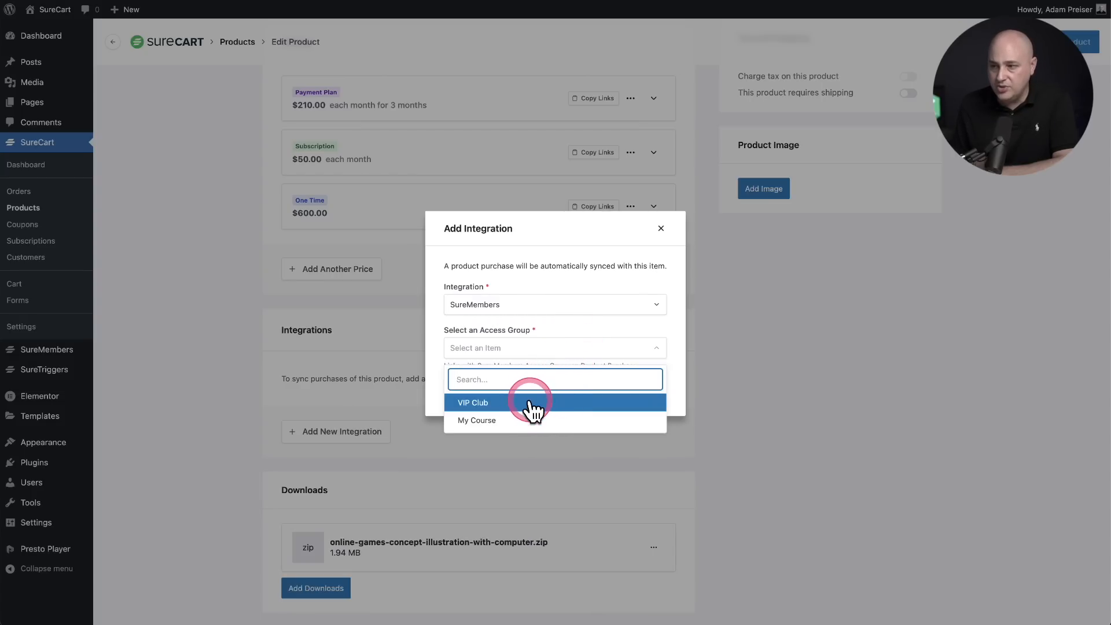
pyautogui.click(552, 409)
pyautogui.click(479, 395)
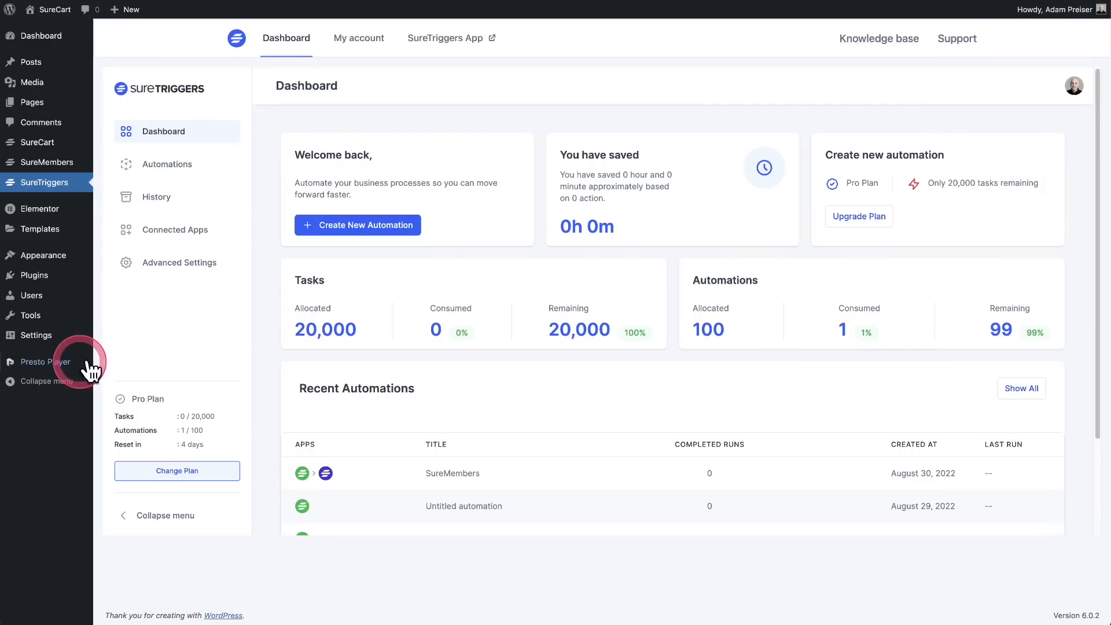
# In SureTriggers, open the SureMembers automation and set its purchase trigger's product to Ecommerce Is Easy Course
pyautogui.click(169, 166)
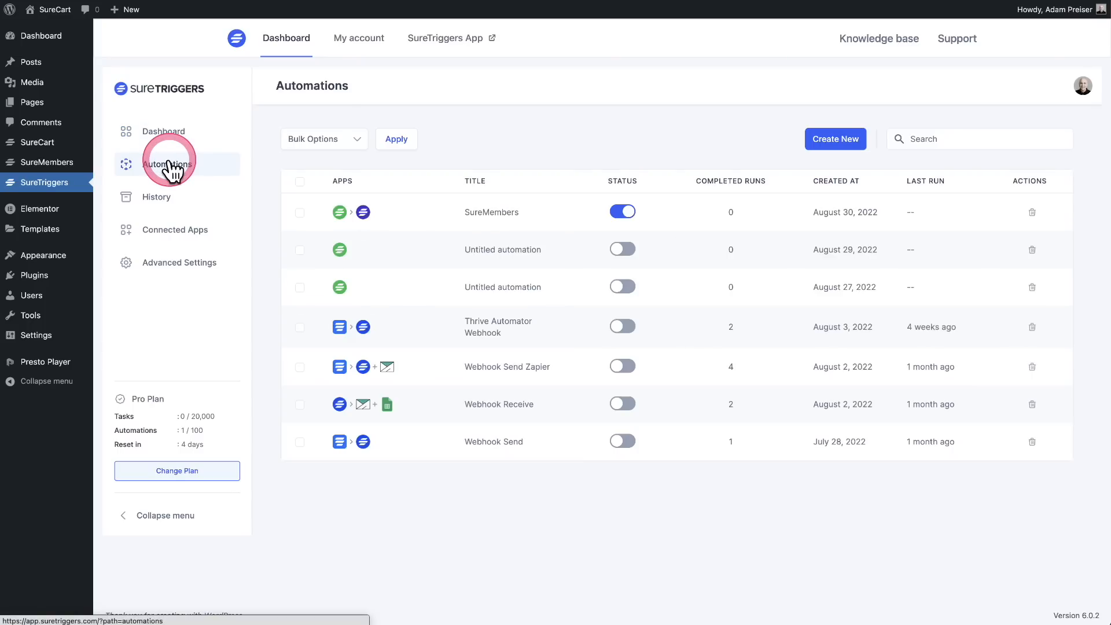
pyautogui.click(337, 213)
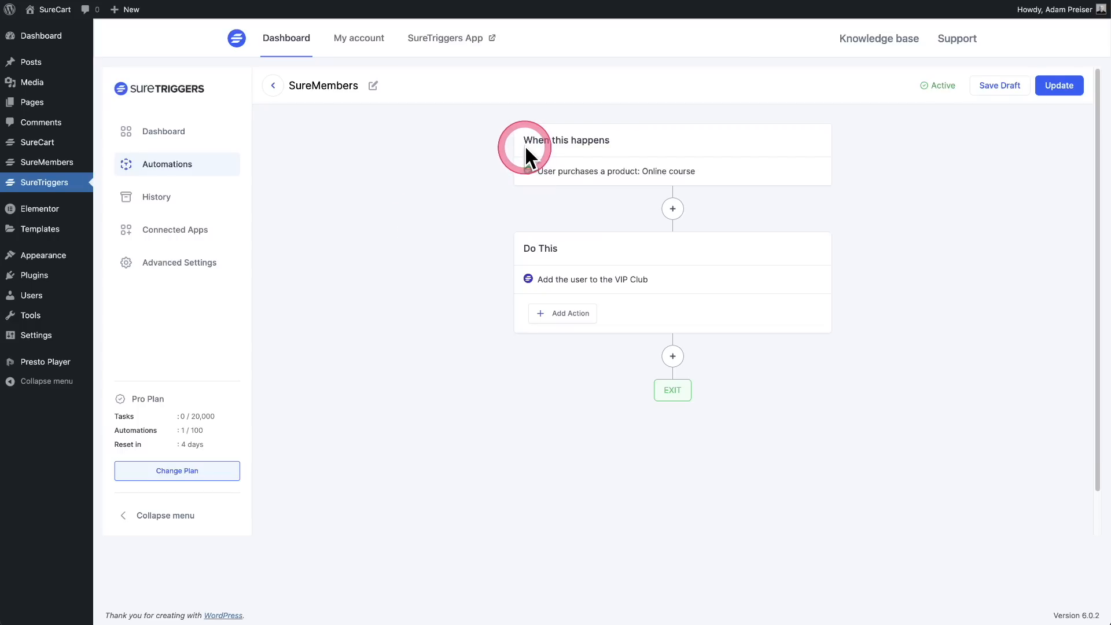
pyautogui.click(566, 183)
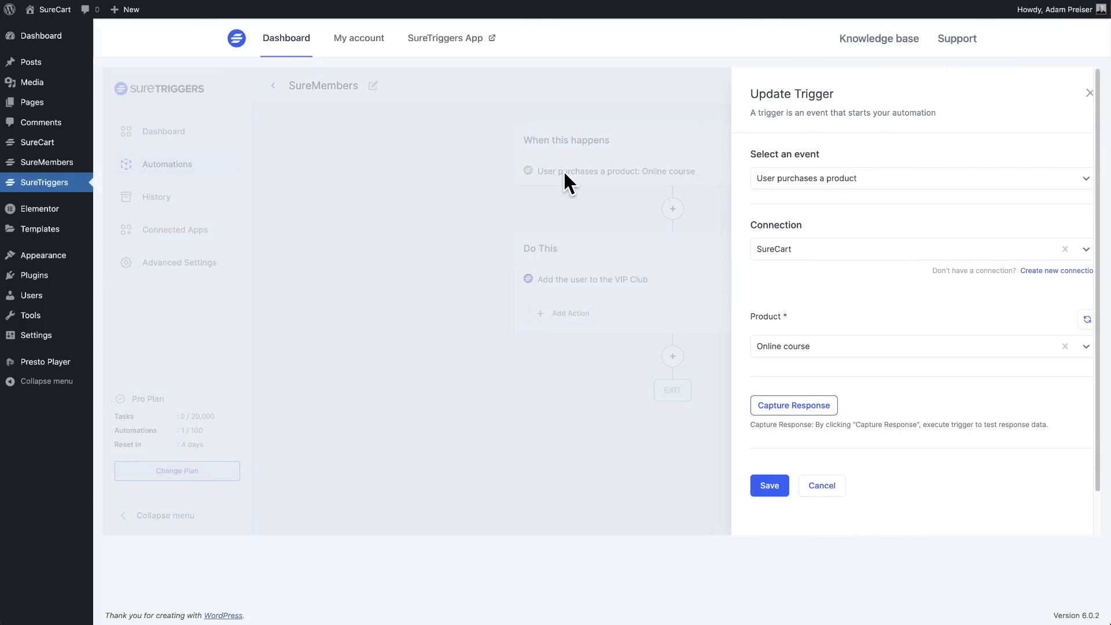
pyautogui.click(989, 349)
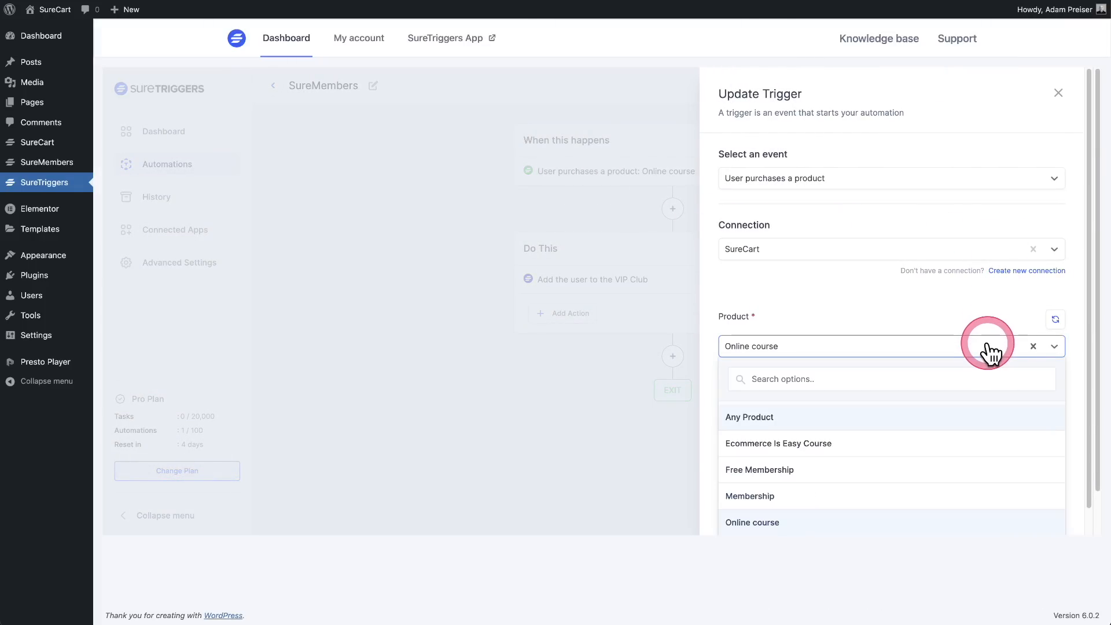
pyautogui.click(850, 444)
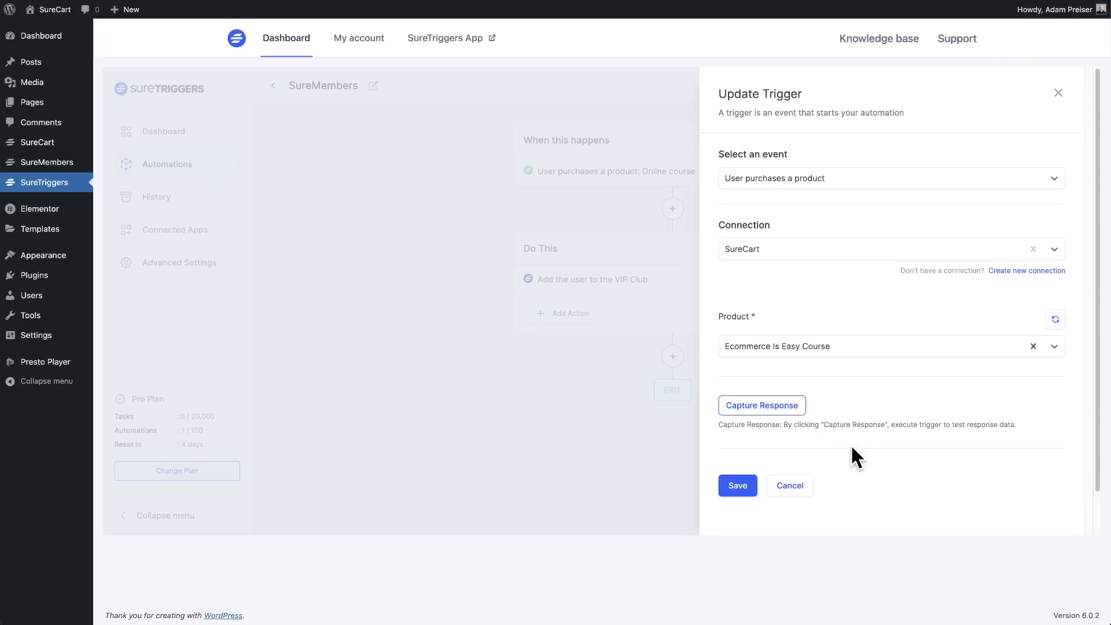
pyautogui.click(738, 485)
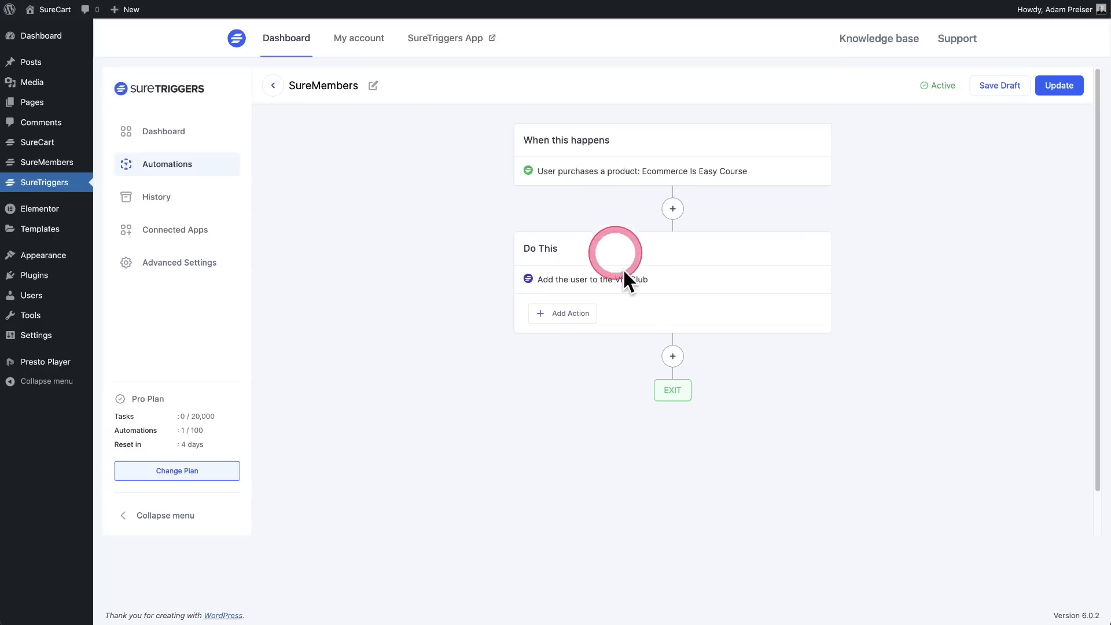
# Review the settings of the VIP Club access group action and browse the apps available for an additional action
pyautogui.click(638, 280)
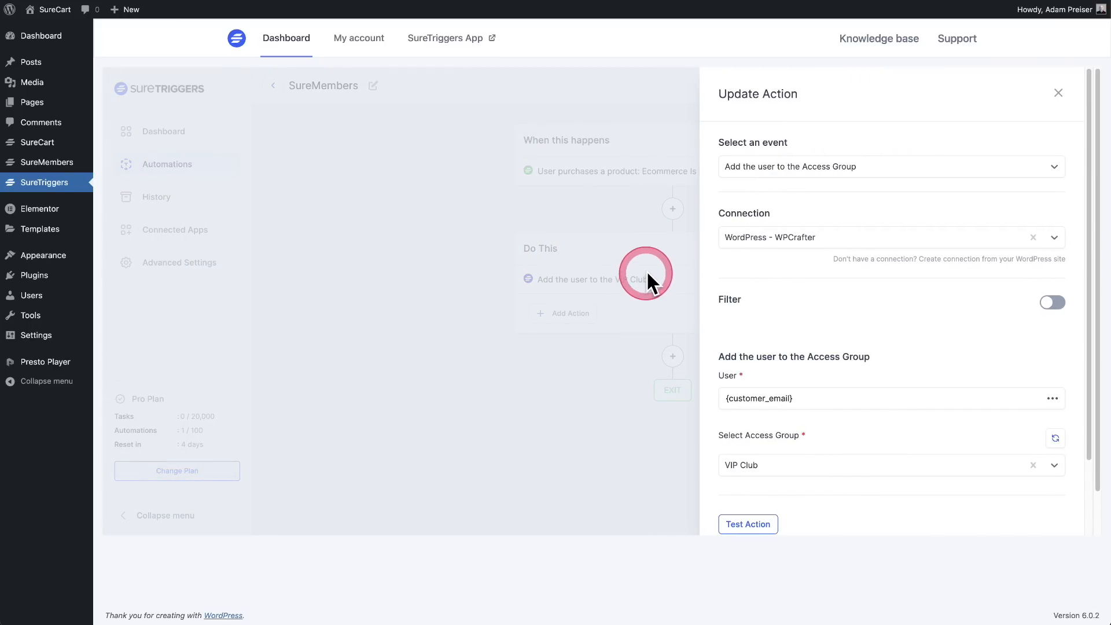
pyautogui.click(1058, 93)
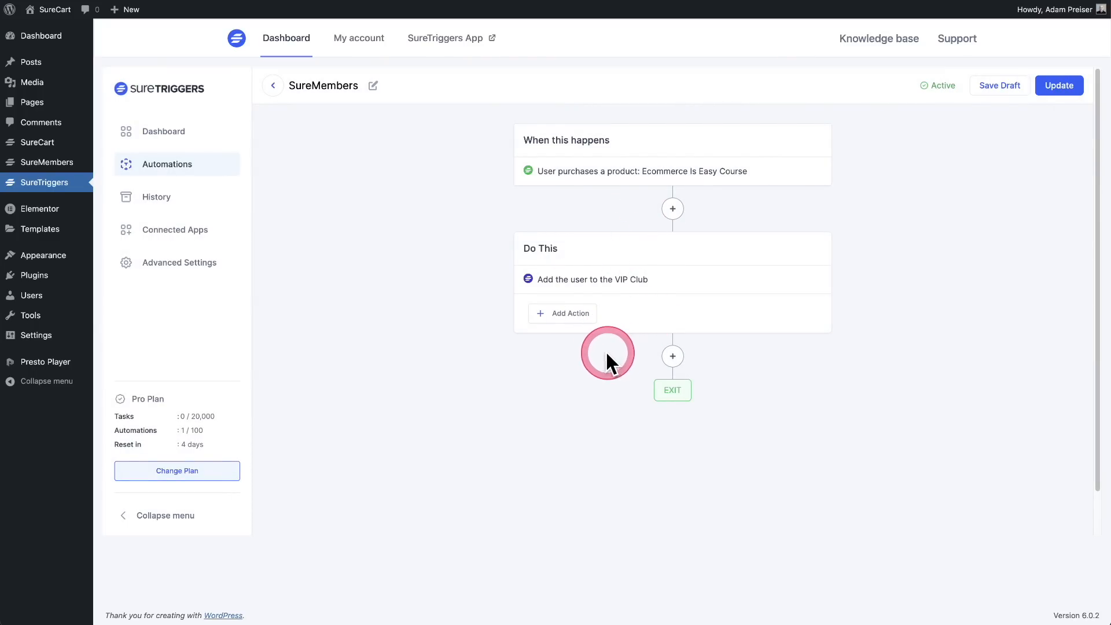
pyautogui.click(559, 317)
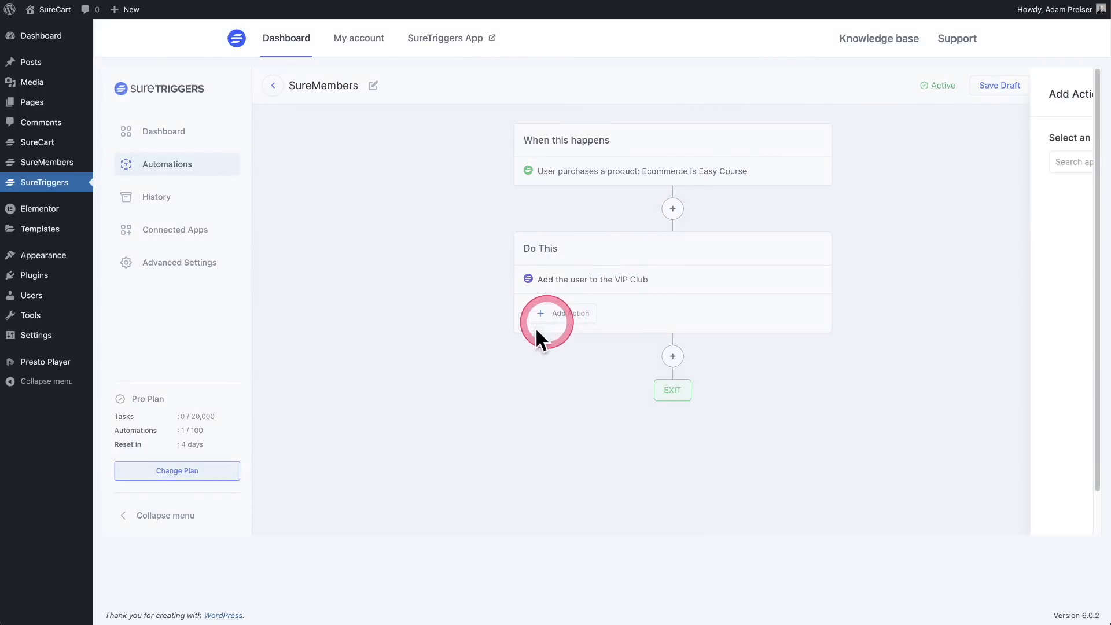
pyautogui.click(906, 165)
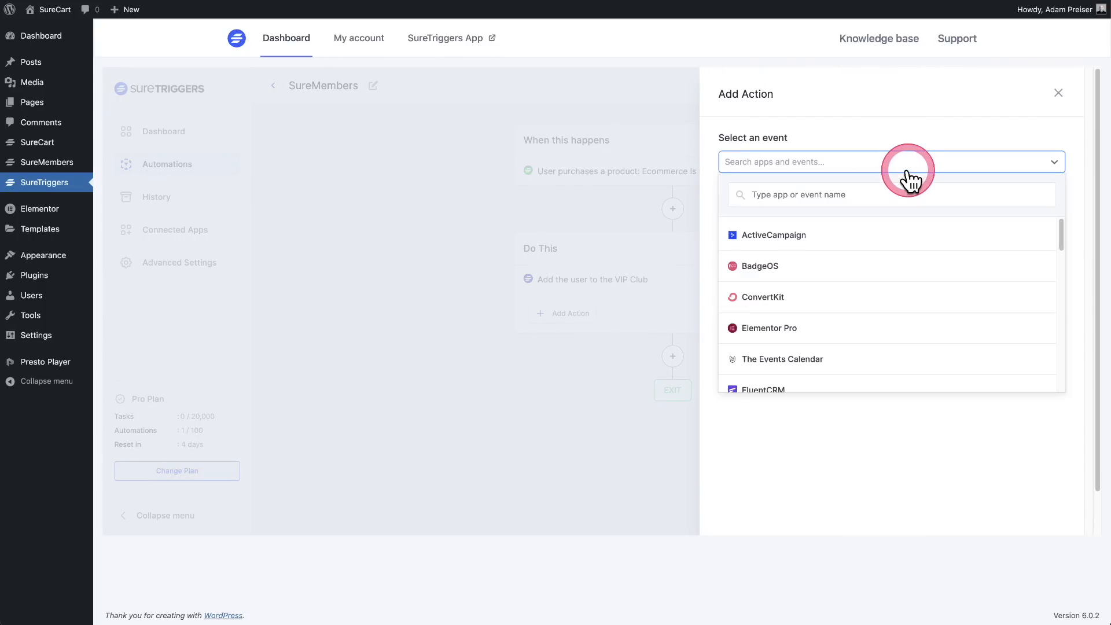
pyautogui.scroll(-4, 911, 269)
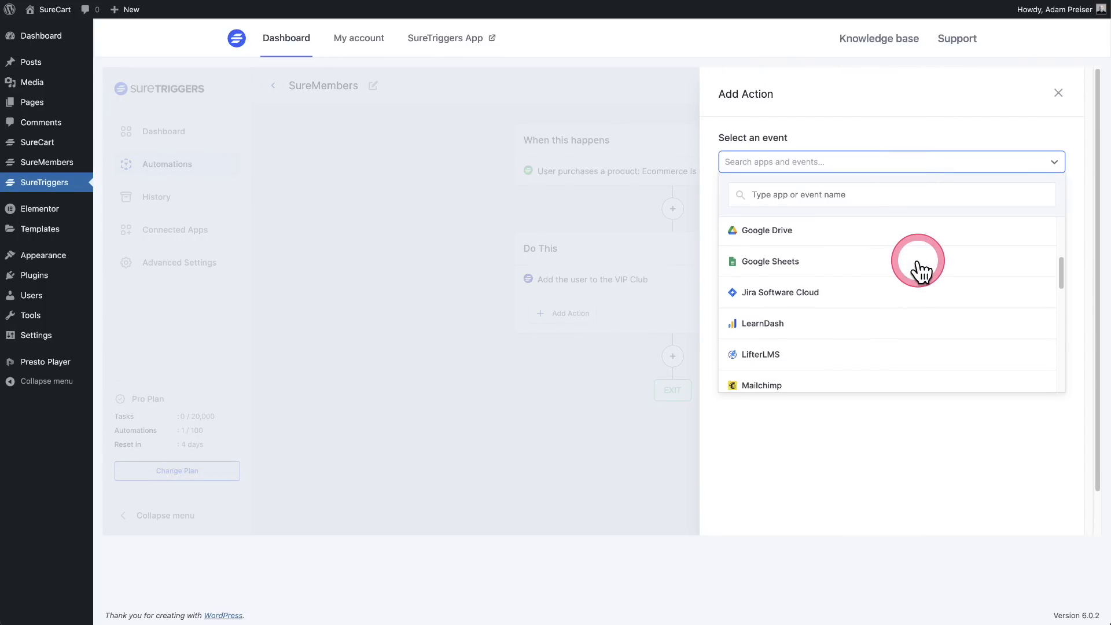
pyautogui.scroll(-5, 920, 270)
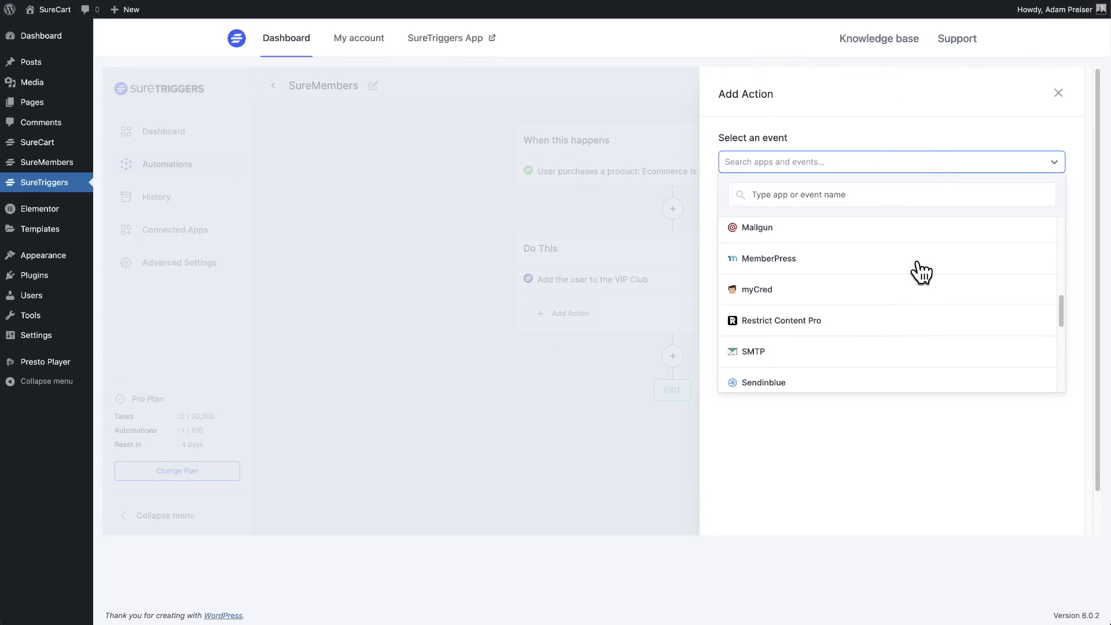
pyautogui.scroll(-5, 919, 269)
pyautogui.press('Escape')
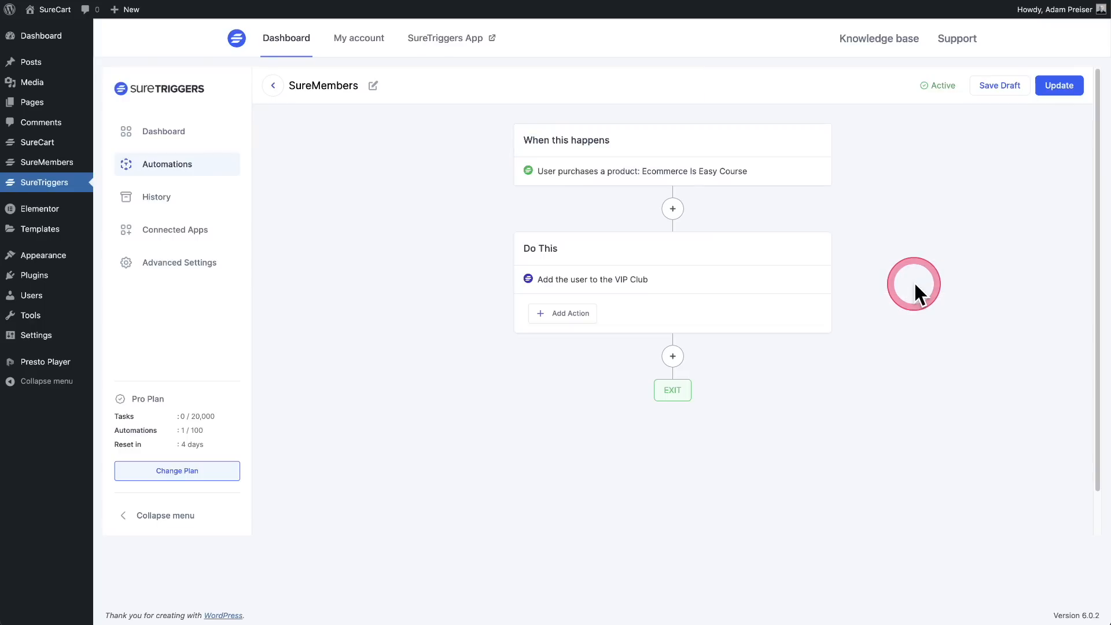
# Check the wait options for a new step after the VIP Club action, and start a condition based on Order total amount
pyautogui.click(672, 355)
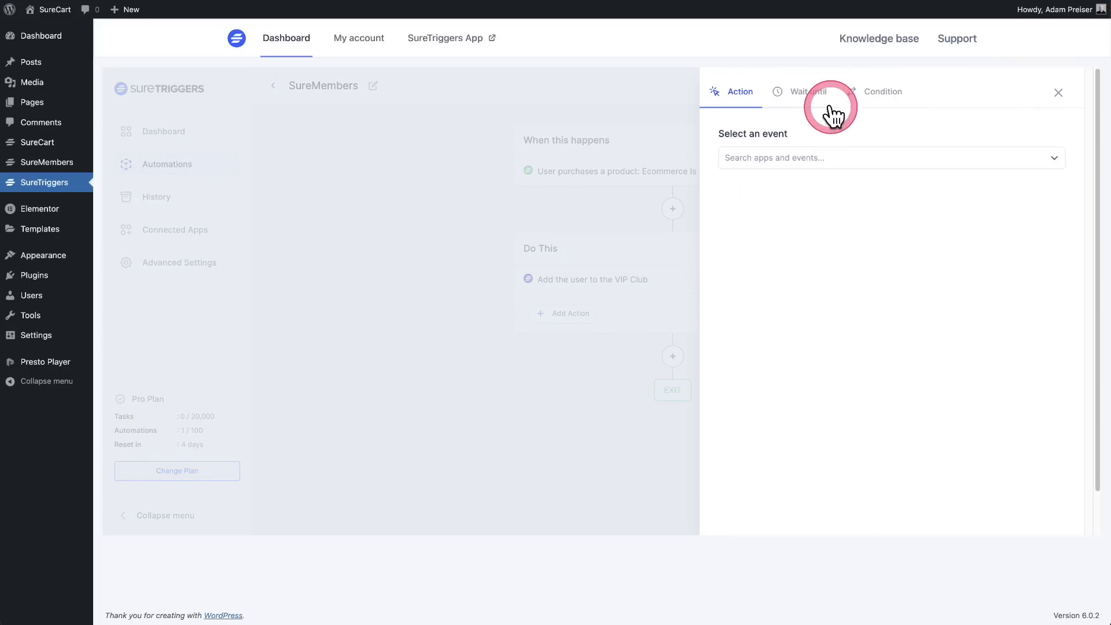
pyautogui.click(810, 98)
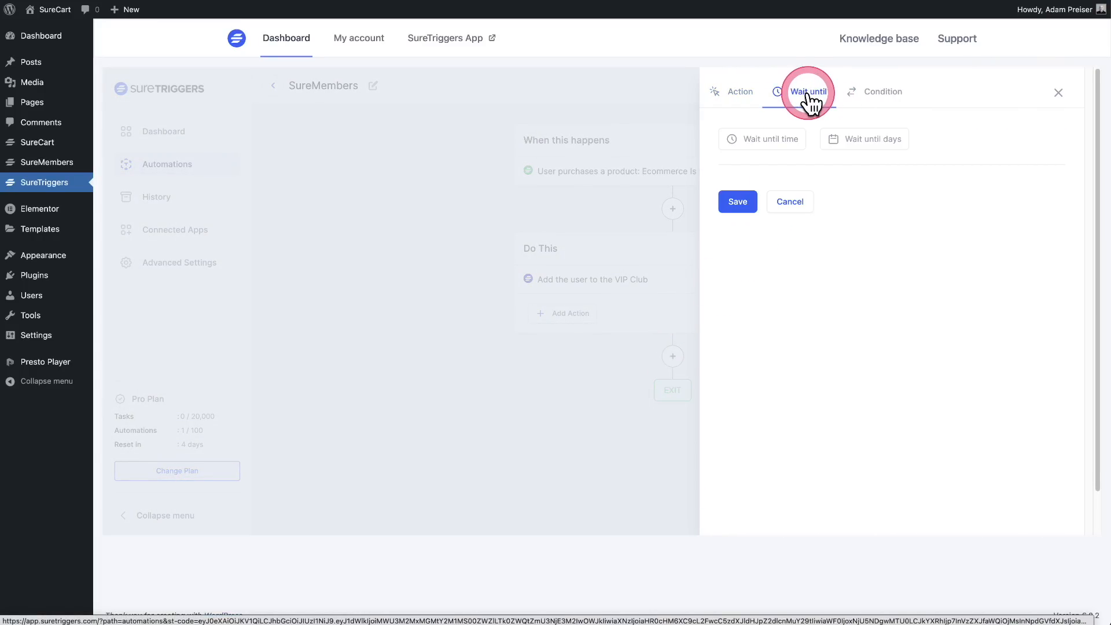
pyautogui.click(874, 102)
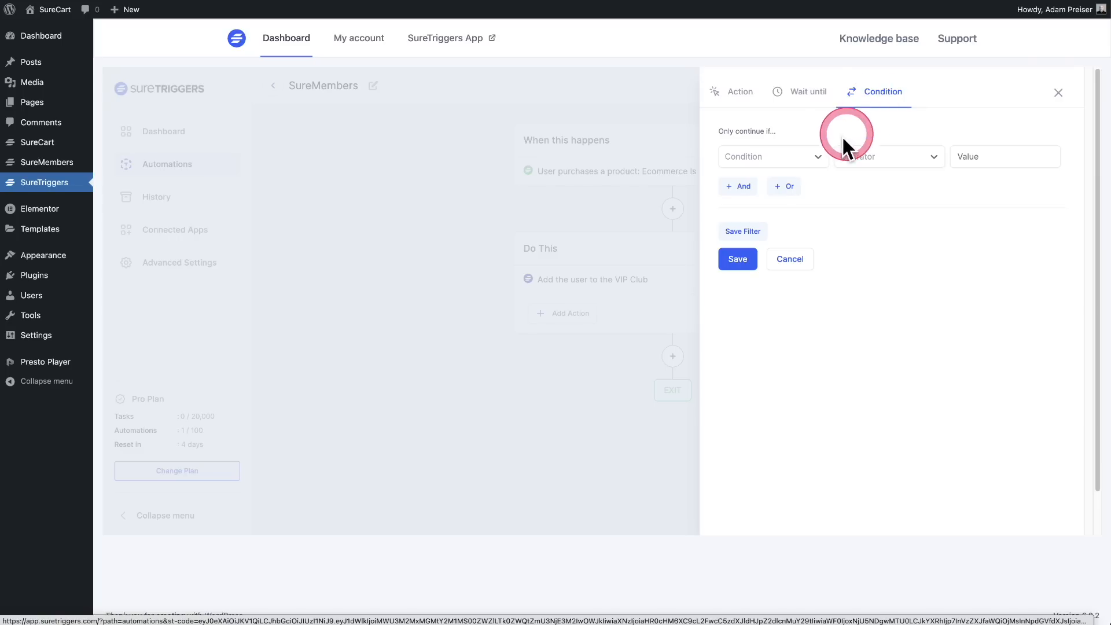
pyautogui.click(816, 161)
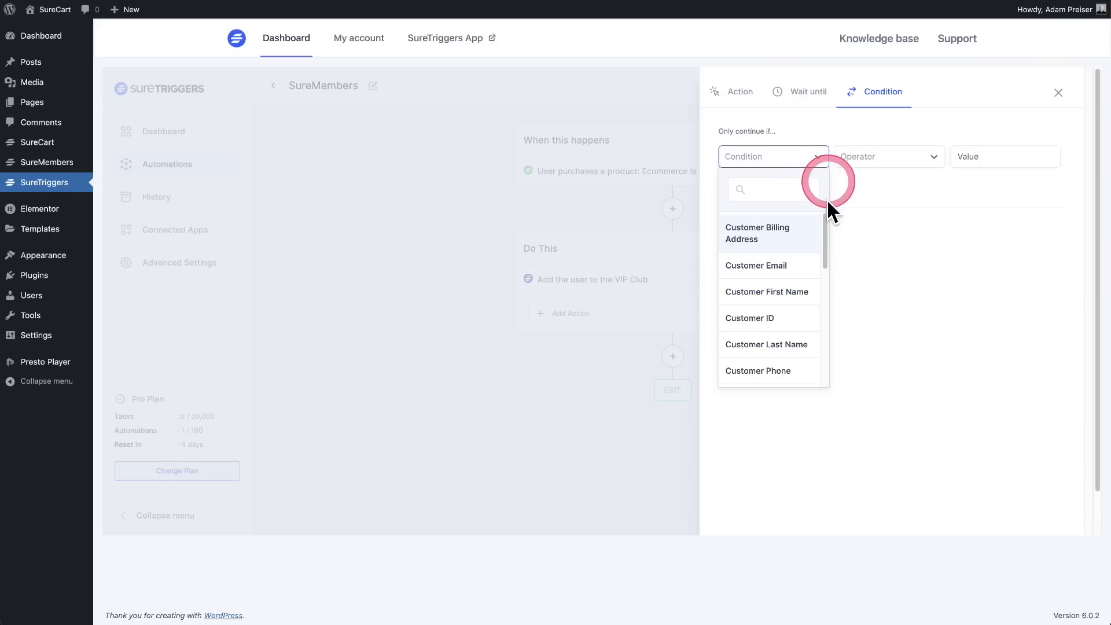
pyautogui.scroll(-3, 796, 266)
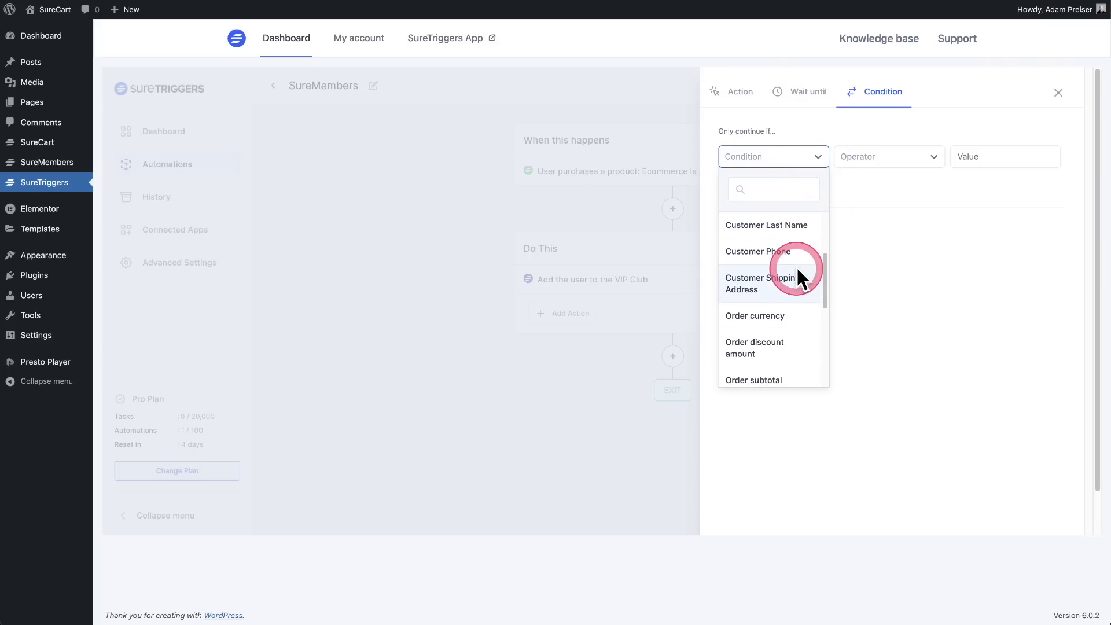
pyautogui.scroll(-3, 796, 266)
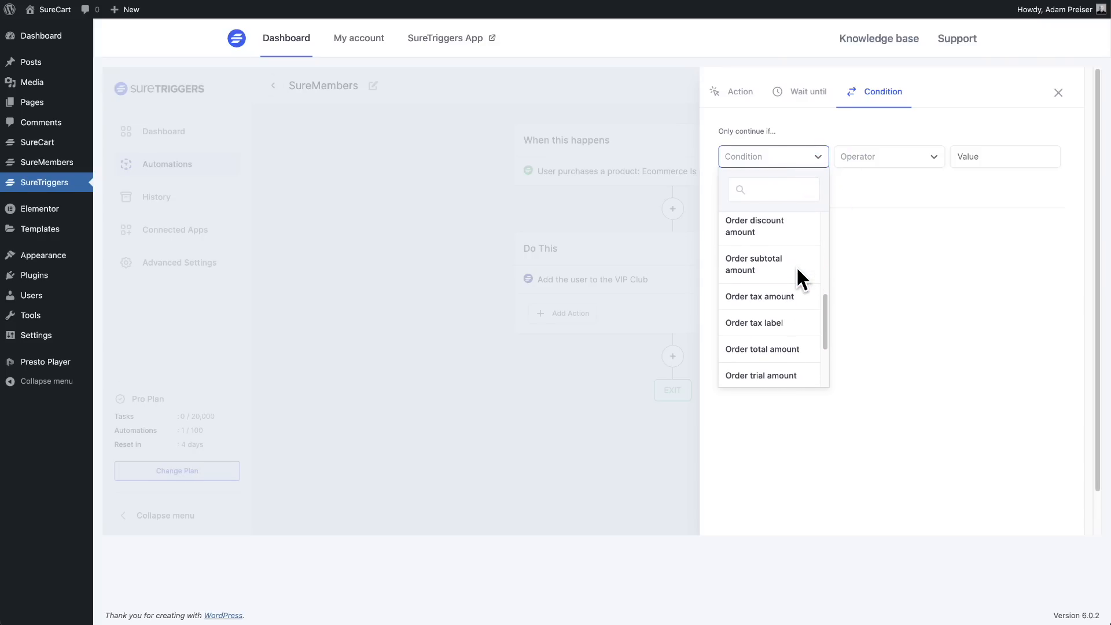
pyautogui.scroll(-2, 795, 266)
pyautogui.click(757, 301)
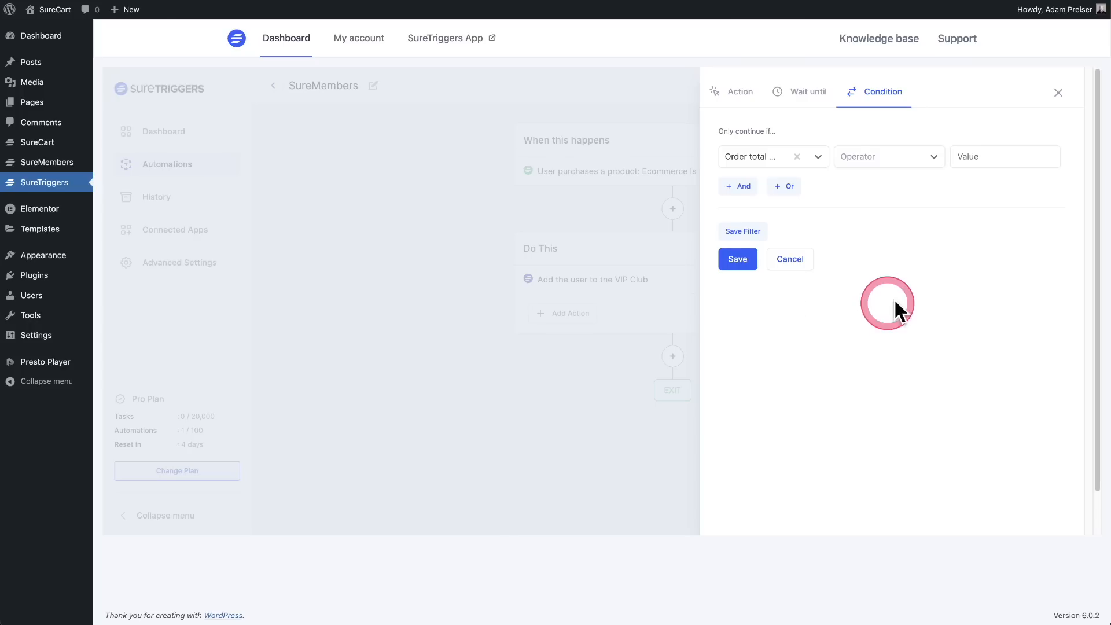
# Set the condition to "Is greater than" 99 and save it into the automation
pyautogui.click(887, 157)
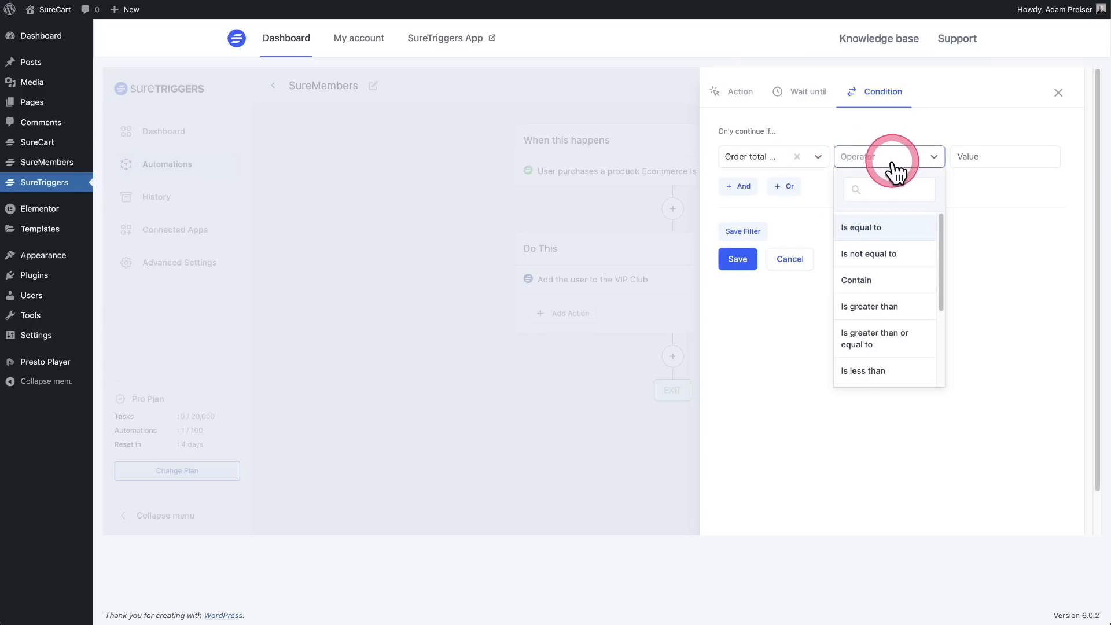
pyautogui.click(903, 304)
pyautogui.click(989, 155)
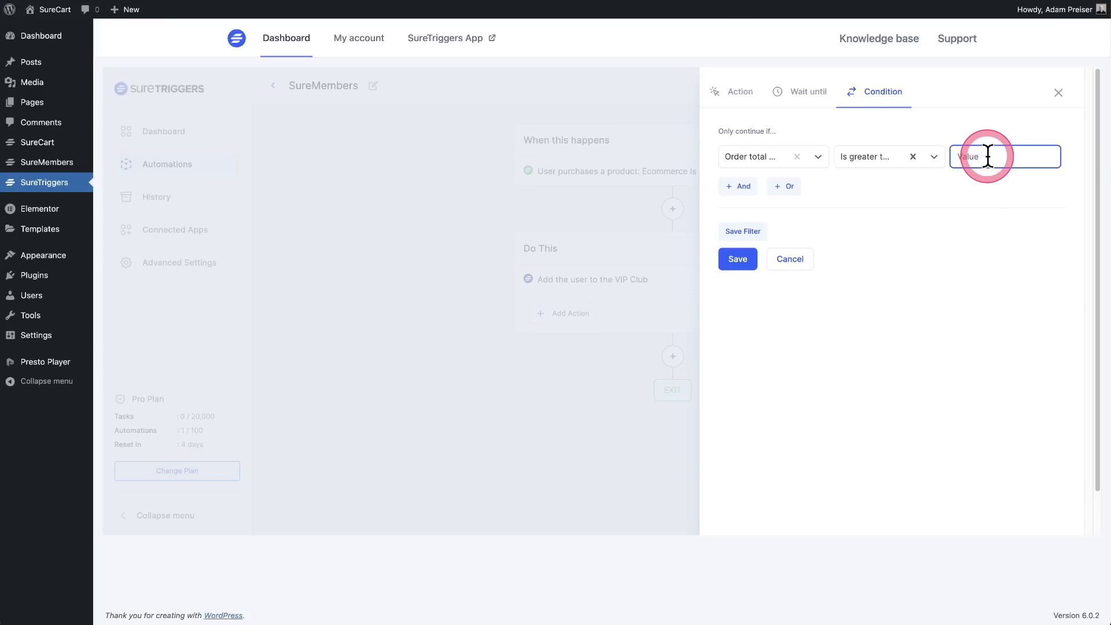
pyautogui.write('99')
pyautogui.click(741, 230)
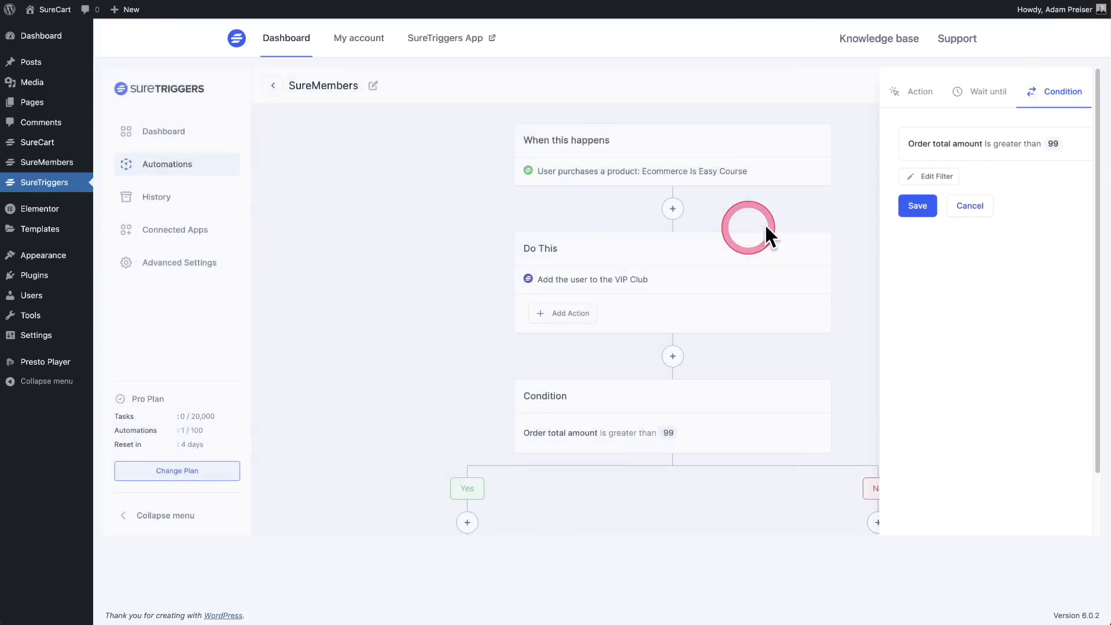
pyautogui.scroll(-1, 810, 223)
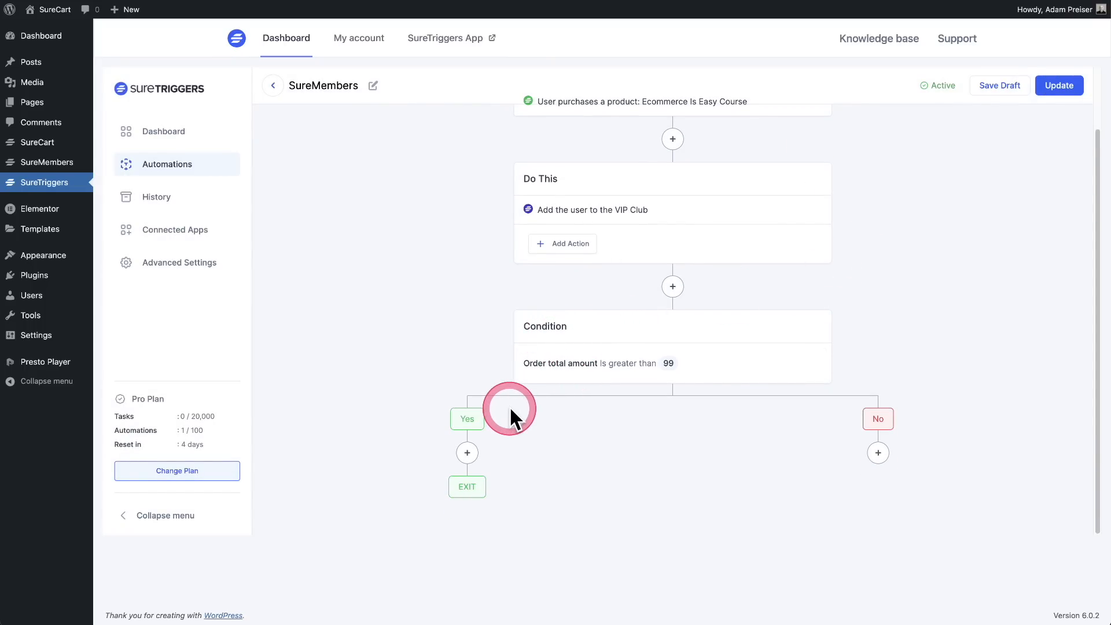
pyautogui.click(463, 509)
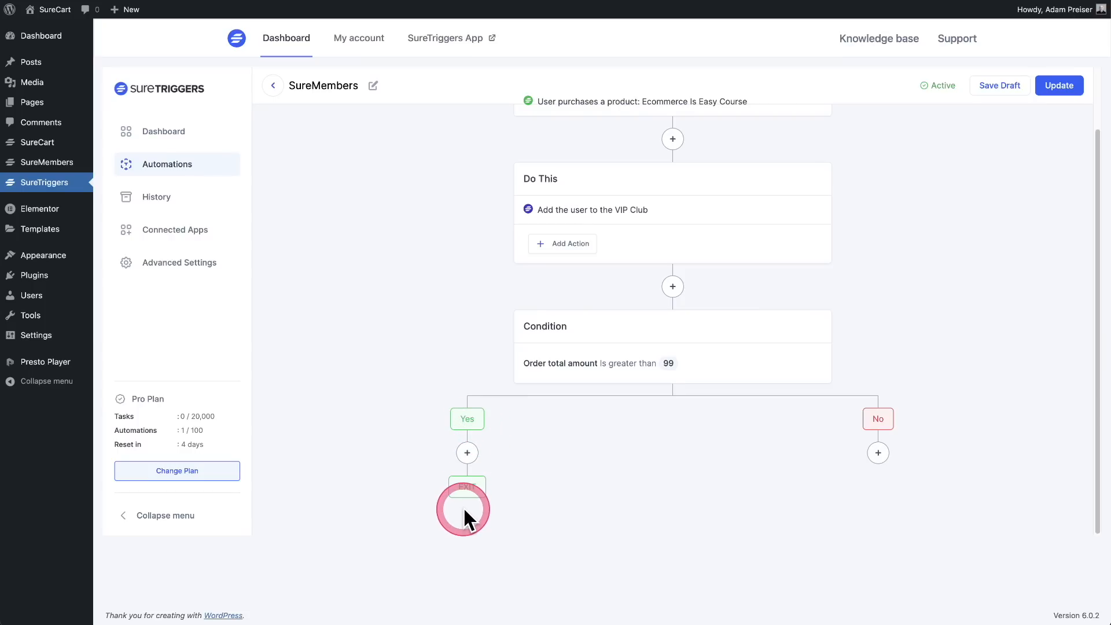
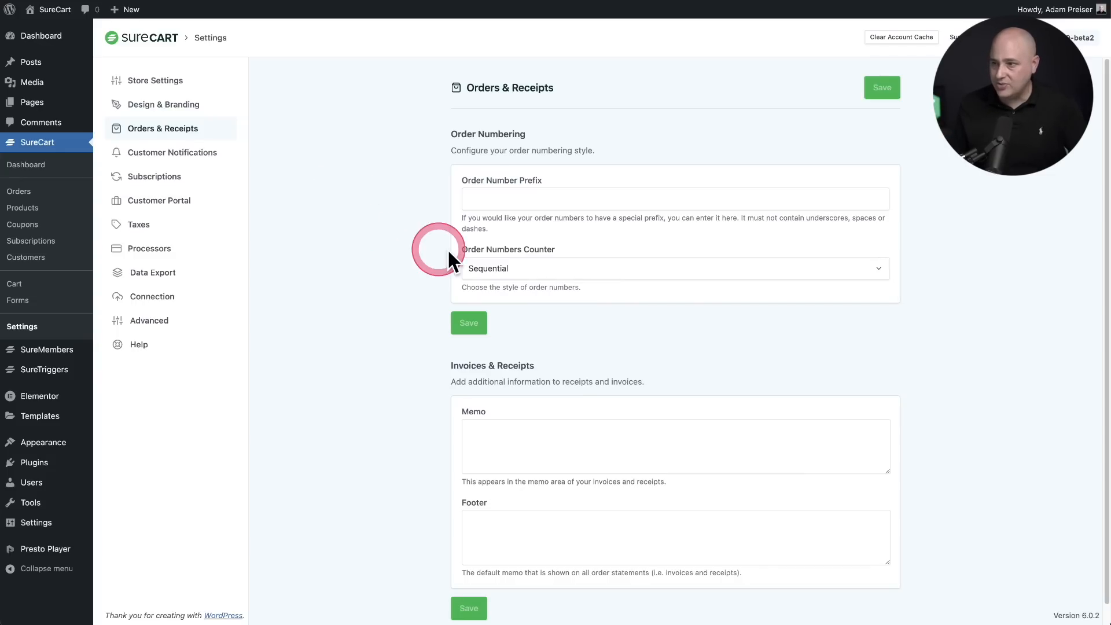
# Check the Order Numbers Counter styles in SureCart's Orders & Receipts settings and keep Sequential
pyautogui.click(584, 273)
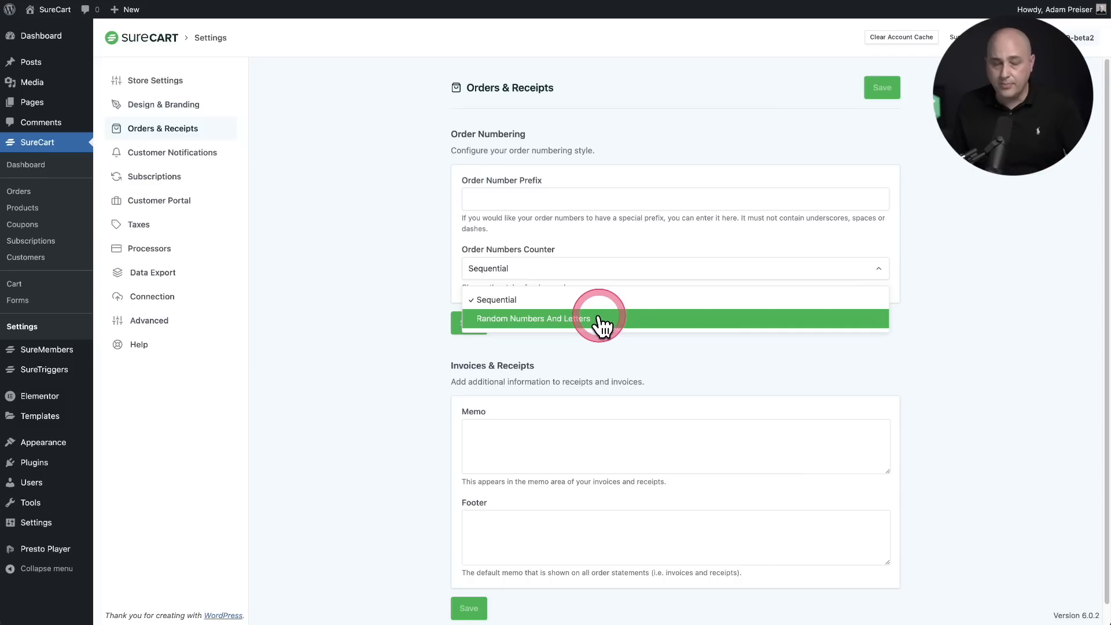
pyautogui.click(570, 301)
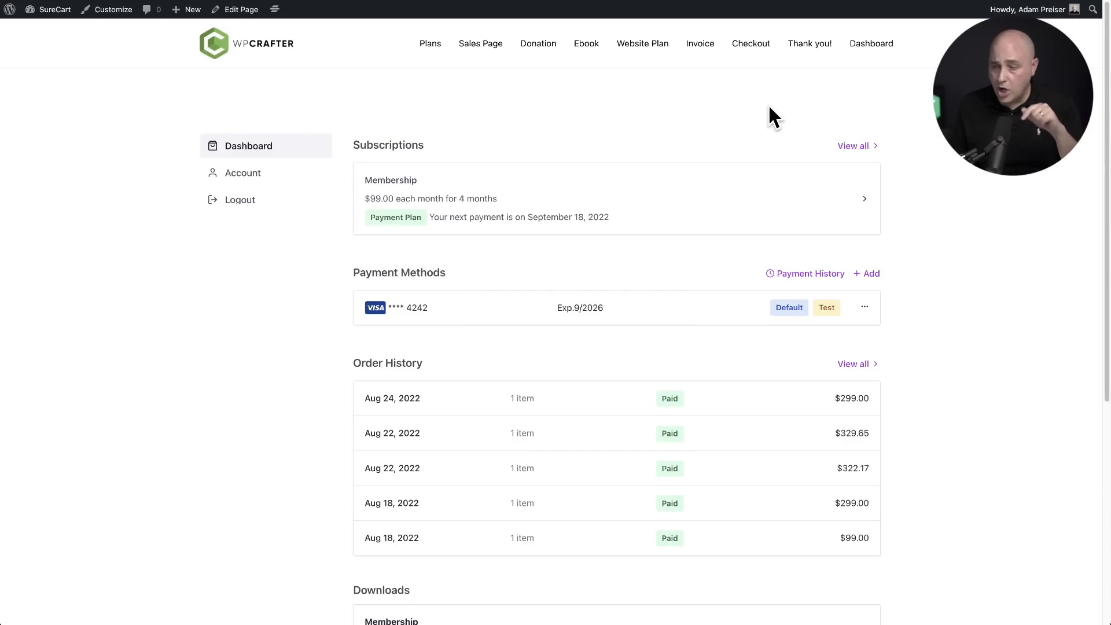
# Review the subscriptions, payment methods, order history and downloads on the customer dashboard page
pyautogui.click(692, 131)
pyautogui.scroll(-1, 691, 131)
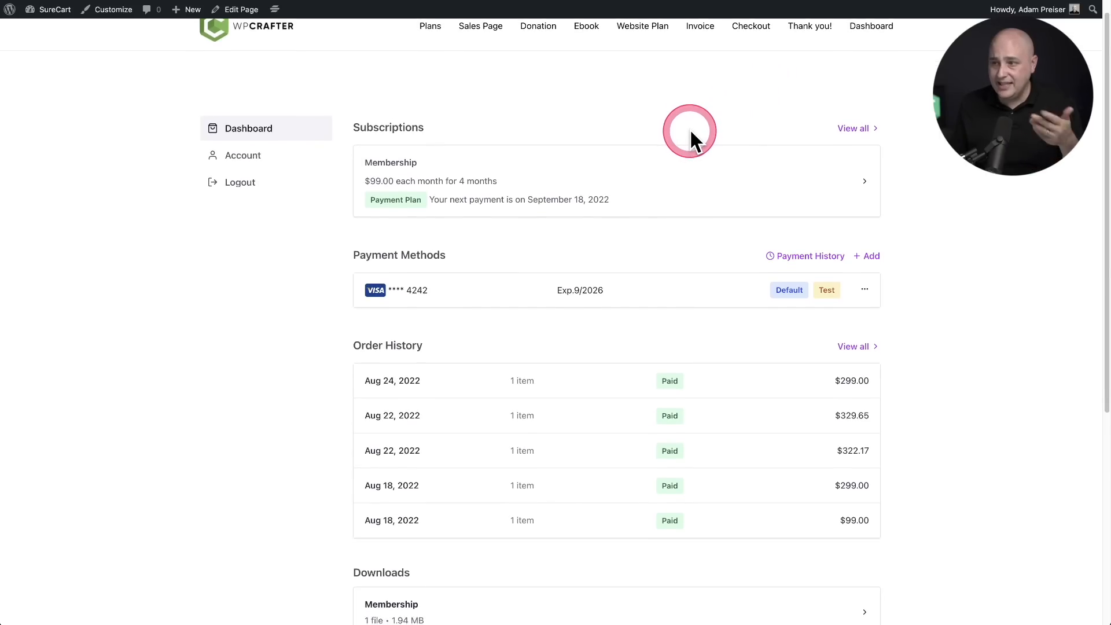
pyautogui.scroll(-1, 691, 132)
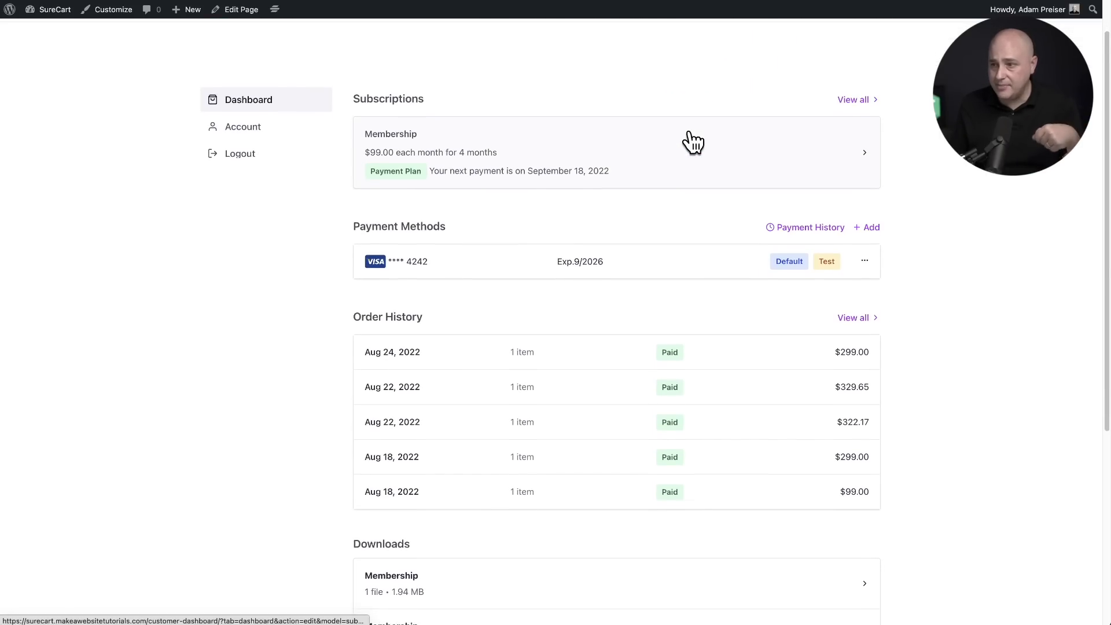
pyautogui.scroll(-1, 693, 141)
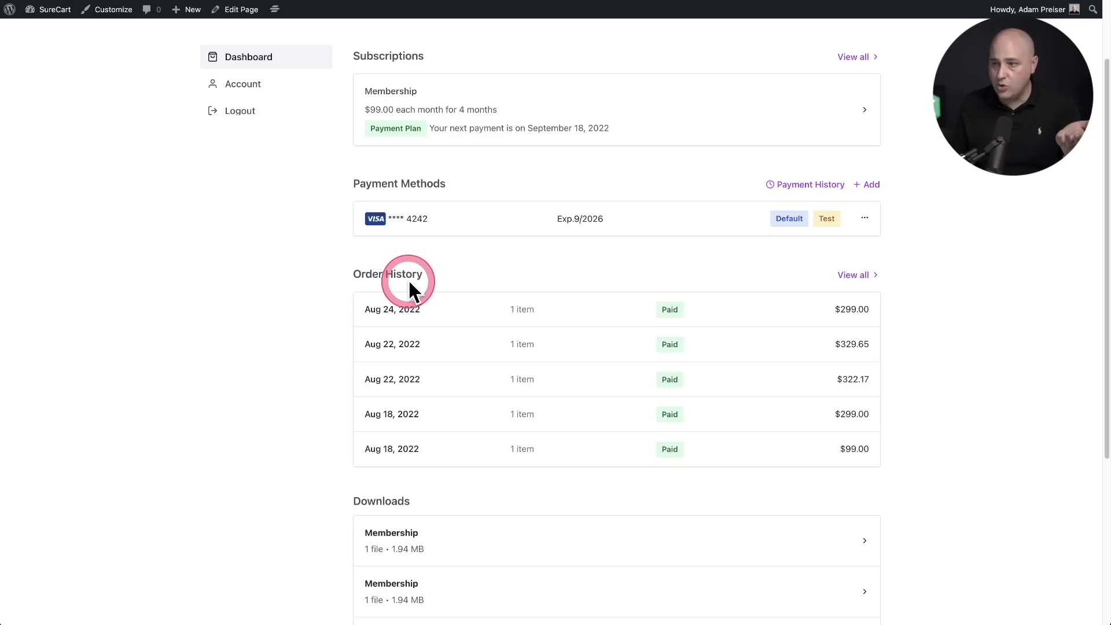
pyautogui.click(454, 320)
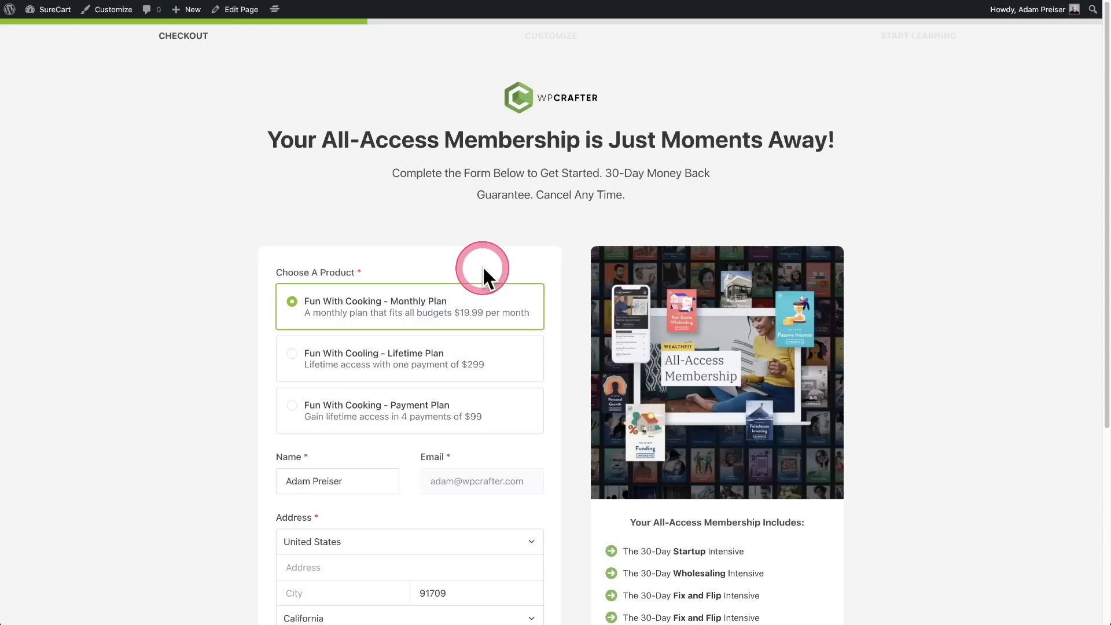
# Examine the product choices and customer fields on the All-Access Membership checkout page
pyautogui.click(324, 339)
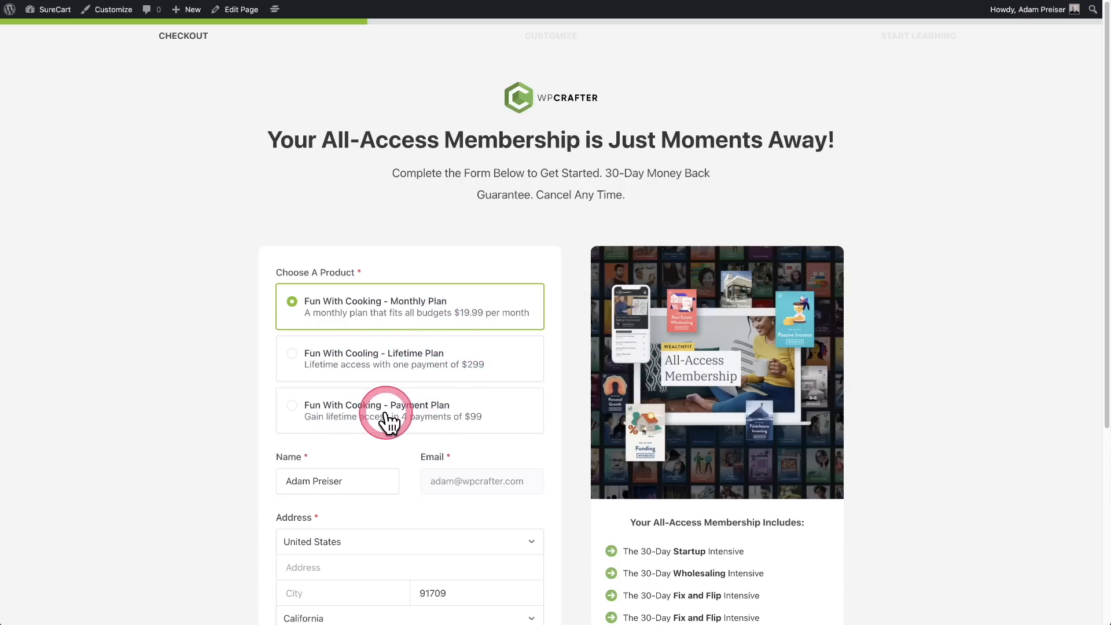
pyautogui.scroll(-3, 387, 415)
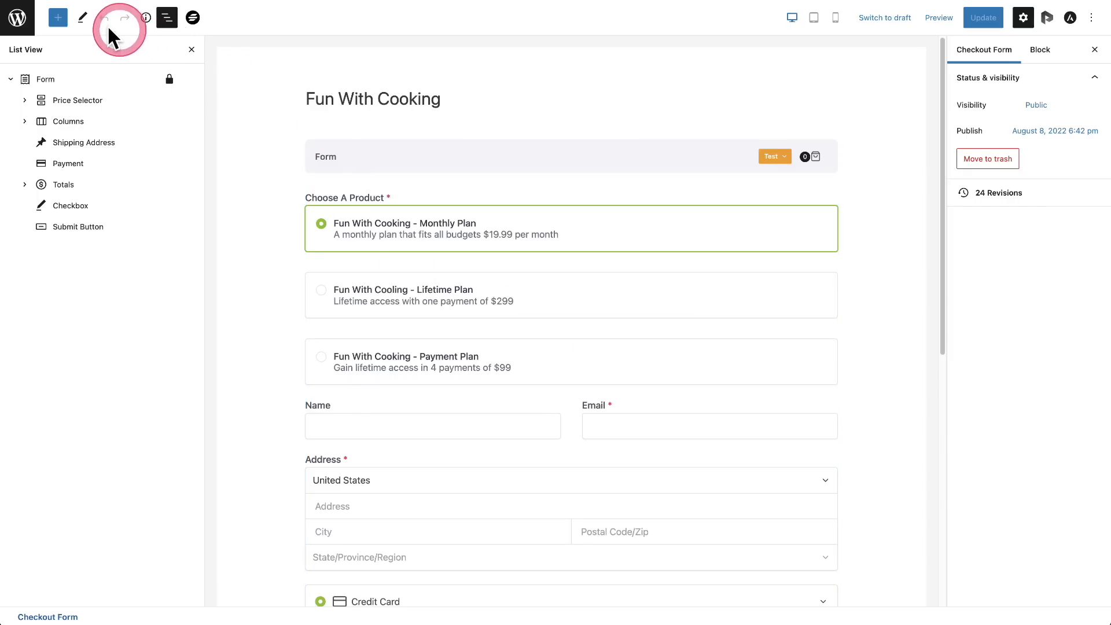
# Insert a Price Selector below the Fun With Cooking plans, with Ecommerce Is Easy Course at $50.00 each month as its first choice
pyautogui.click(564, 185)
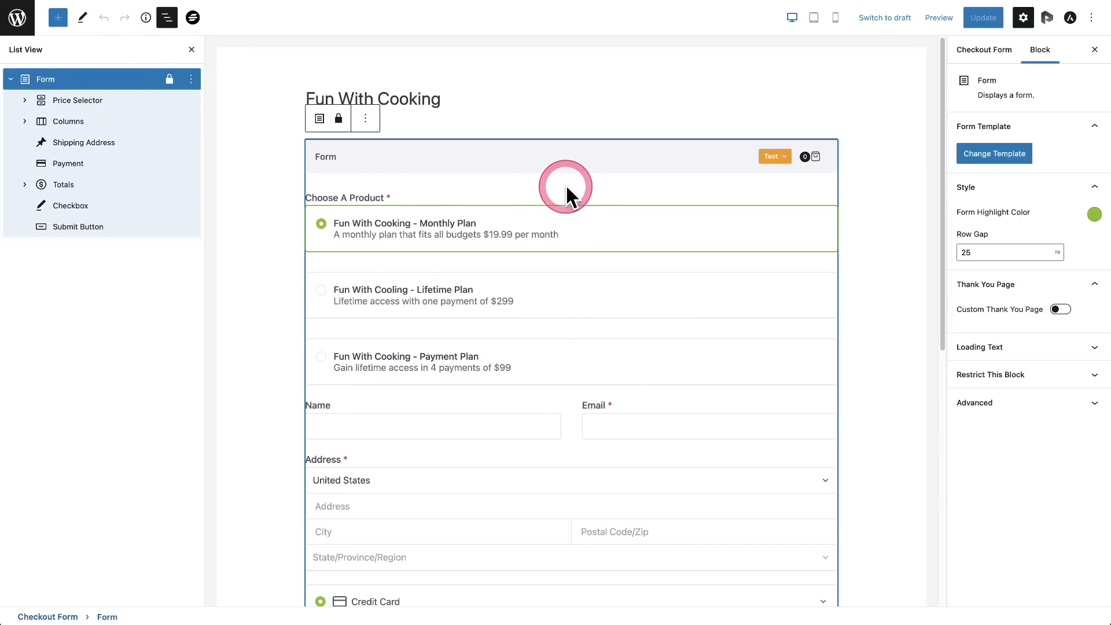
pyautogui.click(571, 392)
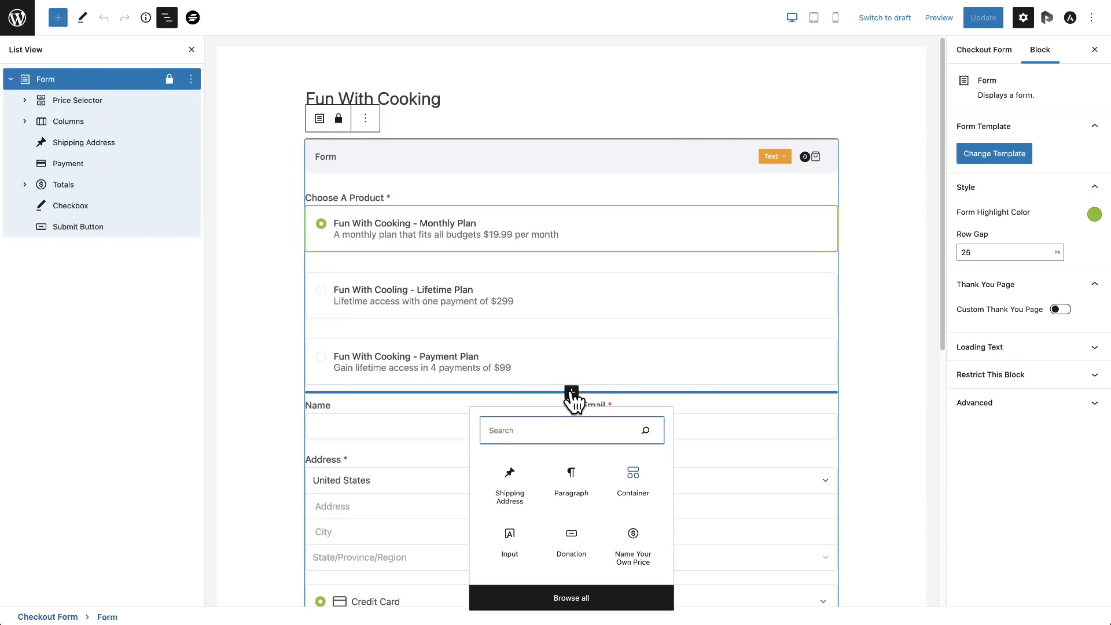
pyautogui.write('sel')
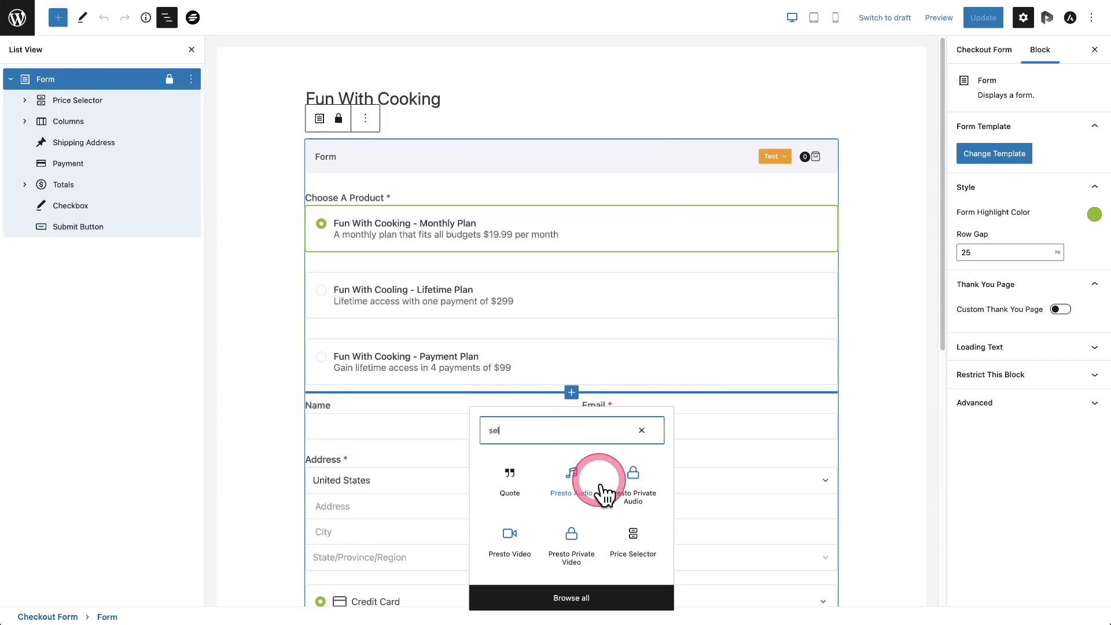
pyautogui.click(638, 531)
pyautogui.scroll(-2, 531, 439)
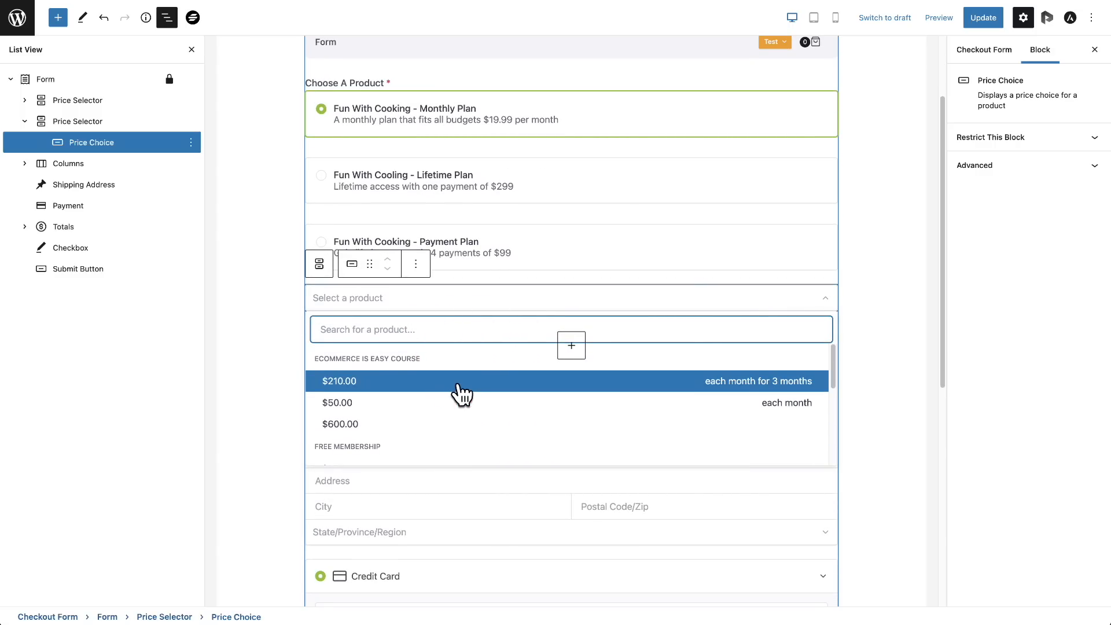
pyautogui.click(333, 374)
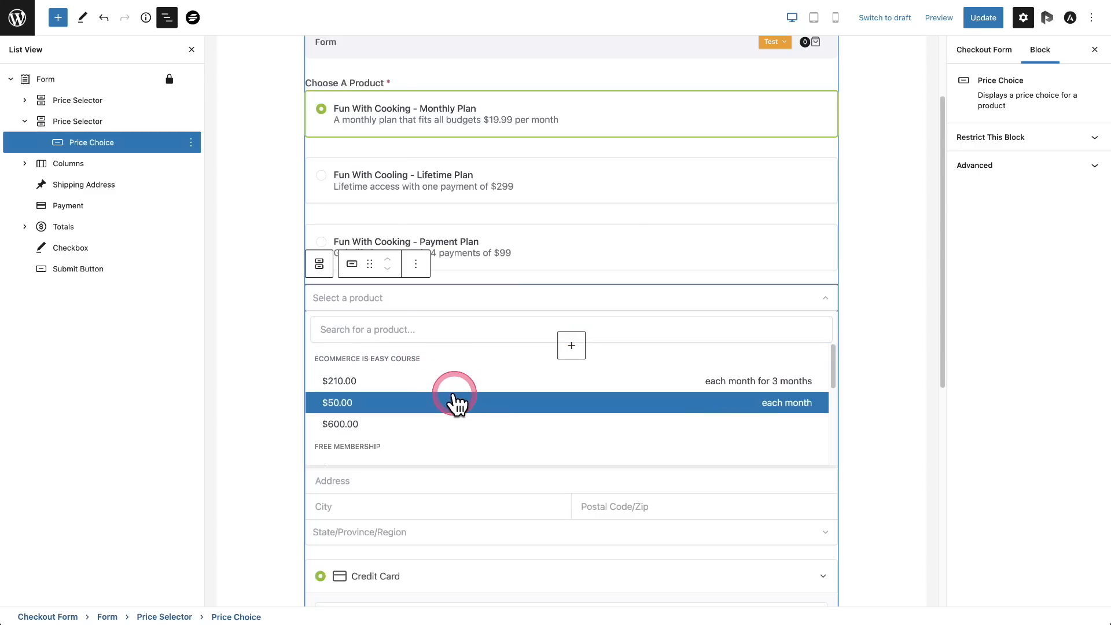
pyautogui.click(454, 403)
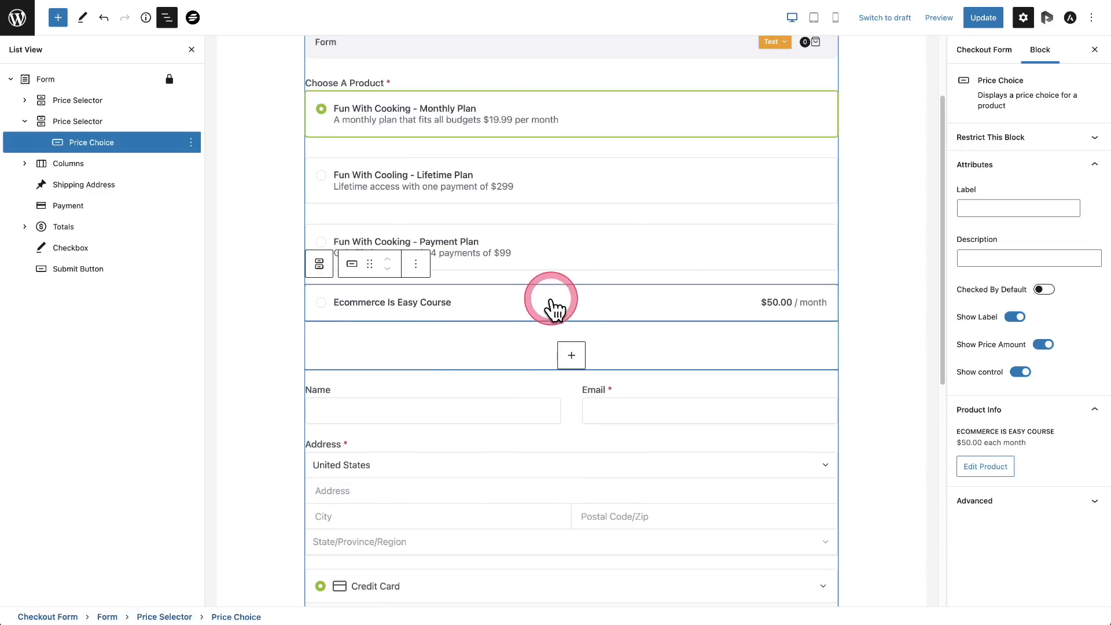
# Add two more Ecommerce Is Easy Course price choices to the new selector: $210.00 each month for 3 months and $600.00
pyautogui.click(571, 355)
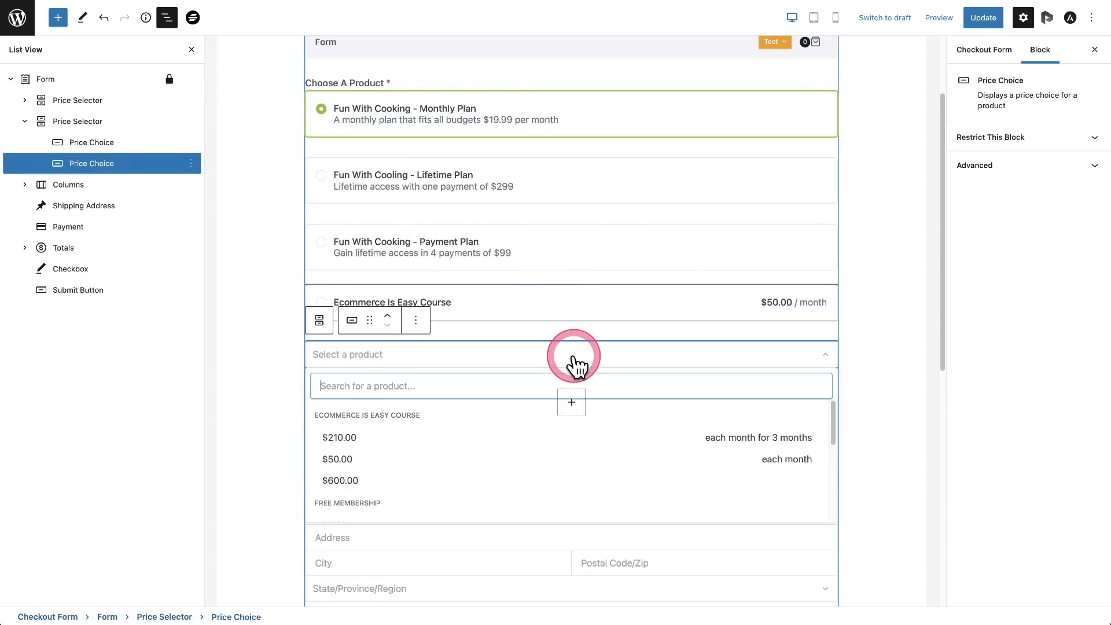
pyautogui.click(434, 438)
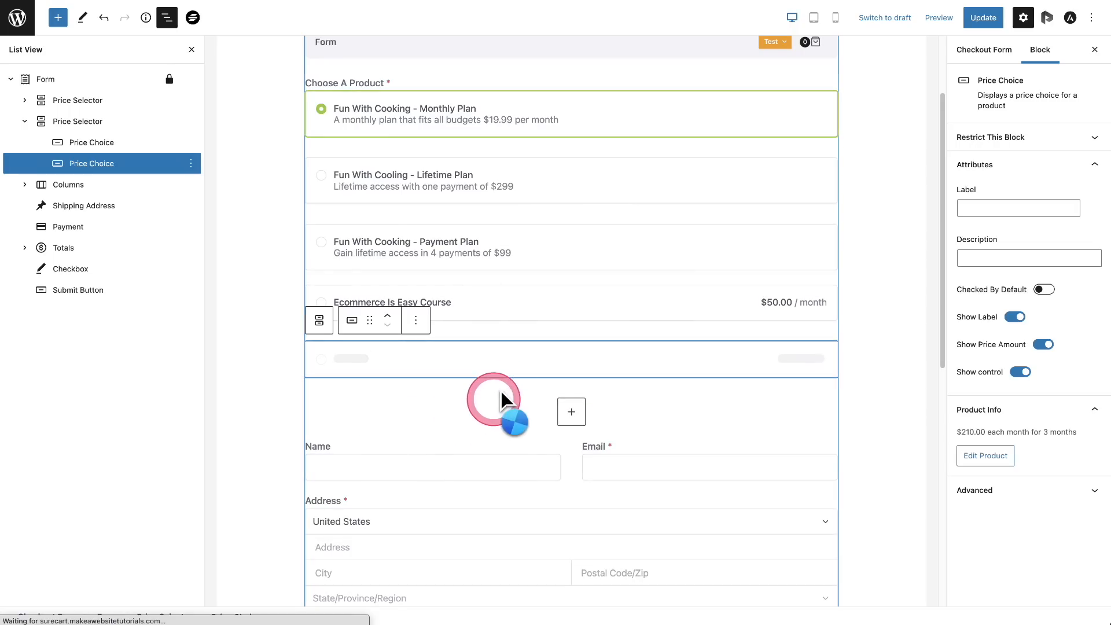
pyautogui.click(571, 411)
pyautogui.click(380, 537)
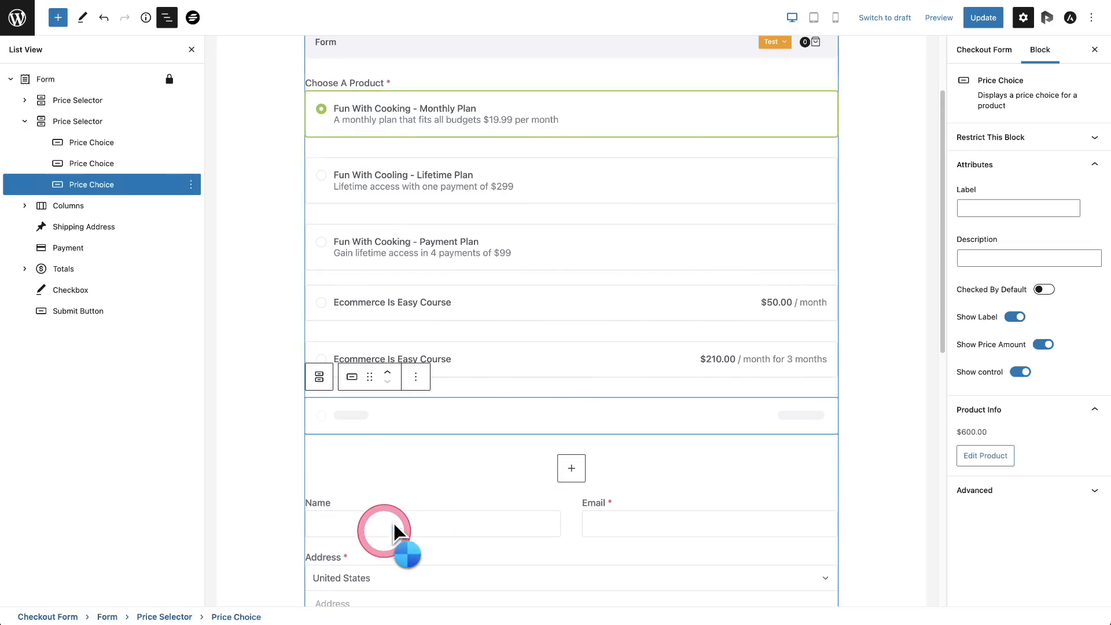
pyautogui.click(506, 392)
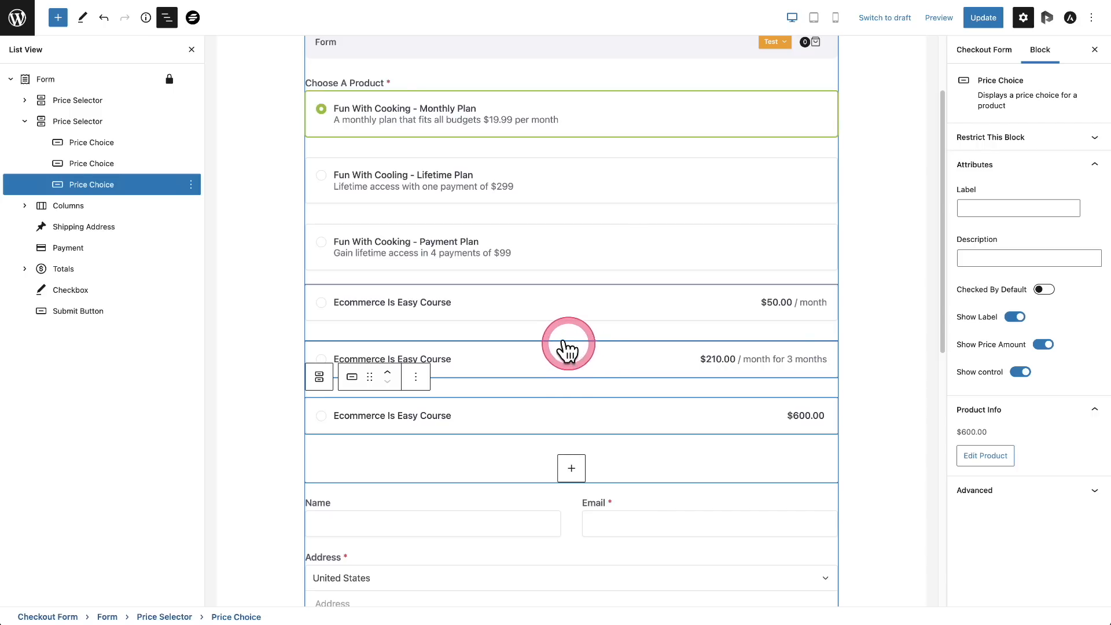
# Label the new price selector "Choose From These Courses"
pyautogui.click(491, 305)
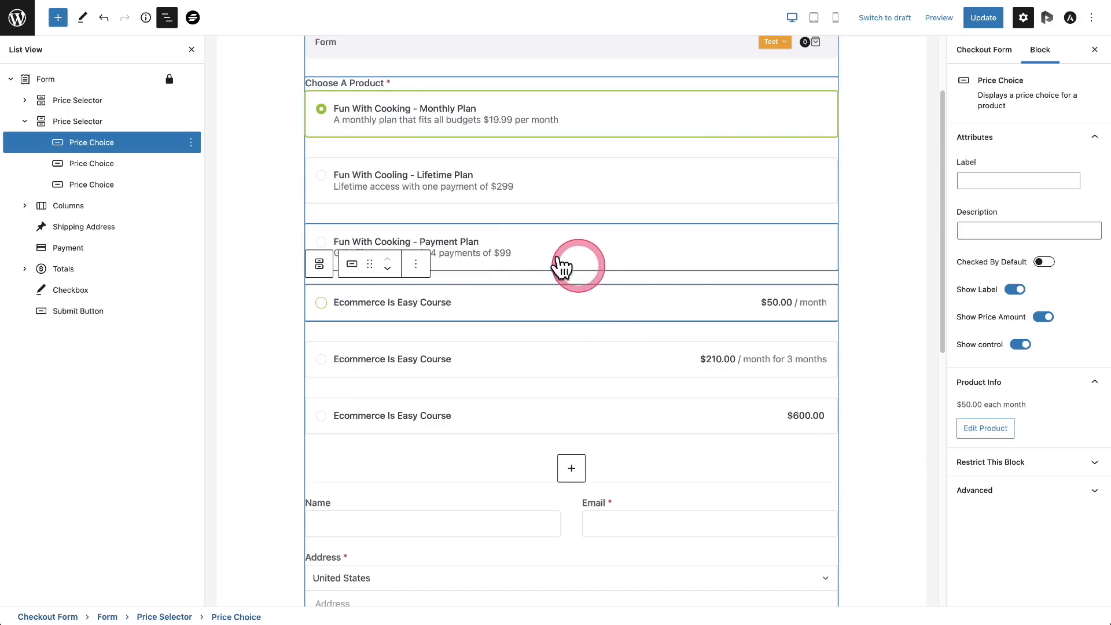
pyautogui.click(457, 283)
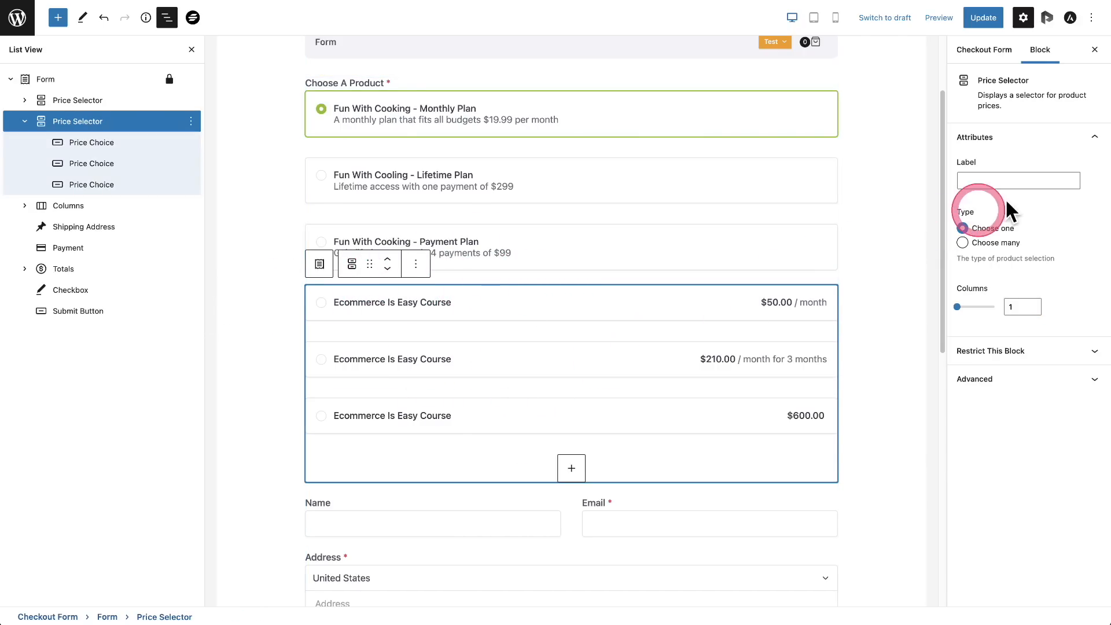
pyautogui.click(960, 180)
pyautogui.write('Choose From These Courses')
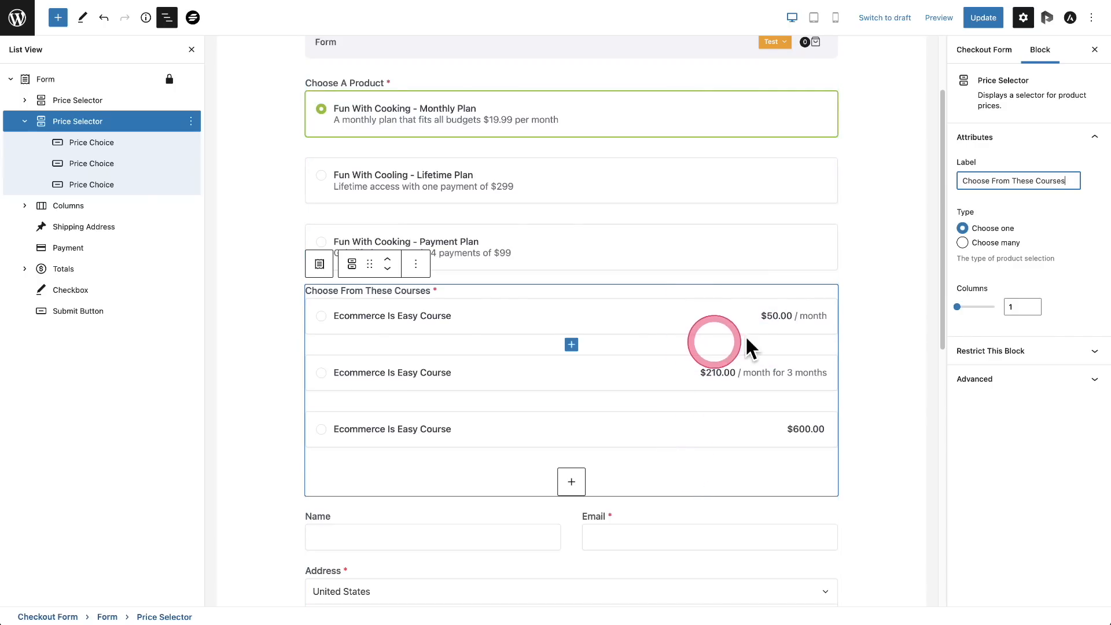
# Try a 3-column layout for the course price selector and return it to 1 column
pyautogui.click(1031, 304)
pyautogui.click(1031, 304)
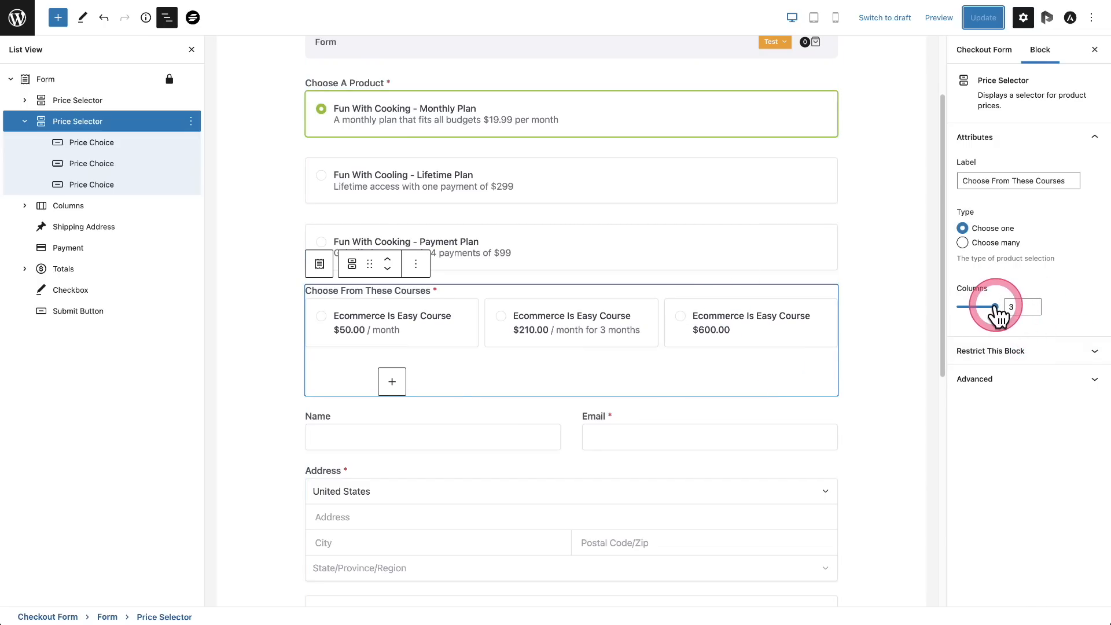
pyautogui.moveTo(994, 307); pyautogui.dragTo(957, 308)
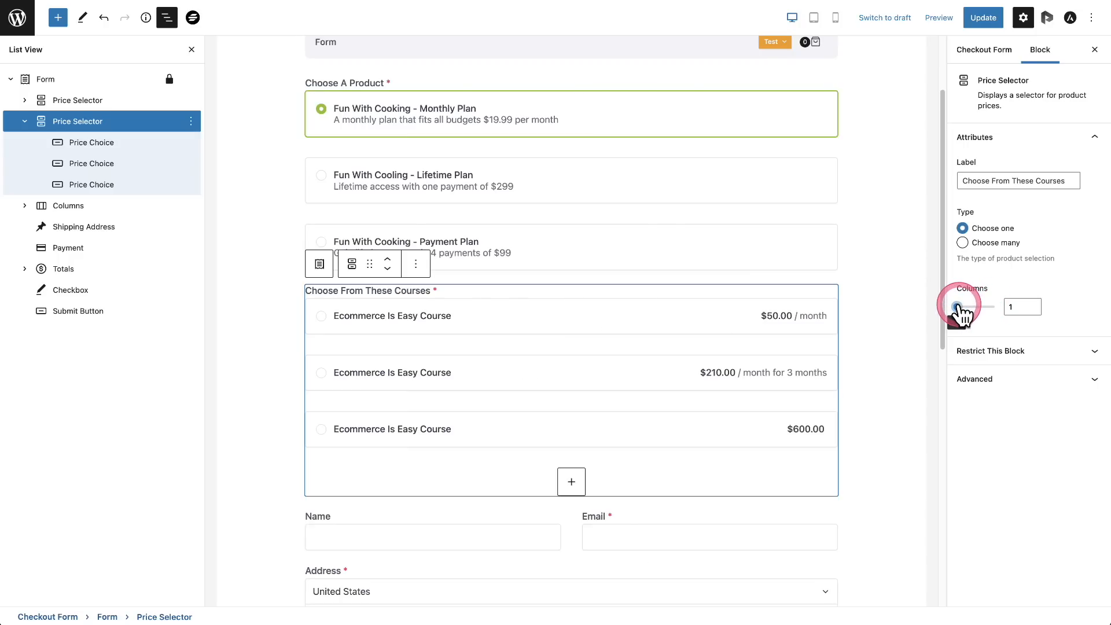
# Update the checkout form and review the added course choices on the published checkout page
pyautogui.click(983, 18)
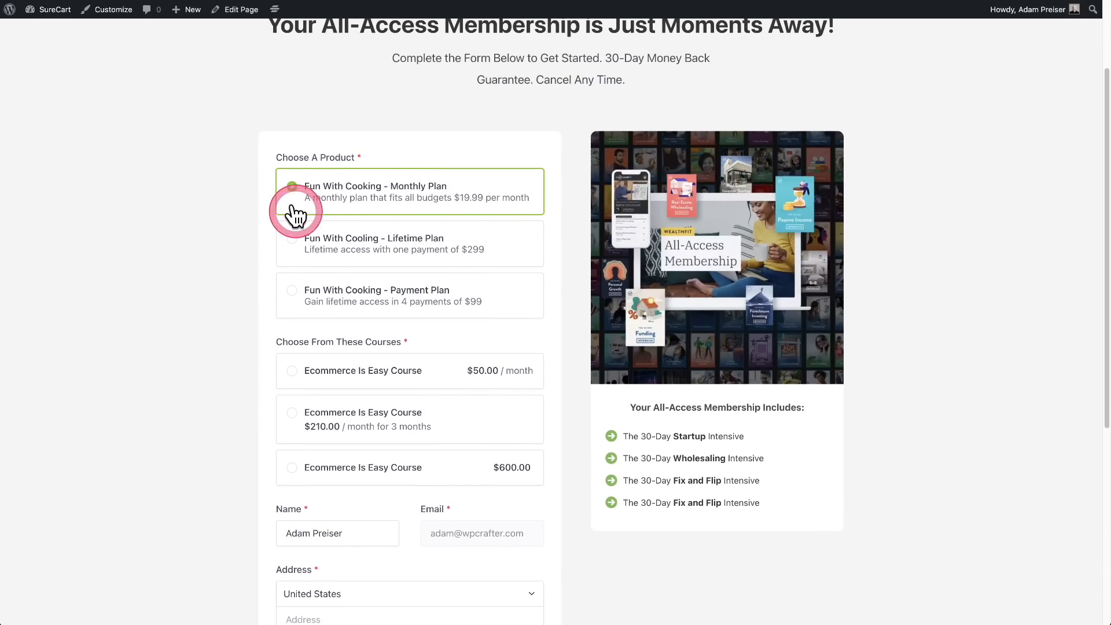
pyautogui.scroll(-2, 372, 272)
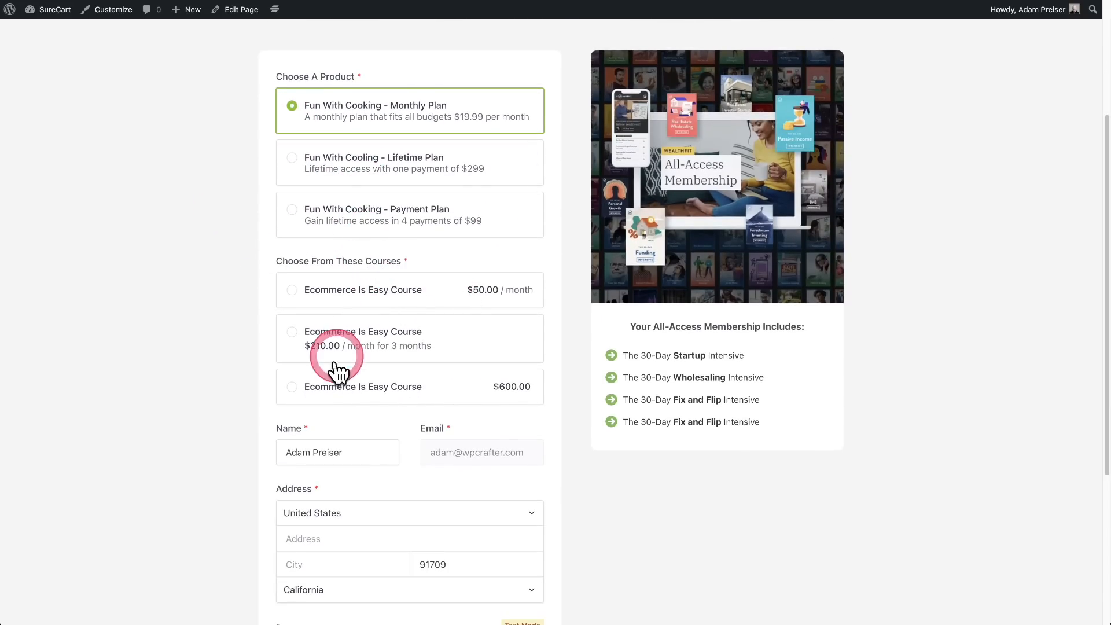
pyautogui.scroll(-1, 466, 340)
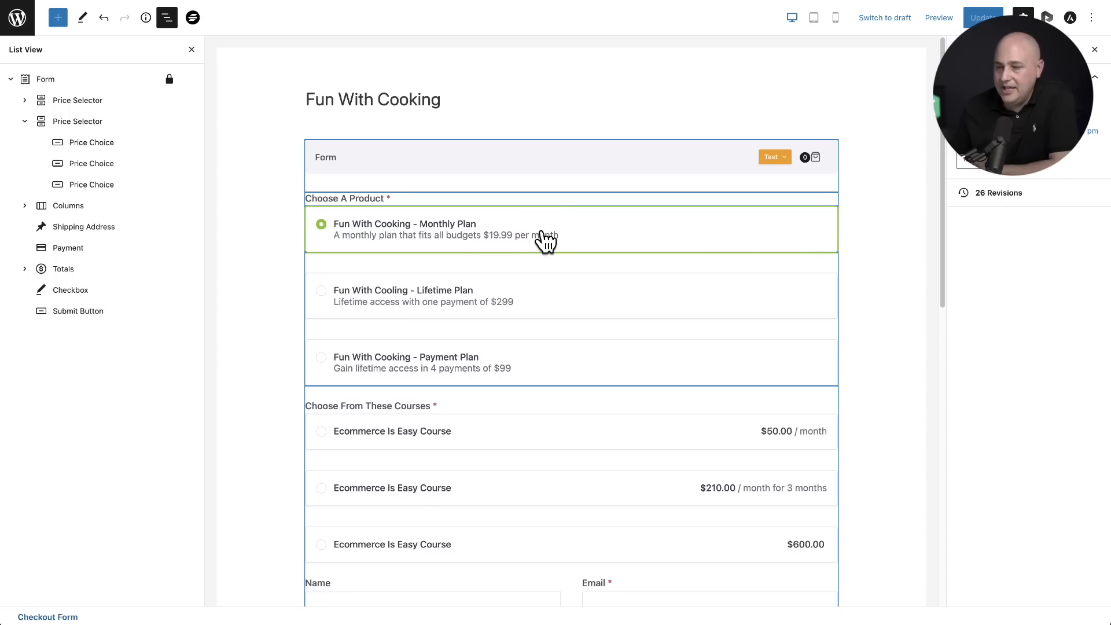
# Review the Form block's thank you page and loading text settings
pyautogui.click(501, 182)
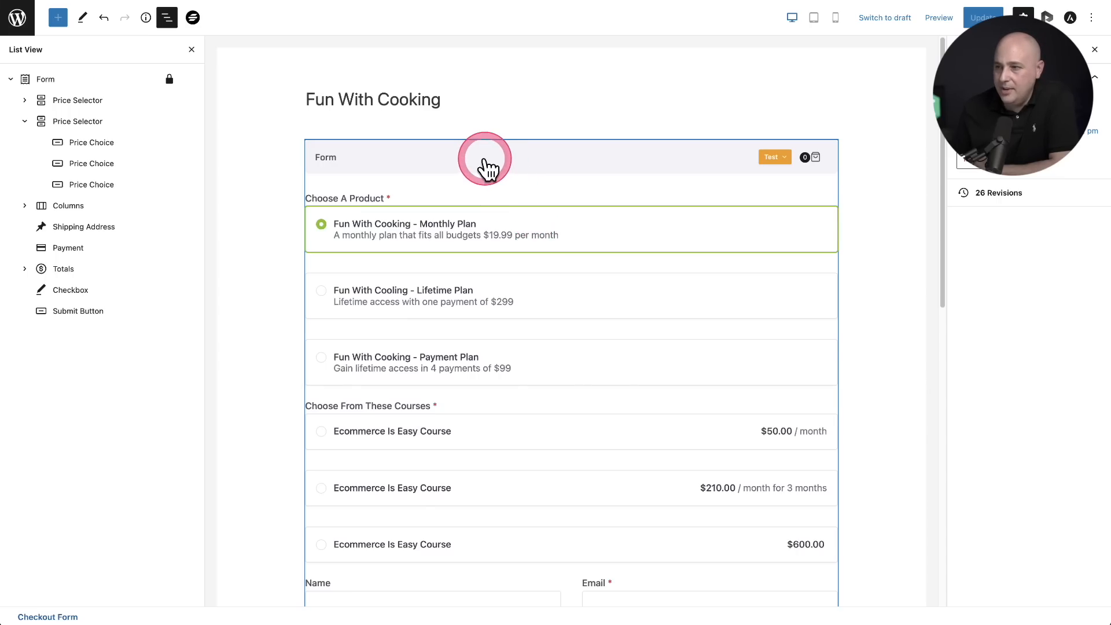
pyautogui.click(489, 167)
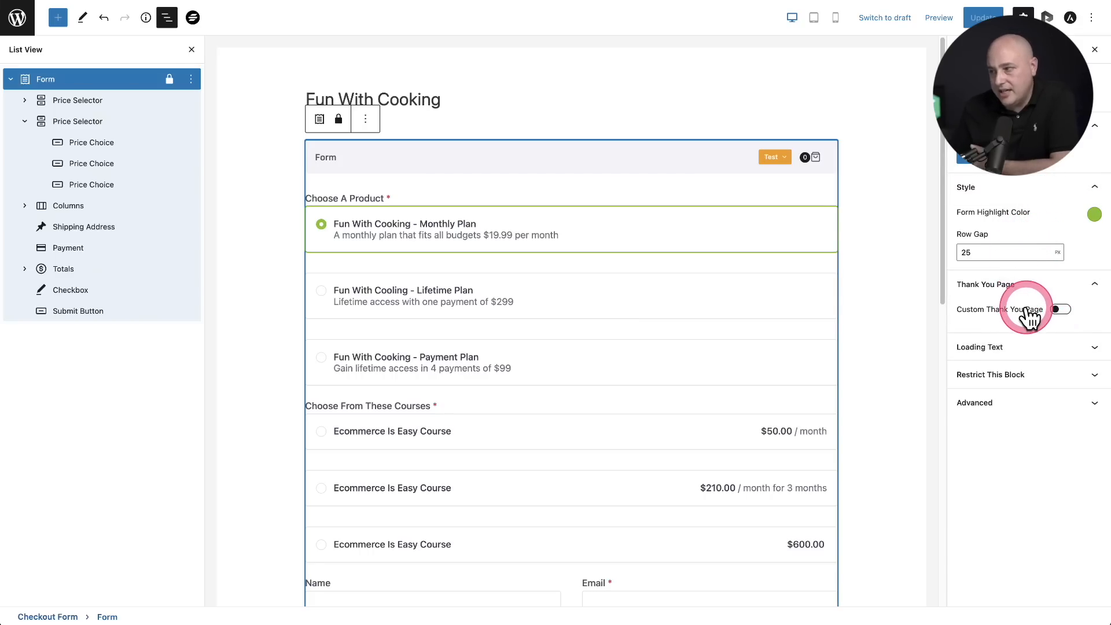
pyautogui.click(1021, 348)
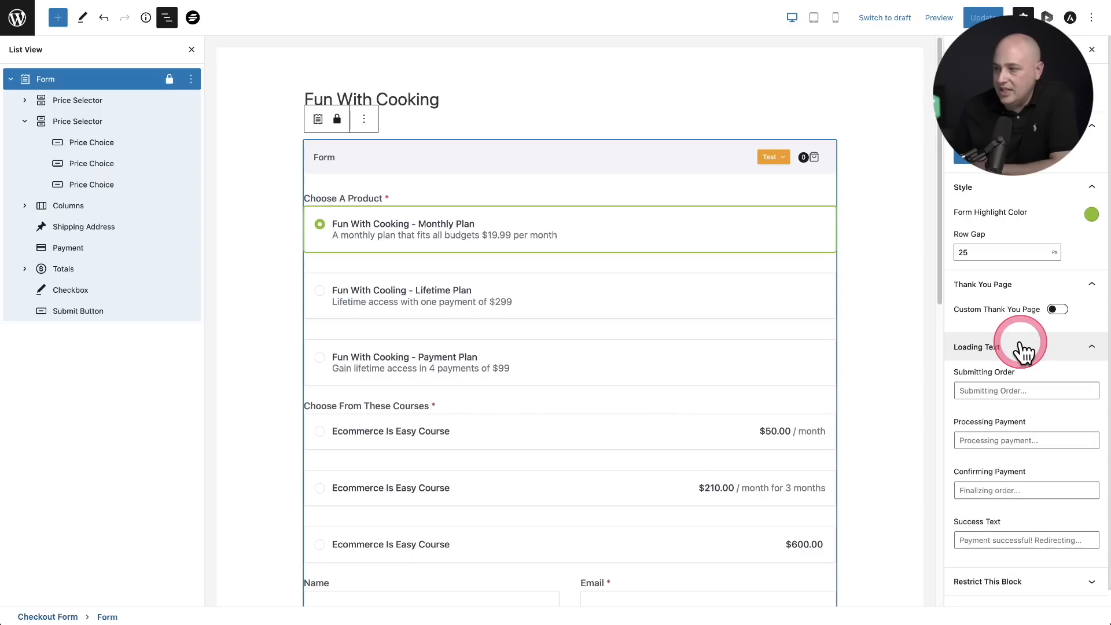
pyautogui.scroll(-1, 1021, 348)
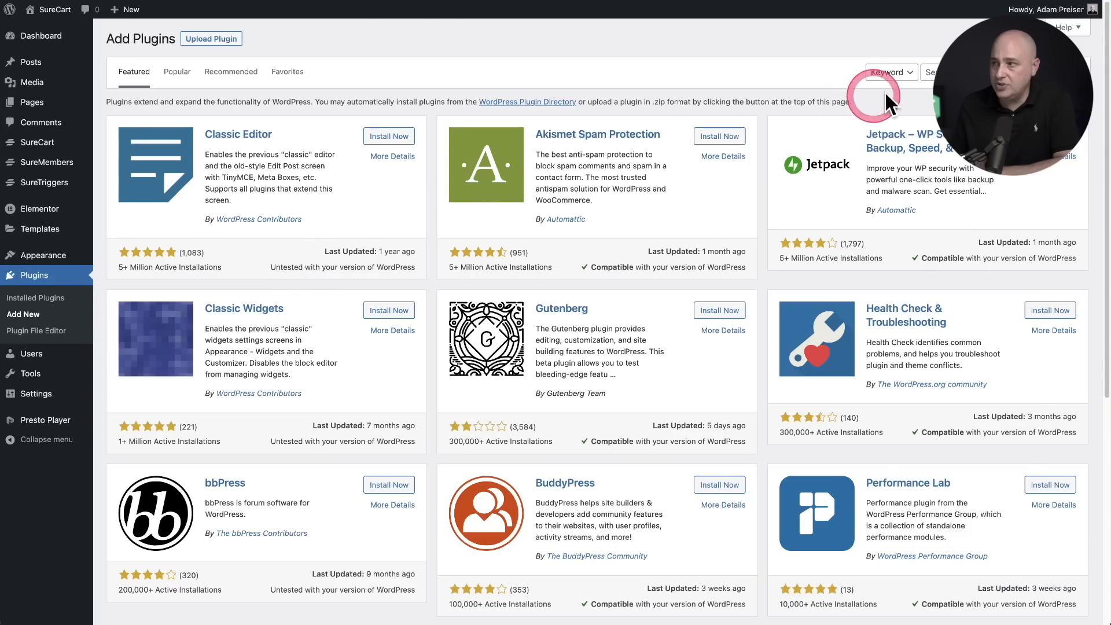
# Start a plugin search on the Add Plugins page
pyautogui.click(958, 73)
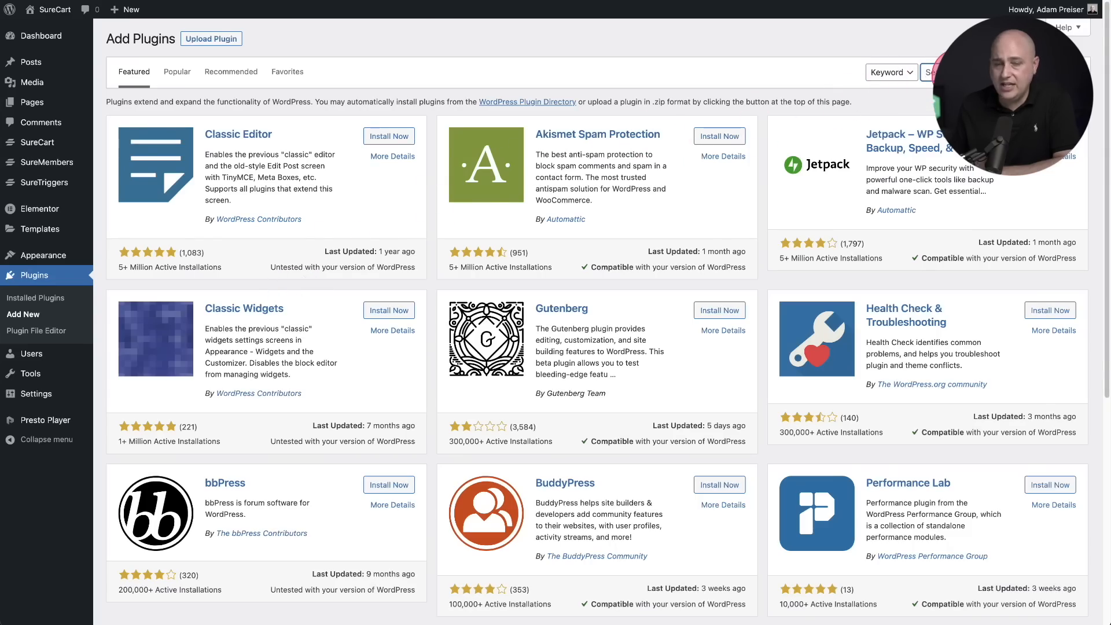